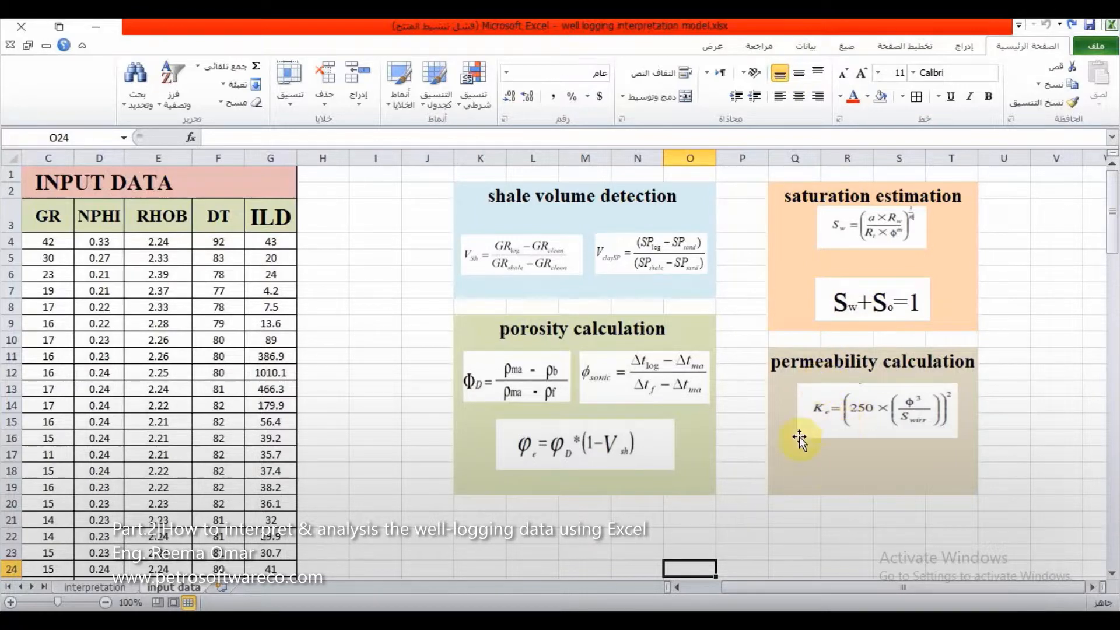
# Step: Review the gamma-ray shale volume formula on the input data sheet and return to the interpretation sheet
pyautogui.click(106, 587)
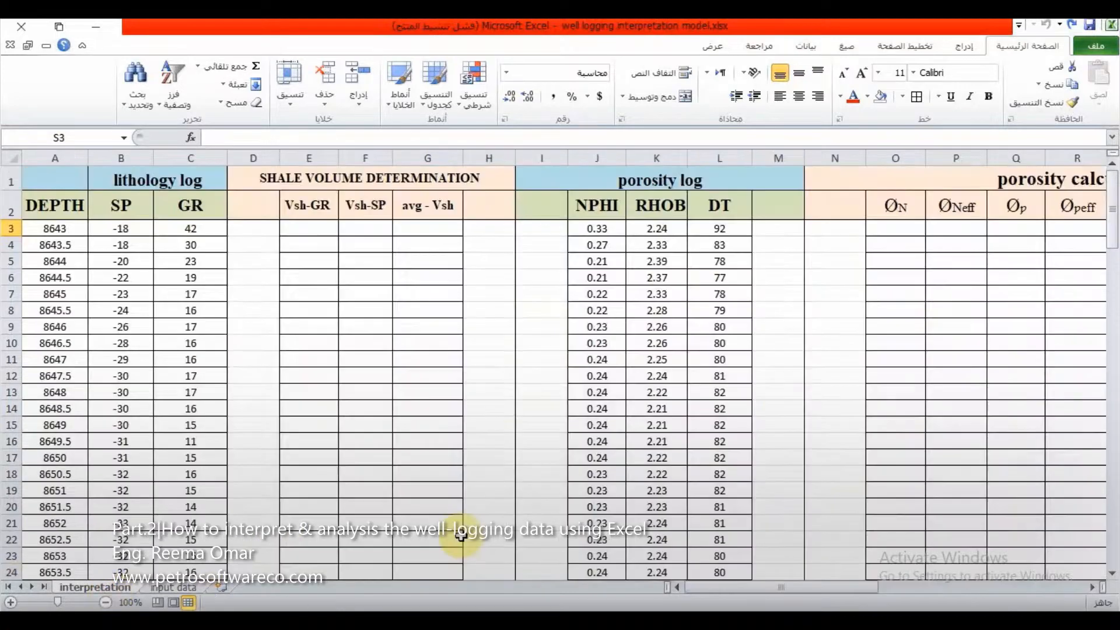
pyautogui.click(316, 233)
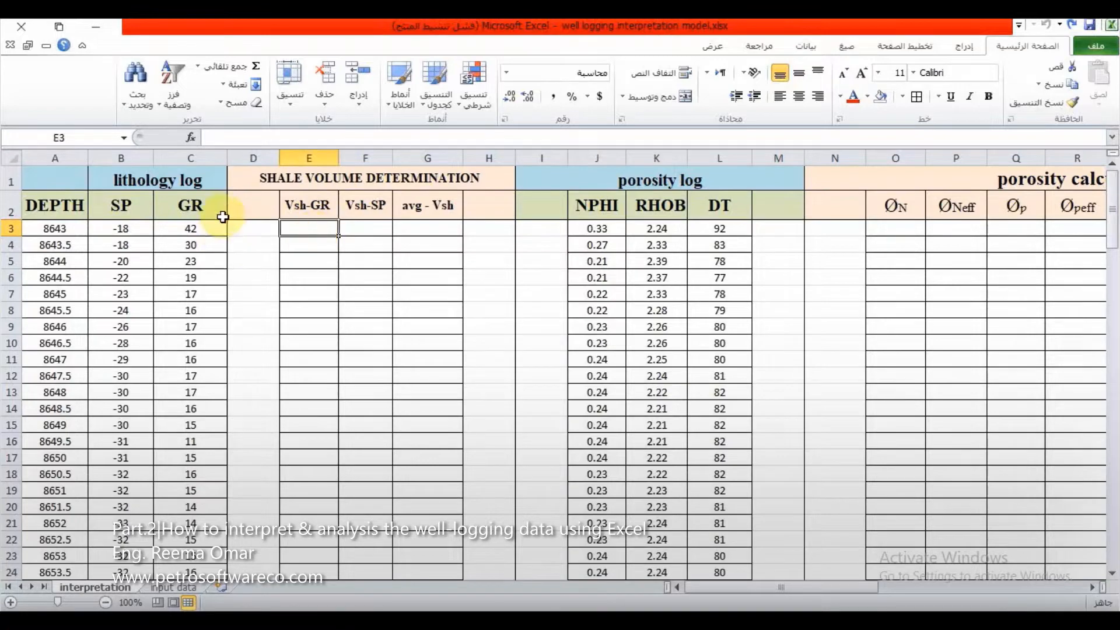
pyautogui.click(175, 587)
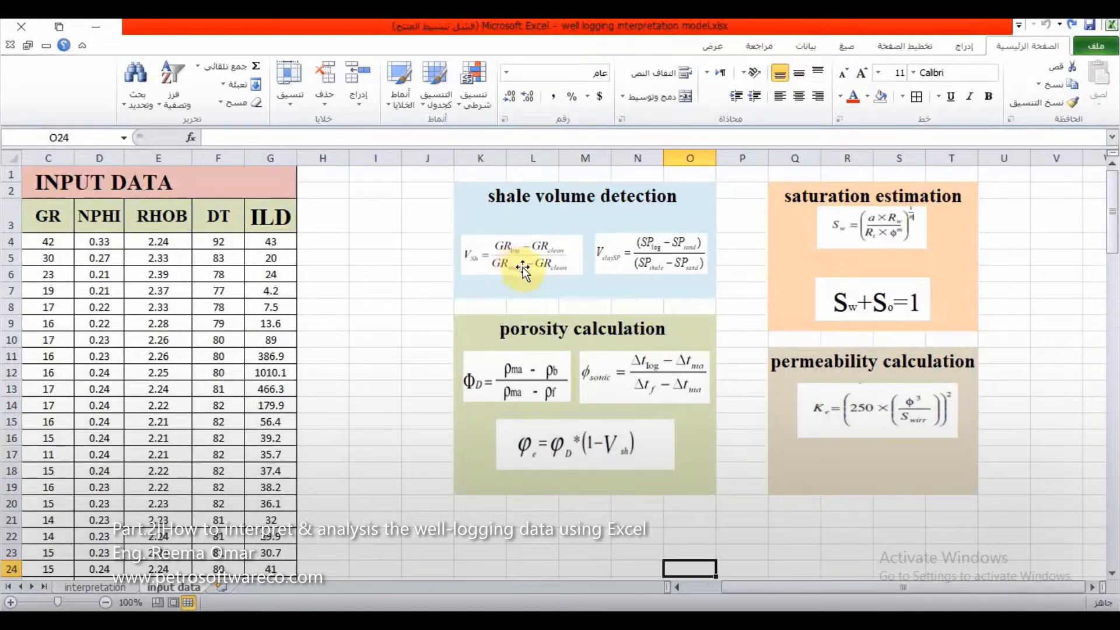
pyautogui.click(108, 590)
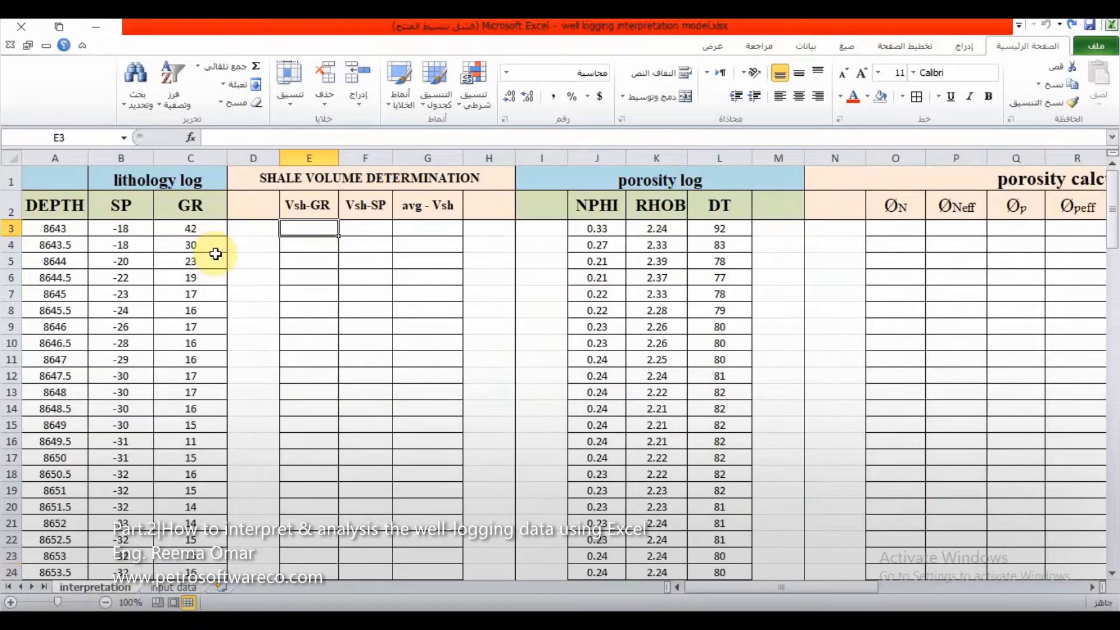
# Step: Clear the contents of cell C118, just below the GR column's data on the interpretation sheet
pyautogui.scroll(-18, 187, 230)
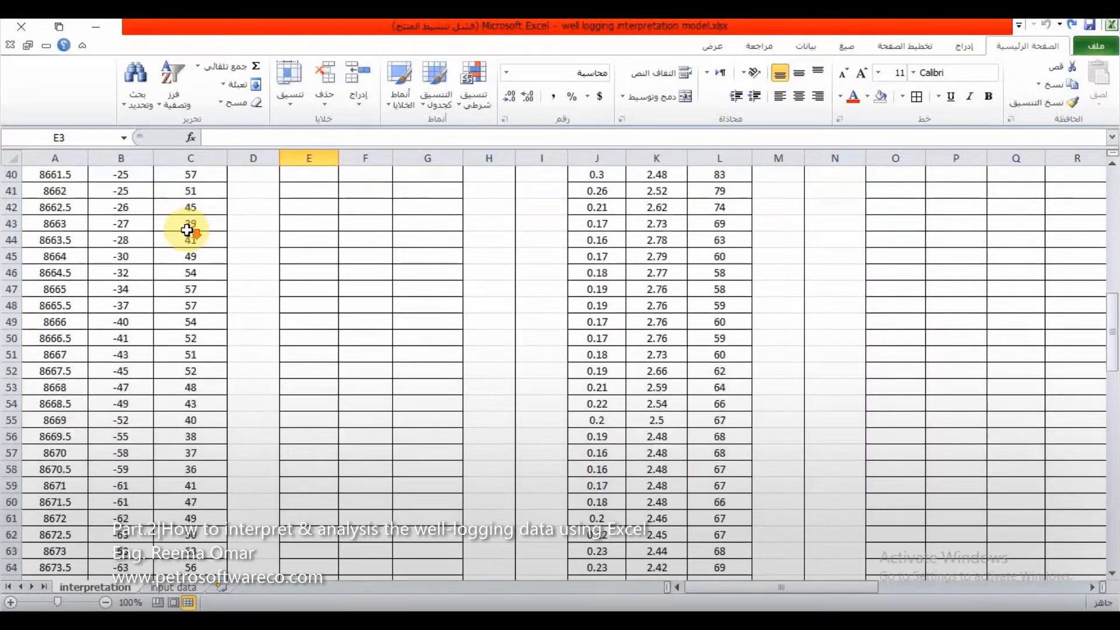
pyautogui.scroll(-16, 187, 230)
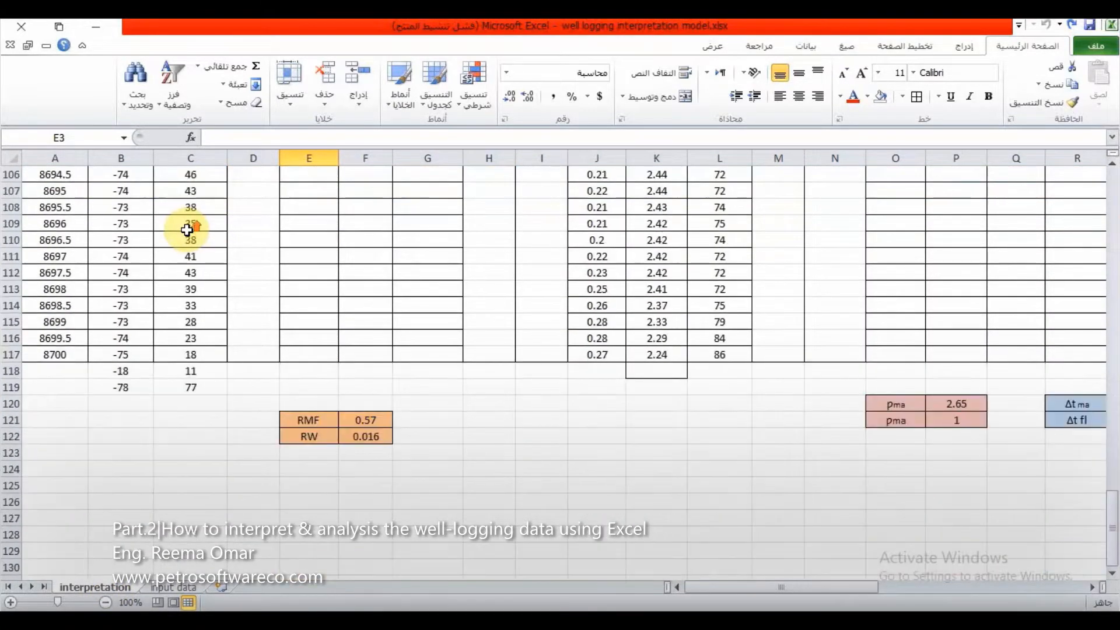
pyautogui.click(205, 374)
pyautogui.doubleClick(205, 374)
pyautogui.moveTo(233, 371); pyautogui.dragTo(152, 378)
pyautogui.press('Delete')
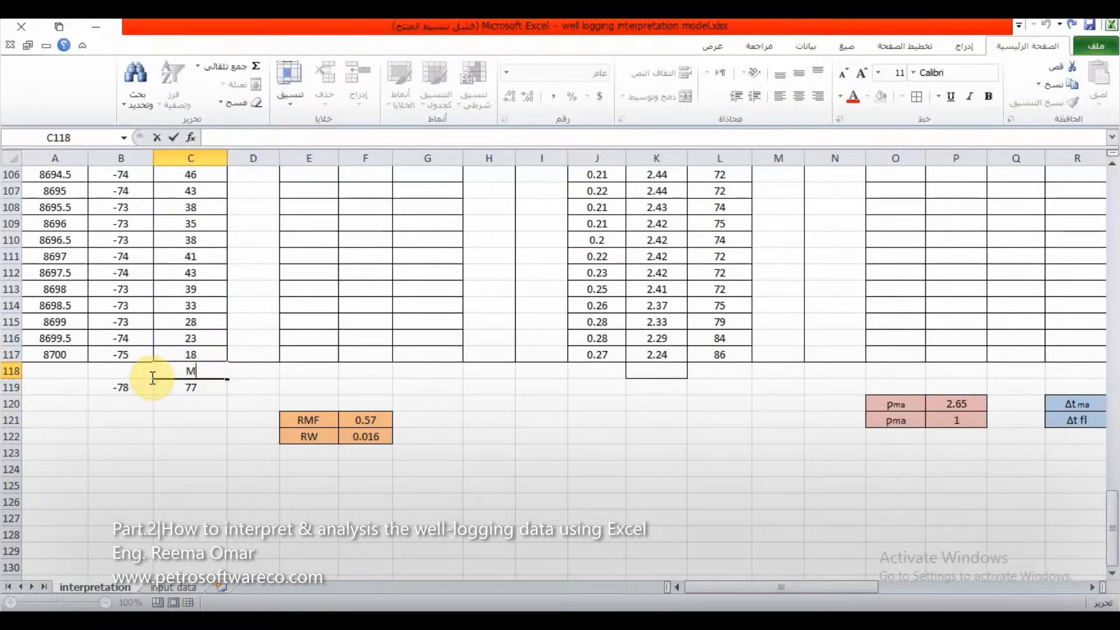
pyautogui.write('MIN')
pyautogui.press('BackSpace')
pyautogui.press('BackSpace')
# Step: Enter a MAX formula in cell C118 covering the GR values above it
pyautogui.write('=')
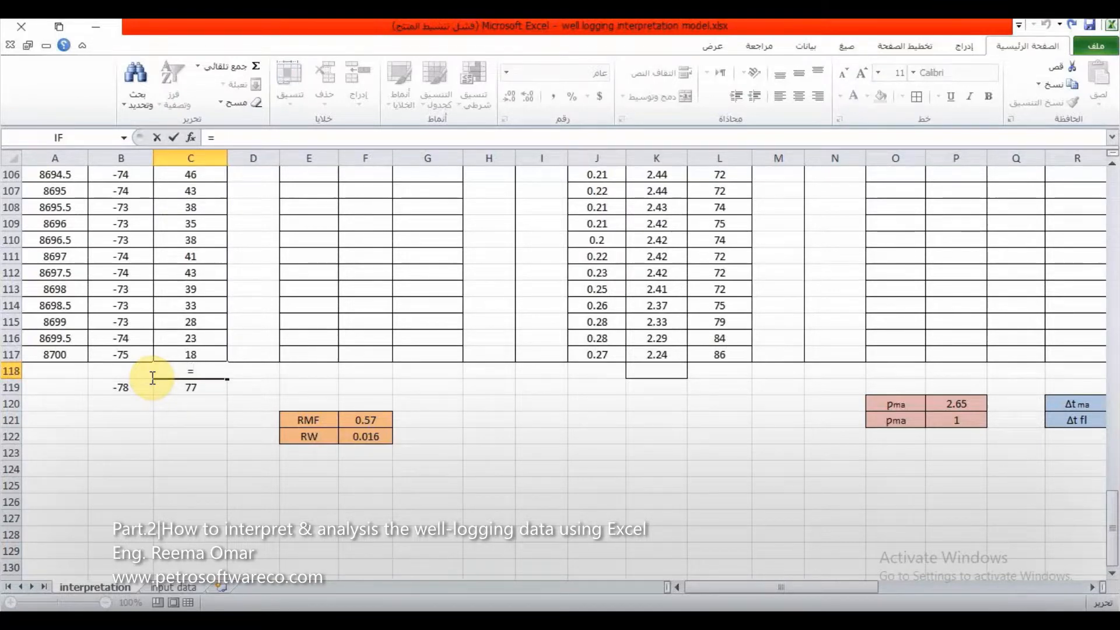
pyautogui.write('(')
pyautogui.press('BackSpace')
pyautogui.write('M')
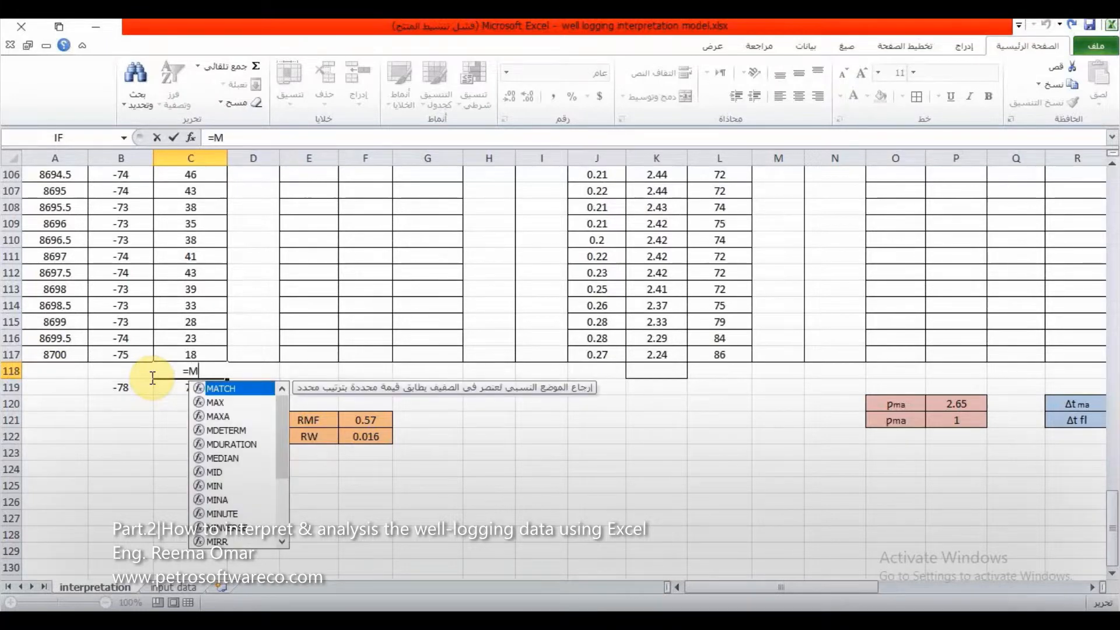
pyautogui.write('A')
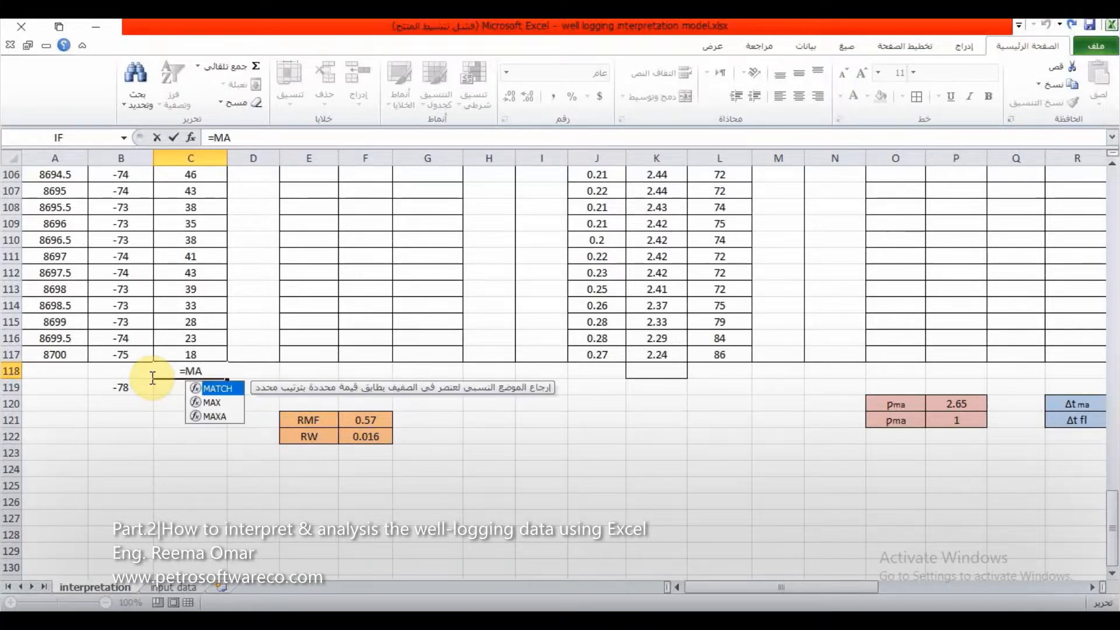
pyautogui.doubleClick(204, 403)
pyautogui.moveTo(197, 354); pyautogui.dragTo(194, 223)
pyautogui.press('Return')
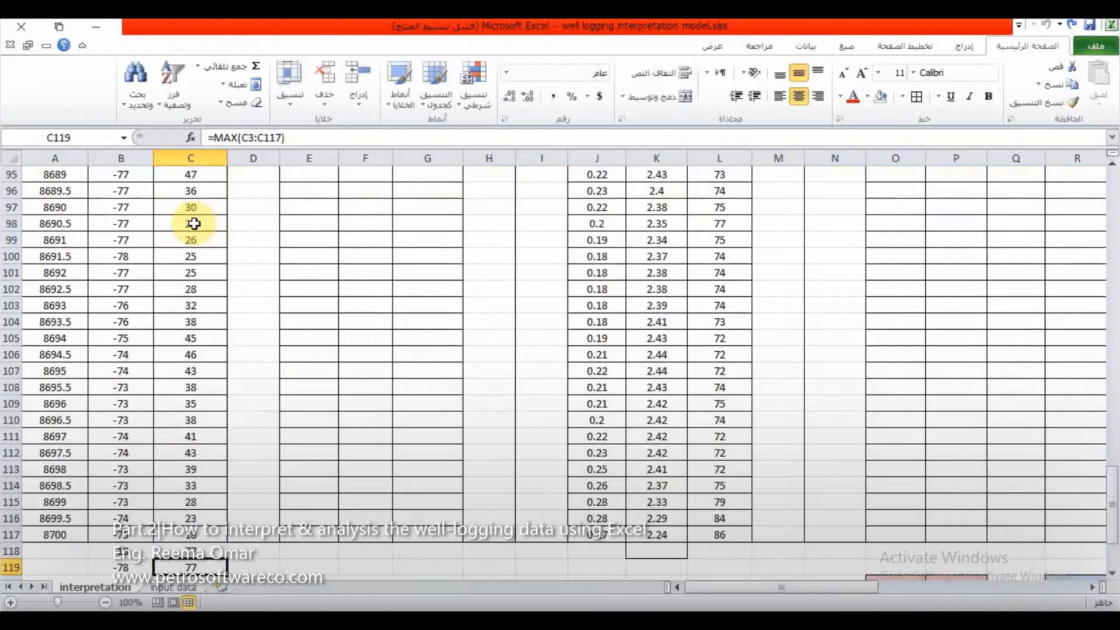
# Step: Replace the formula in cell C119 with a MIN formula covering the GR column's data
pyautogui.doubleClick(192, 567)
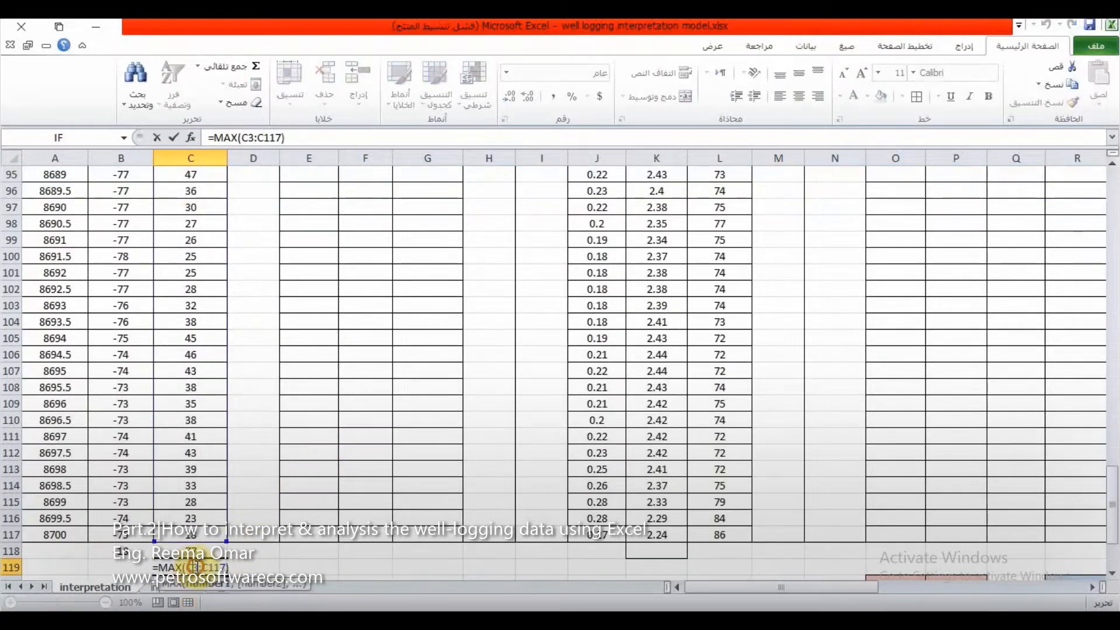
pyautogui.moveTo(155, 567); pyautogui.dragTo(153, 568)
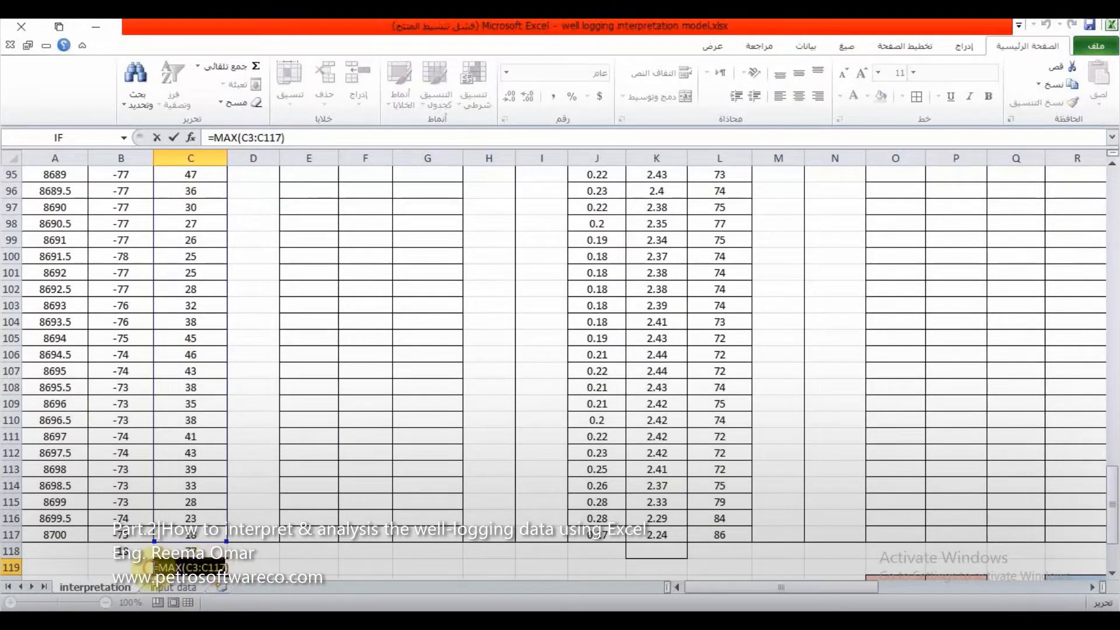
pyautogui.press('BackSpace')
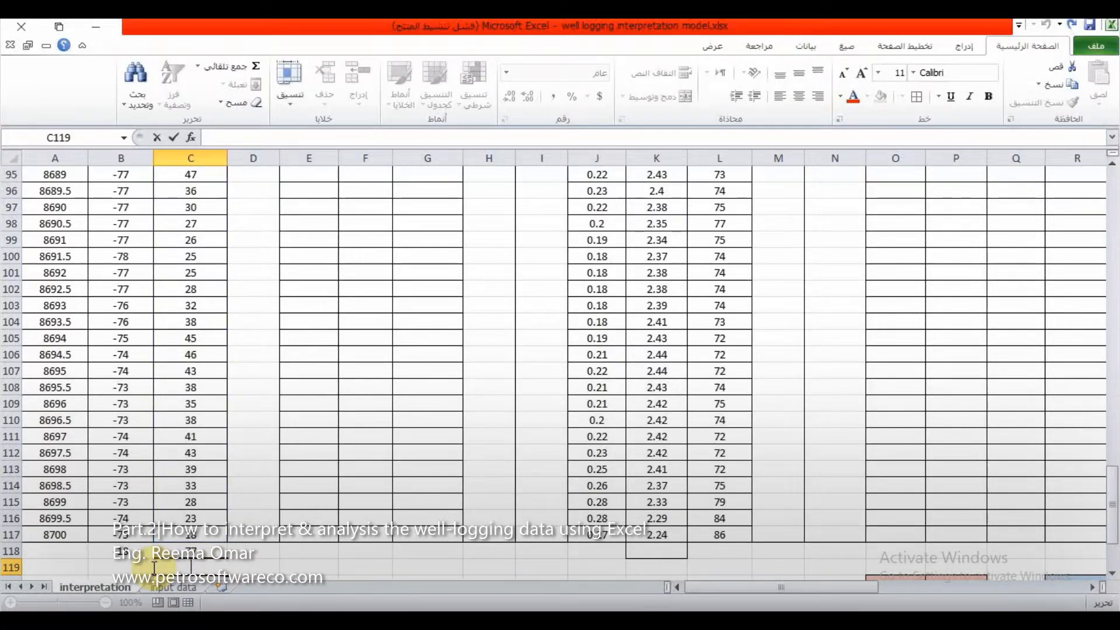
pyautogui.write('=MIN')
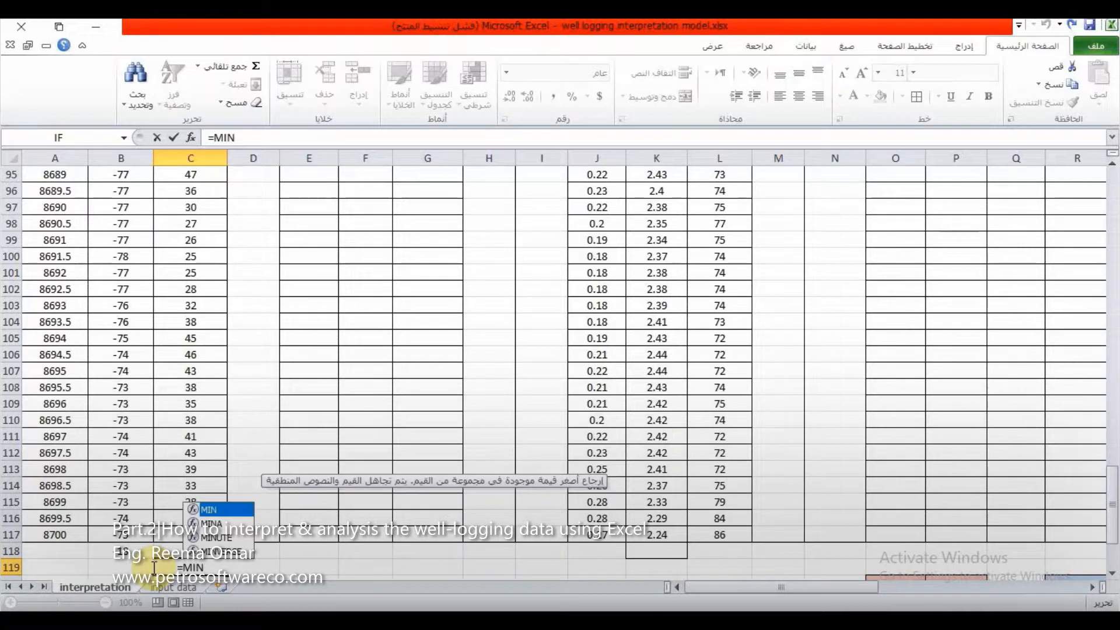
pyautogui.doubleClick(201, 509)
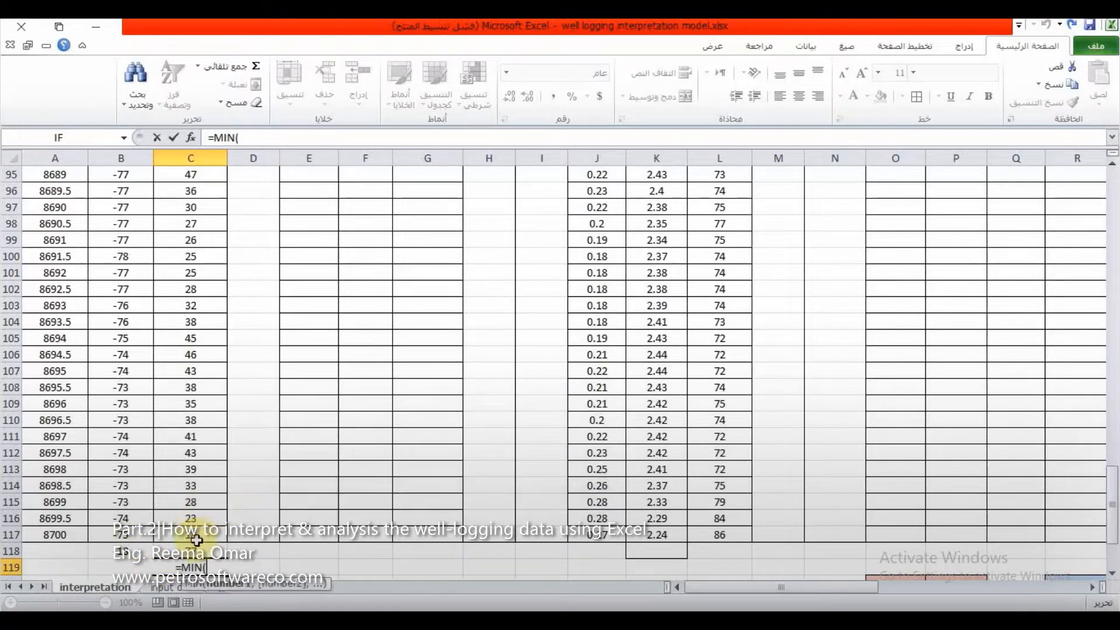
pyautogui.moveTo(194, 535); pyautogui.dragTo(197, 225)
pyautogui.press('Return')
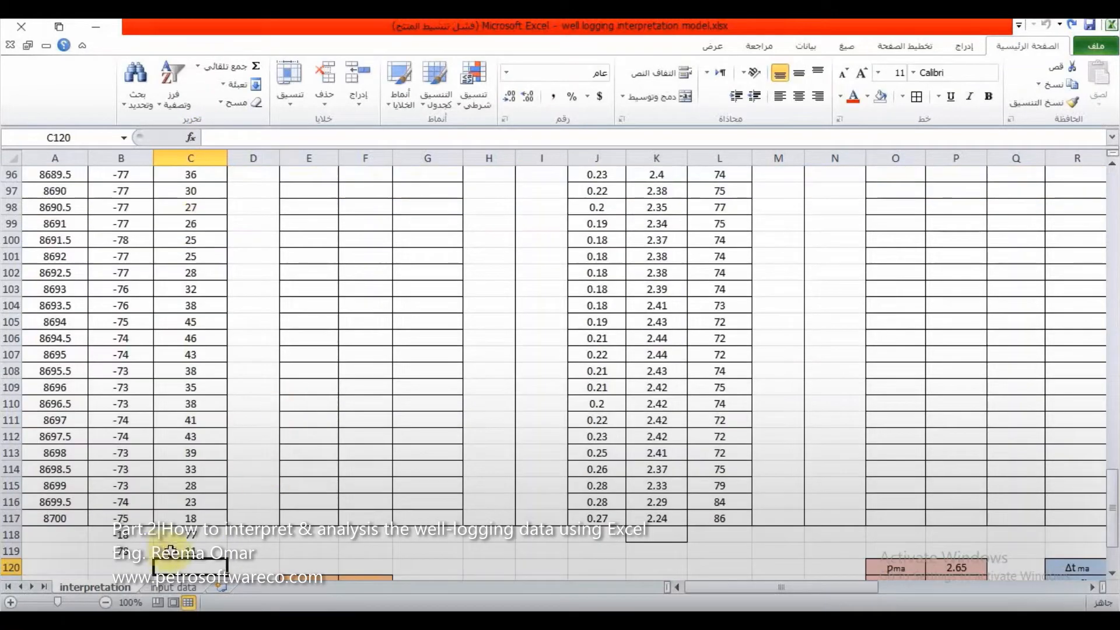
# Step: Begin the Vsh-GR formula in cell E3 with the numerator =(C3-C119), subtracting the minimum GR from the log reading
pyautogui.scroll(8, 370, 270)
pyautogui.scroll(20, 338, 231)
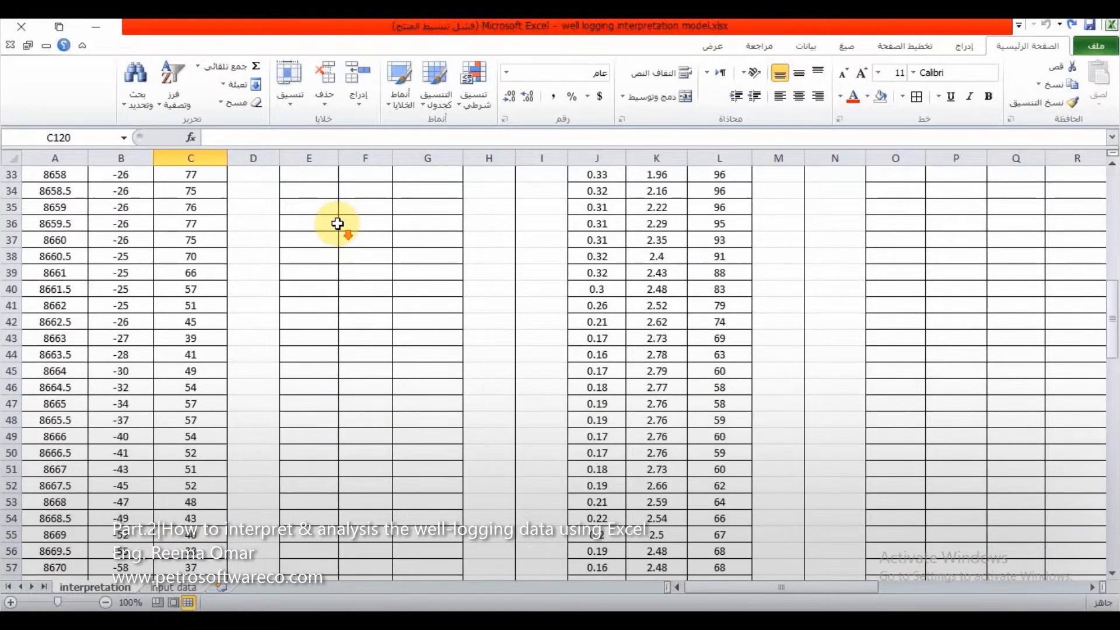
pyautogui.click(303, 226)
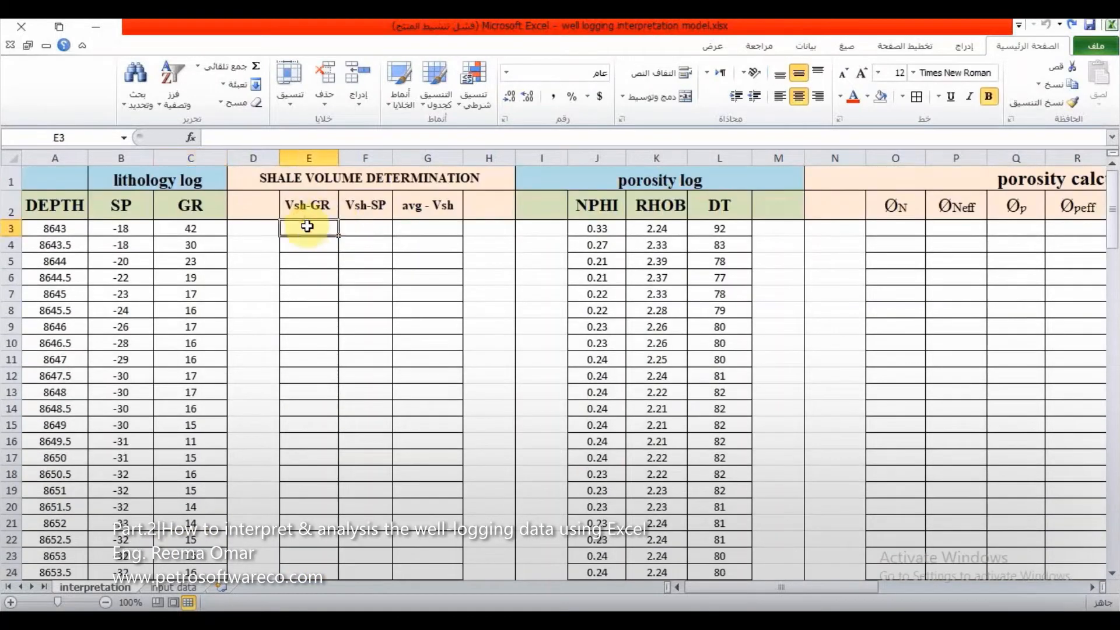
pyautogui.write('=(')
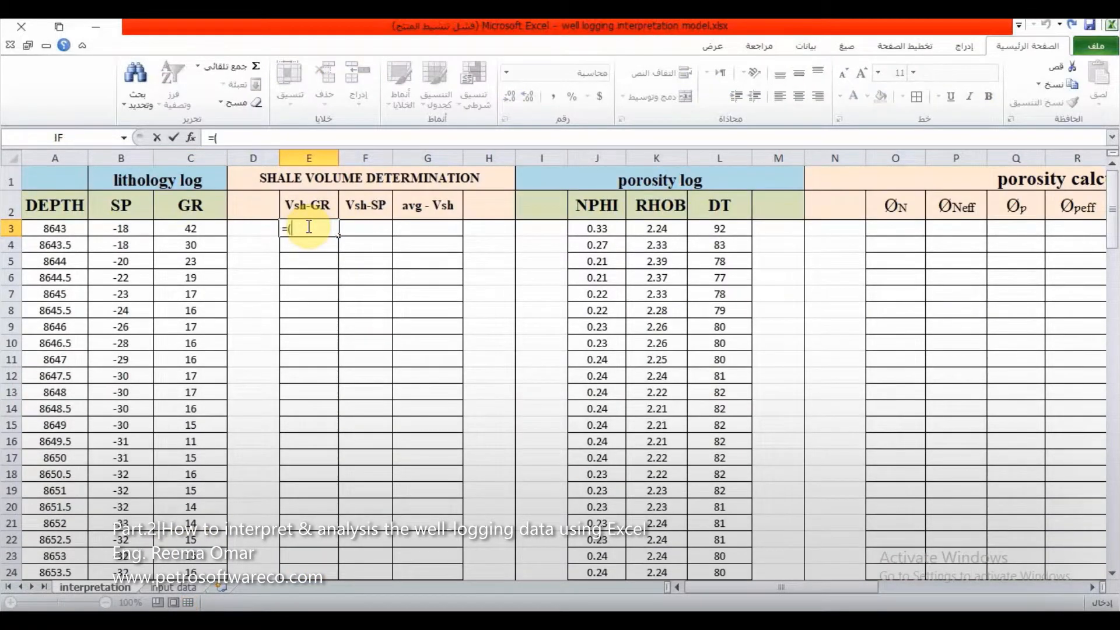
pyautogui.click(210, 229)
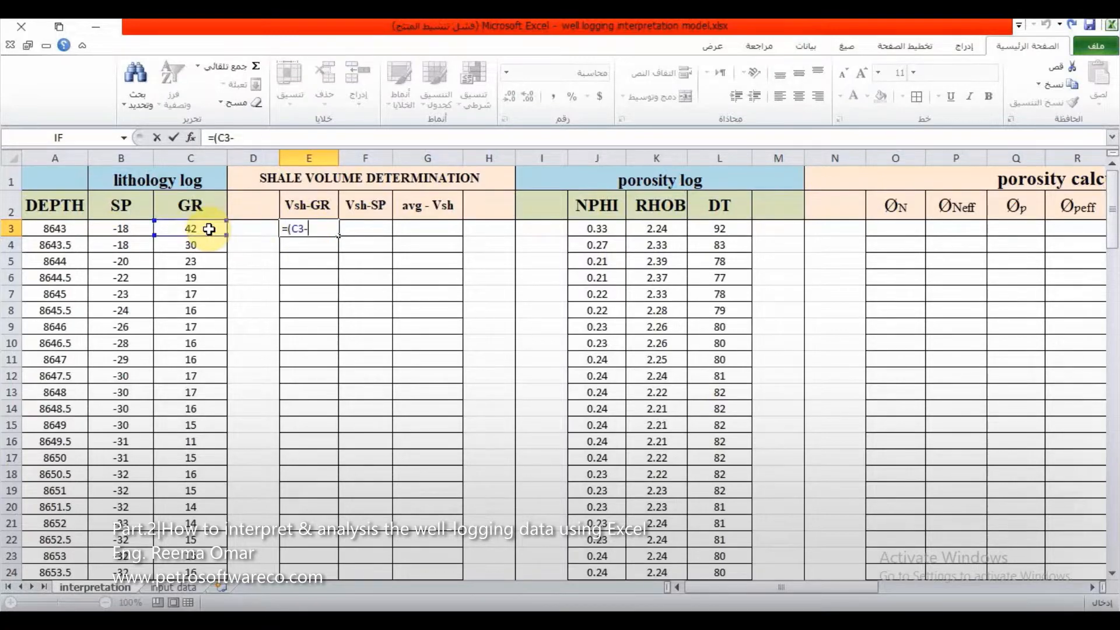
pyautogui.scroll(-20, 175, 309)
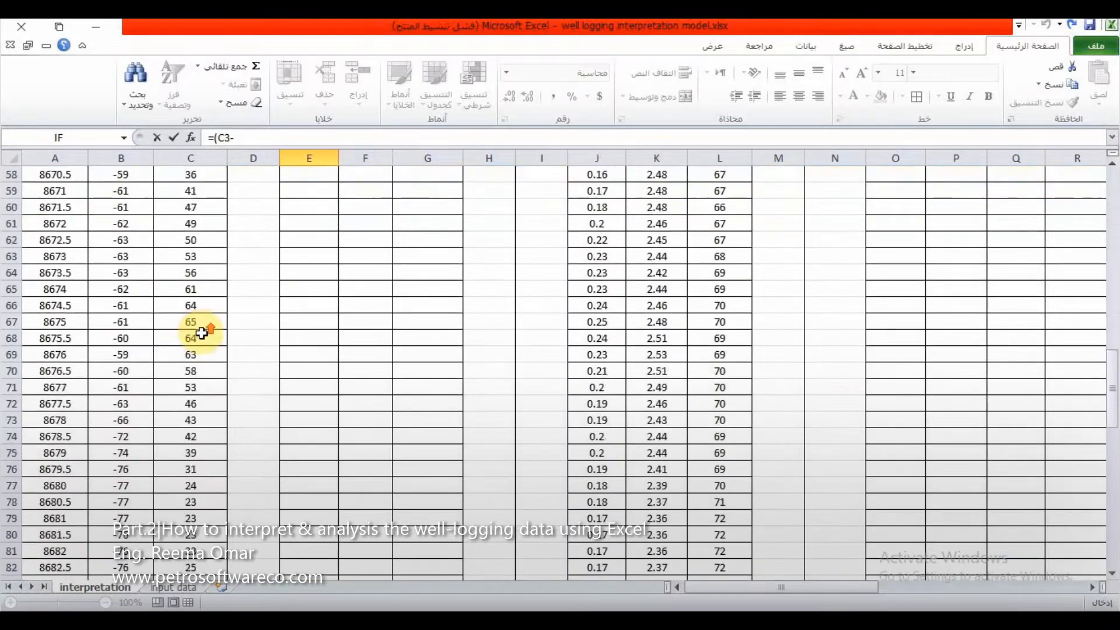
pyautogui.scroll(-10, 201, 333)
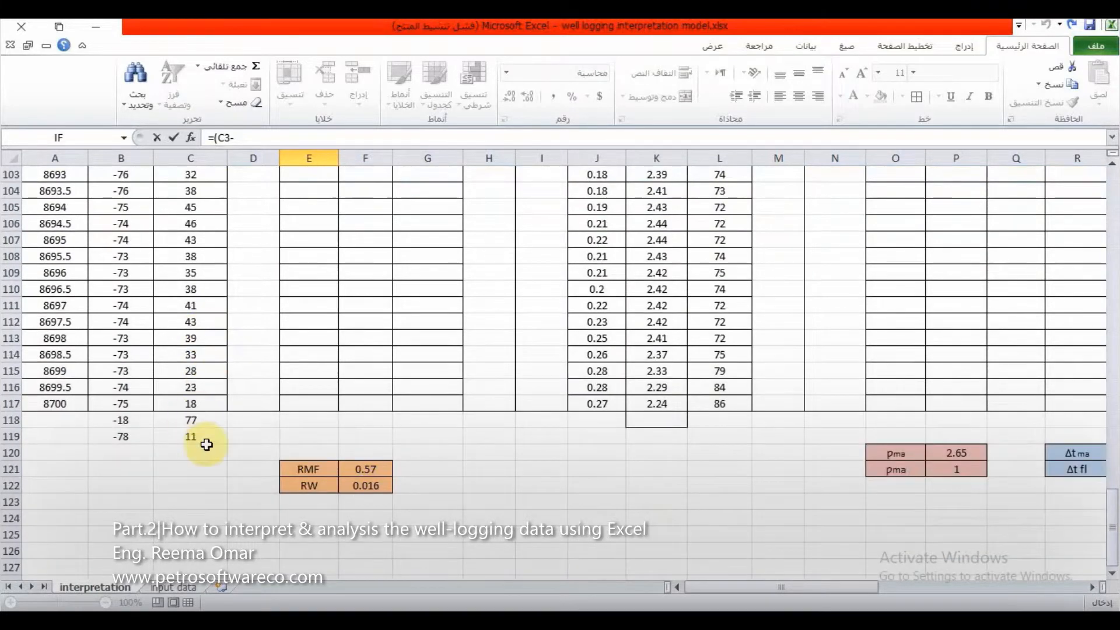
pyautogui.click(201, 441)
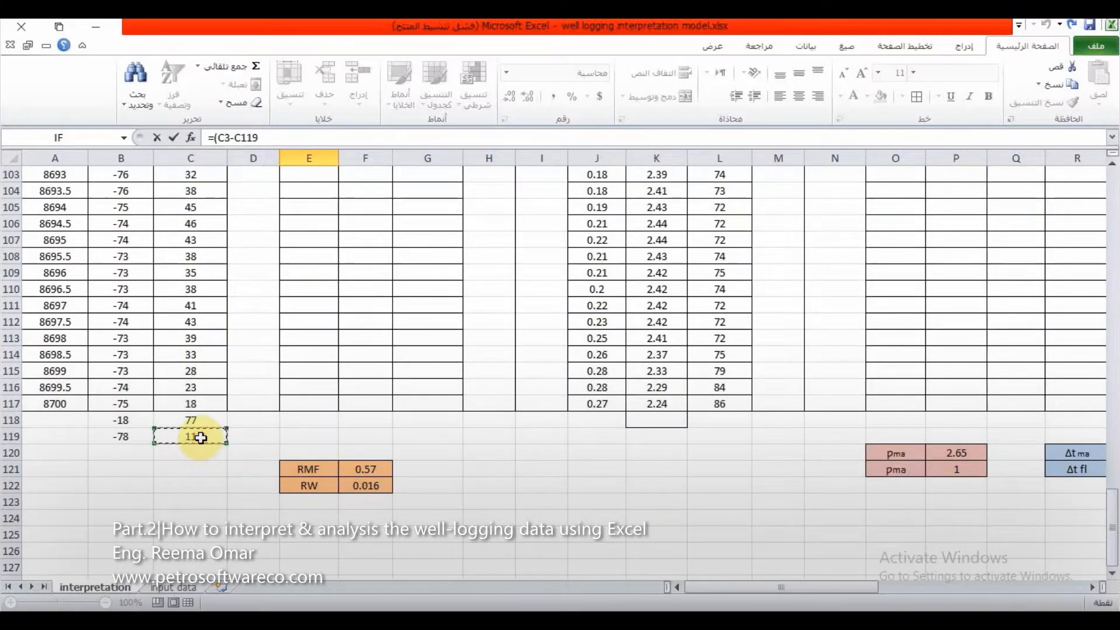
pyautogui.write(')')
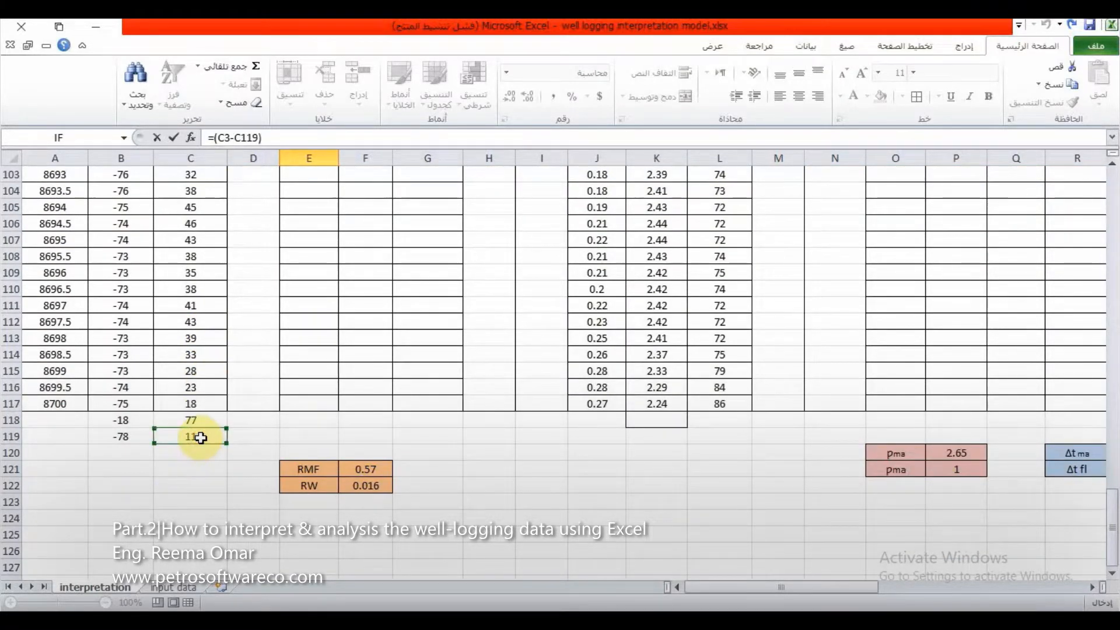
# Step: Make the minimum GR reference in the numerator absolute as $C$119
pyautogui.click(238, 139)
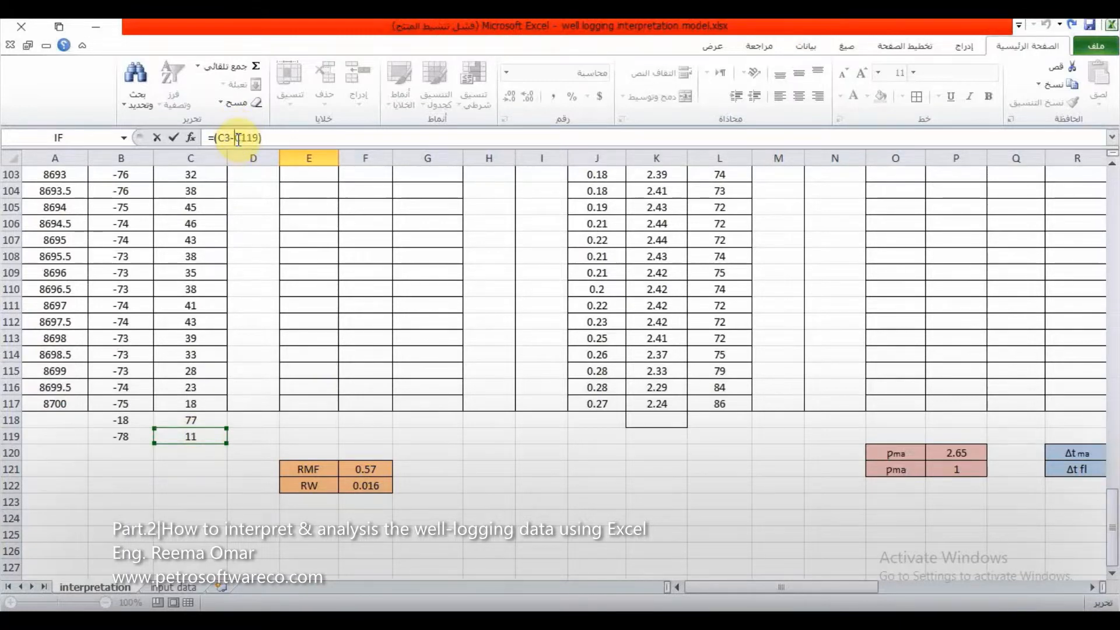
pyautogui.write('$')
pyautogui.press('Right')
pyautogui.write('$')
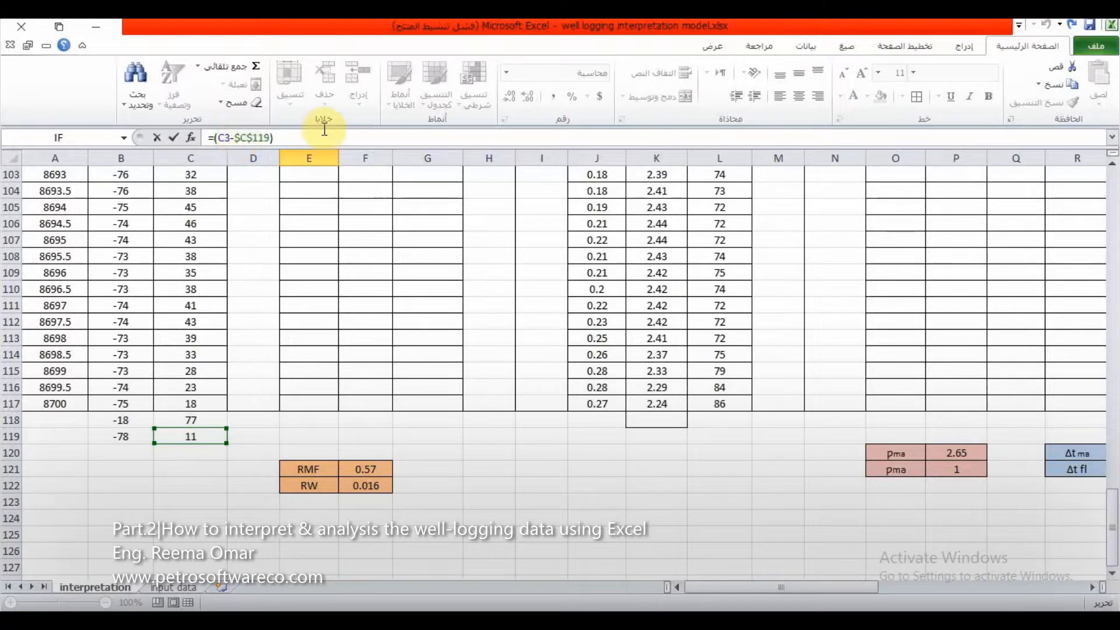
# Step: Add the denominator /(C118-C119) to the Vsh-GR formula, using the maximum and minimum GR cells
pyautogui.press('End')
pyautogui.write('/')
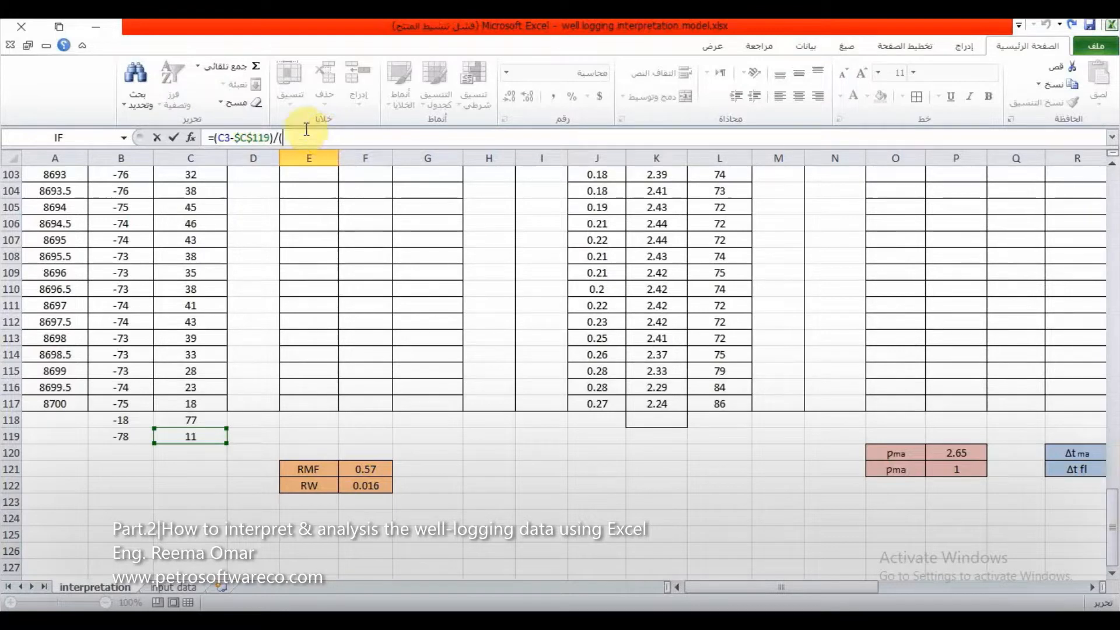
pyautogui.write('(')
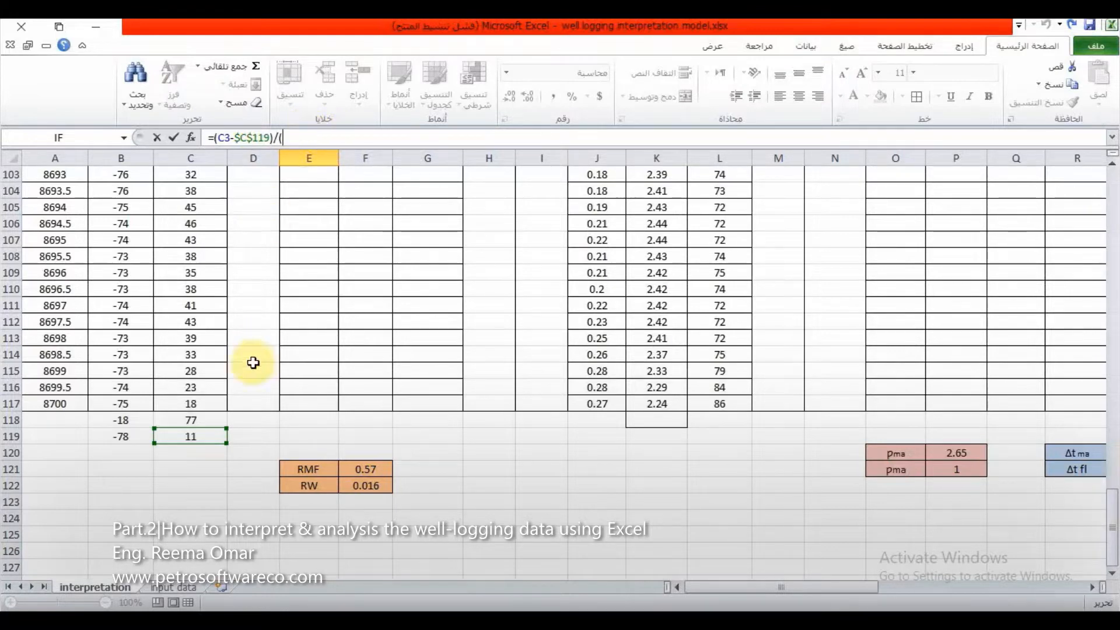
pyautogui.click(205, 420)
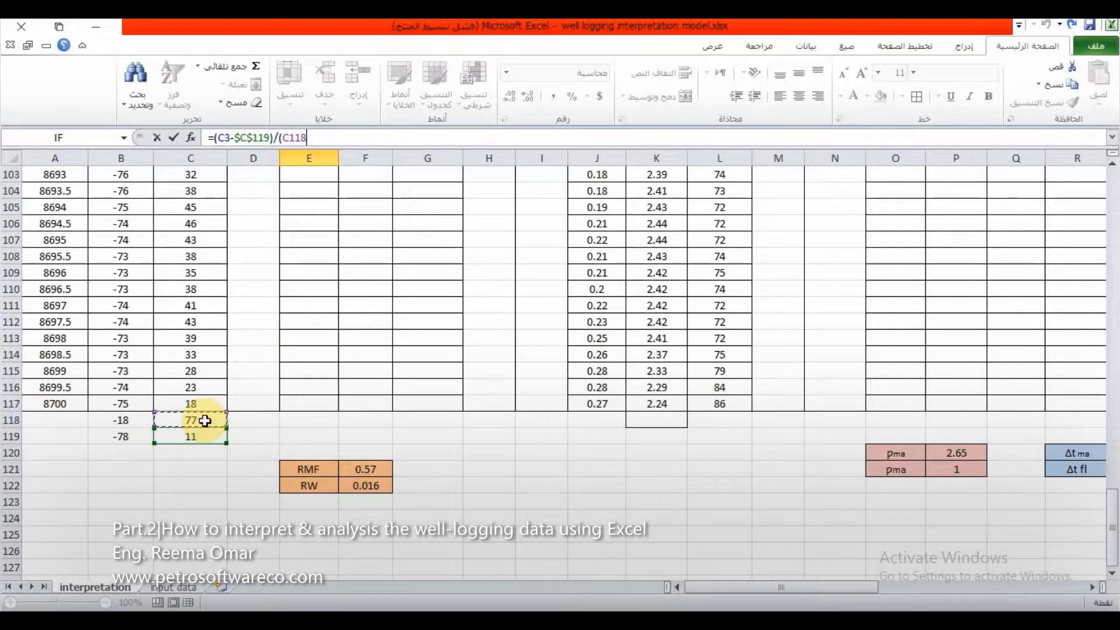
pyautogui.write('-')
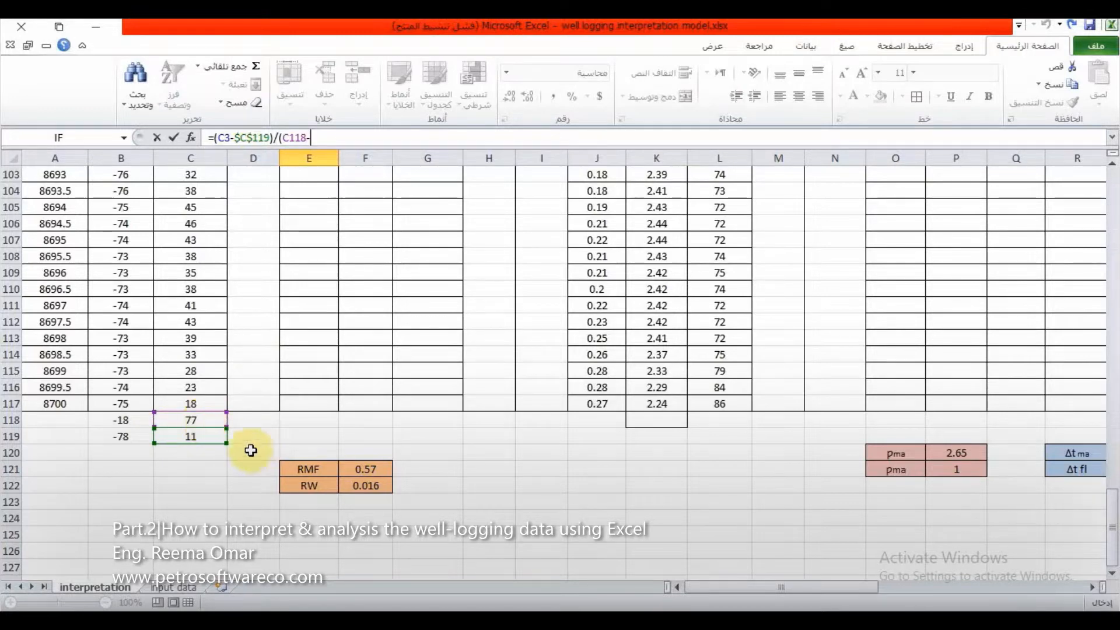
pyautogui.click(216, 436)
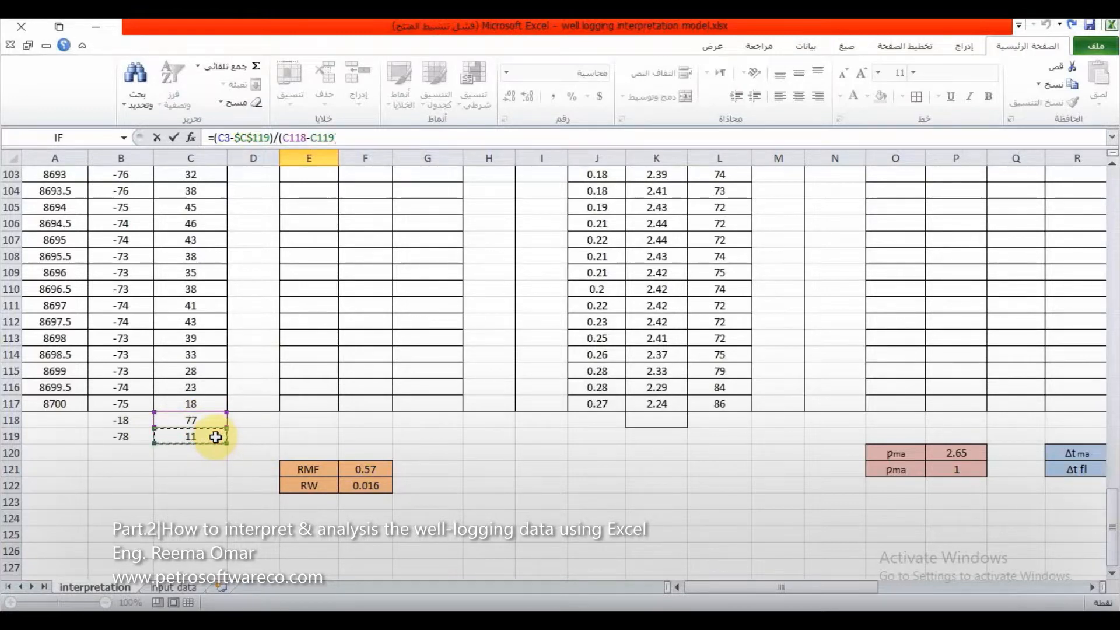
pyautogui.write(')')
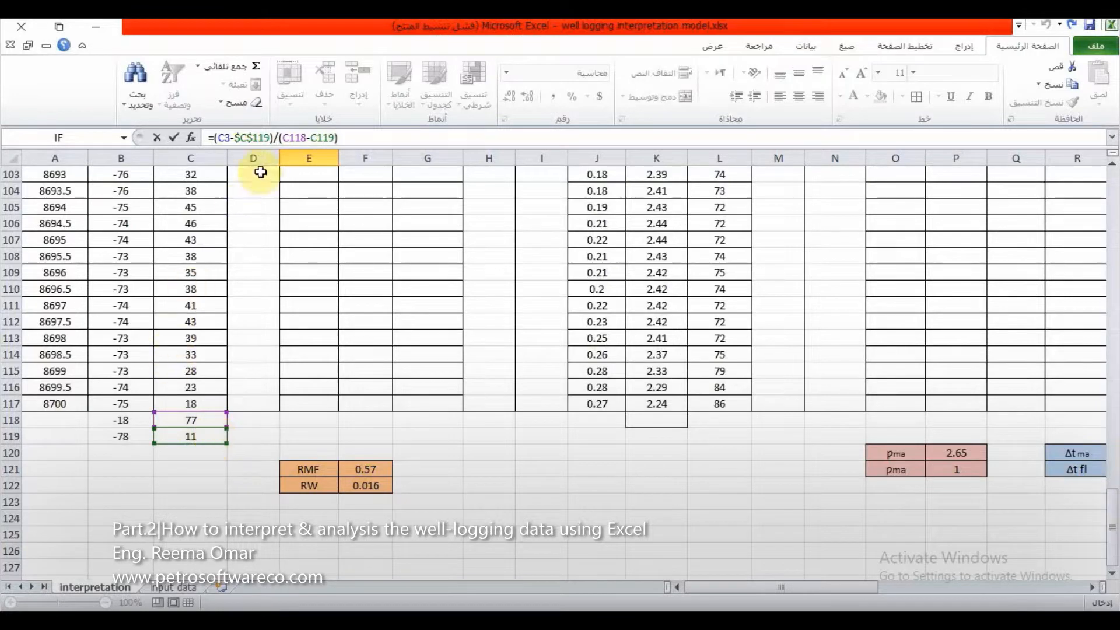
# Step: Make the denominator references of the Vsh-GR formula absolute as ($C$118-$C$119) and enter the formula in cell E3
pyautogui.click(283, 138)
pyautogui.write('$')
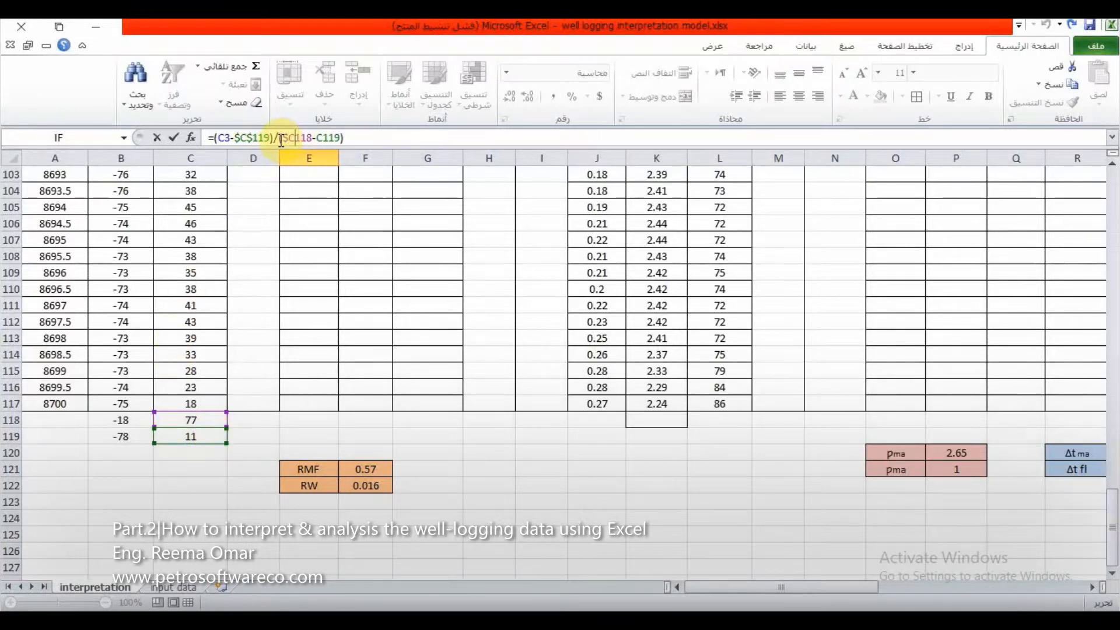
pyautogui.press('Right')
pyautogui.write('$')
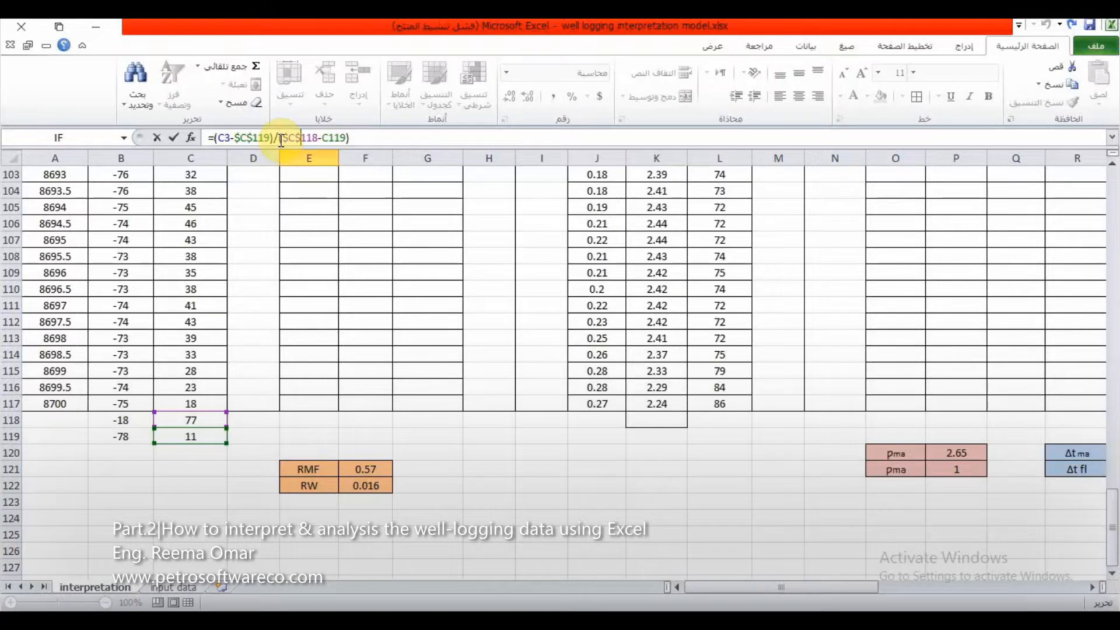
pyautogui.click(324, 137)
pyautogui.write('$C$')
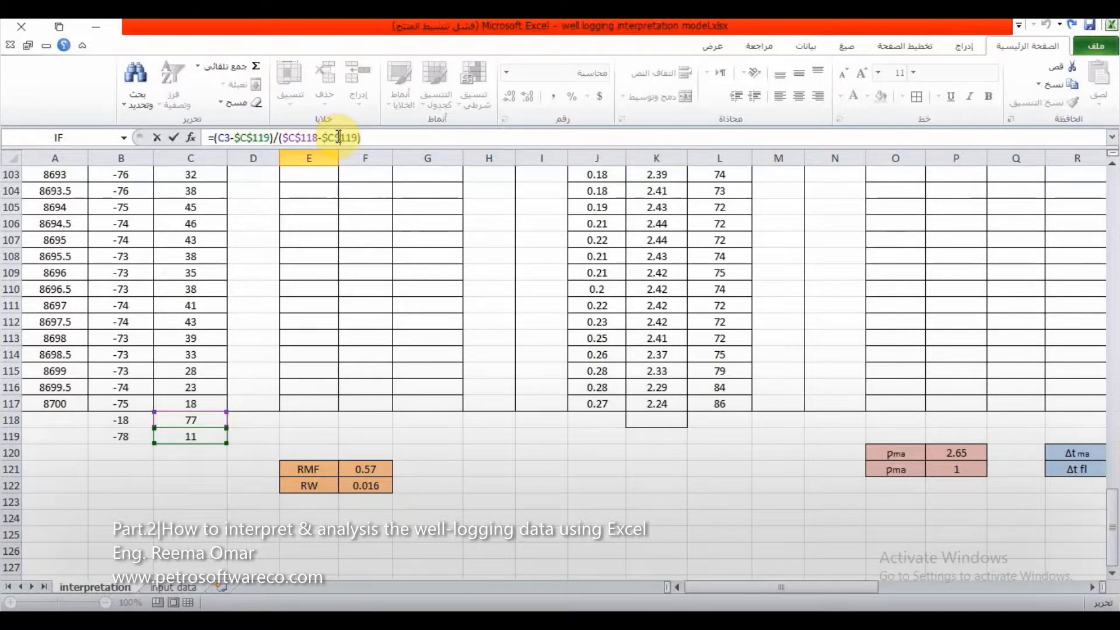
pyautogui.press('Return')
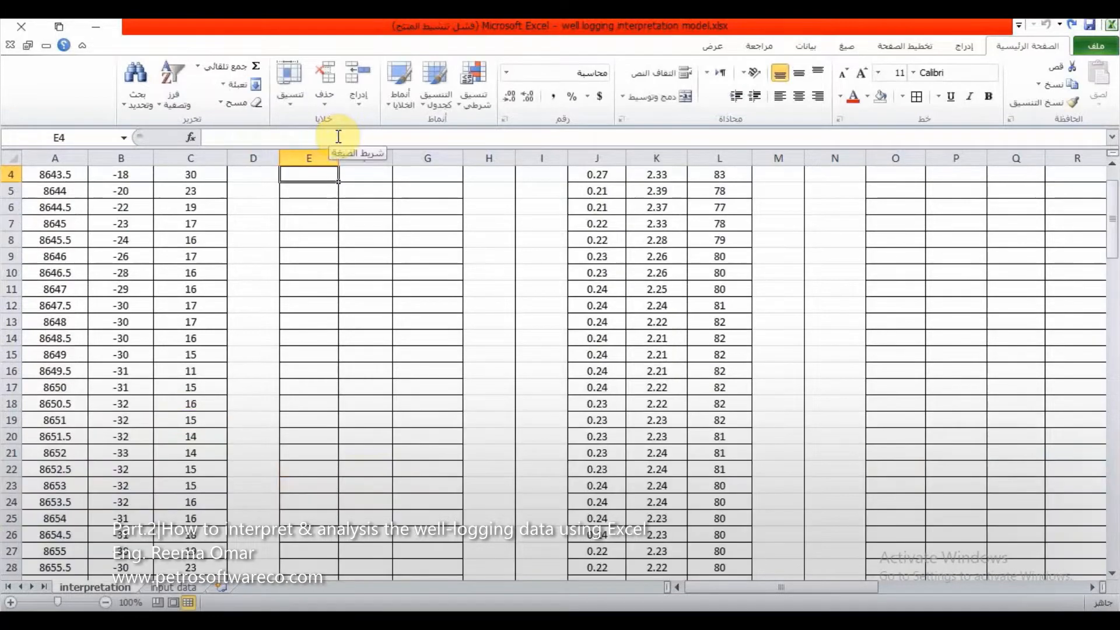
# Step: Fill the Vsh-GR formula from cell E3 down to the last depth row, 117
pyautogui.scroll(1, 356, 155)
pyautogui.click(319, 230)
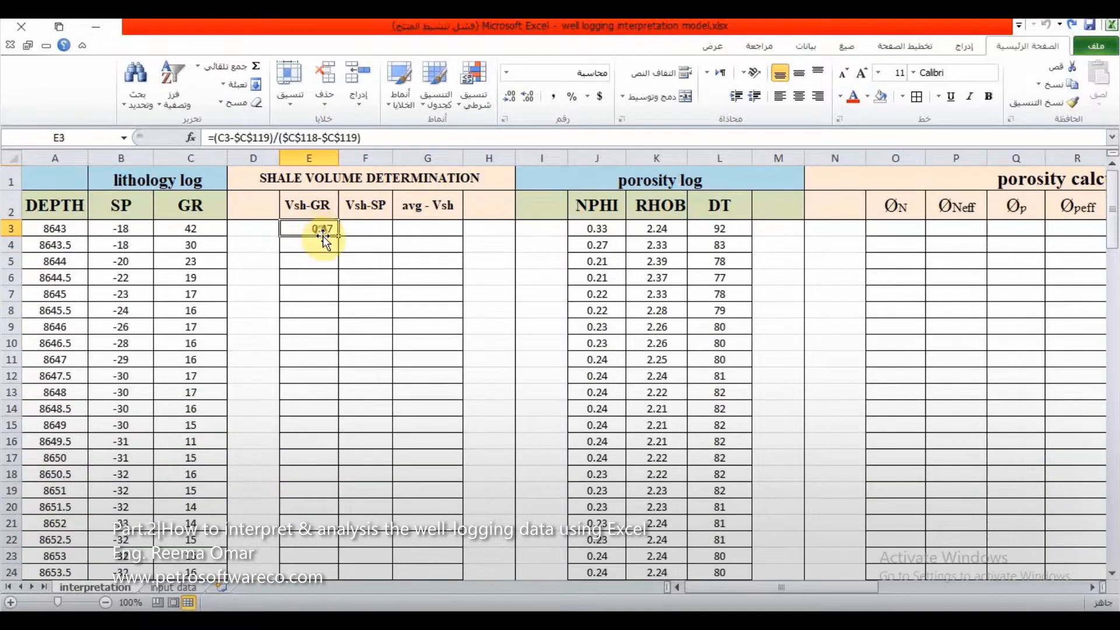
pyautogui.moveTo(337, 235); pyautogui.dragTo(340, 495)
pyautogui.scroll(20, 323, 359)
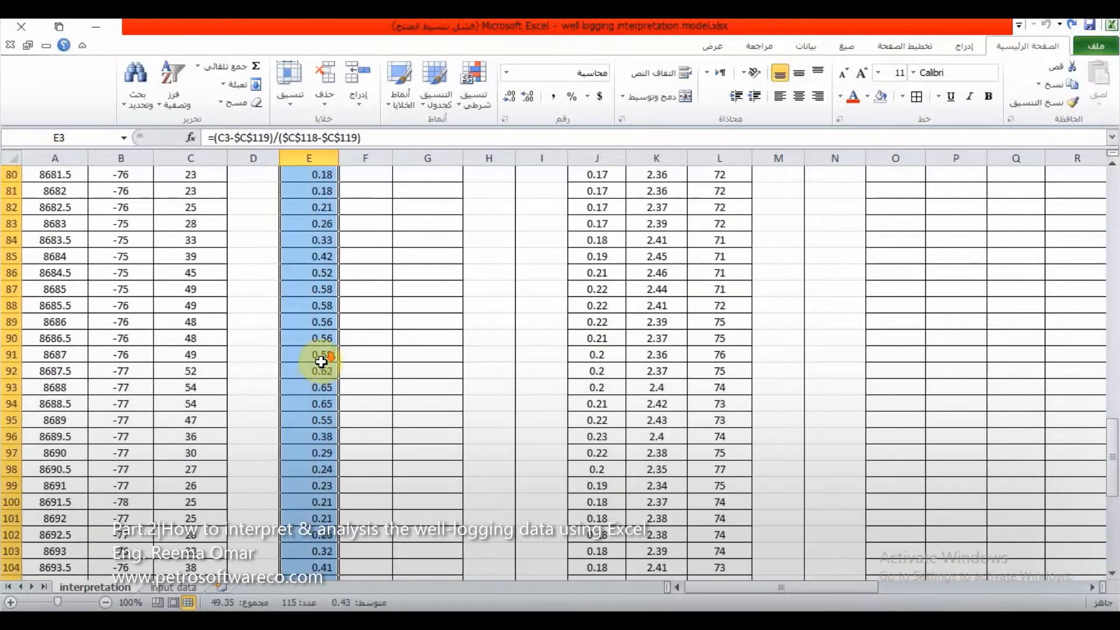
pyautogui.scroll(10, 324, 354)
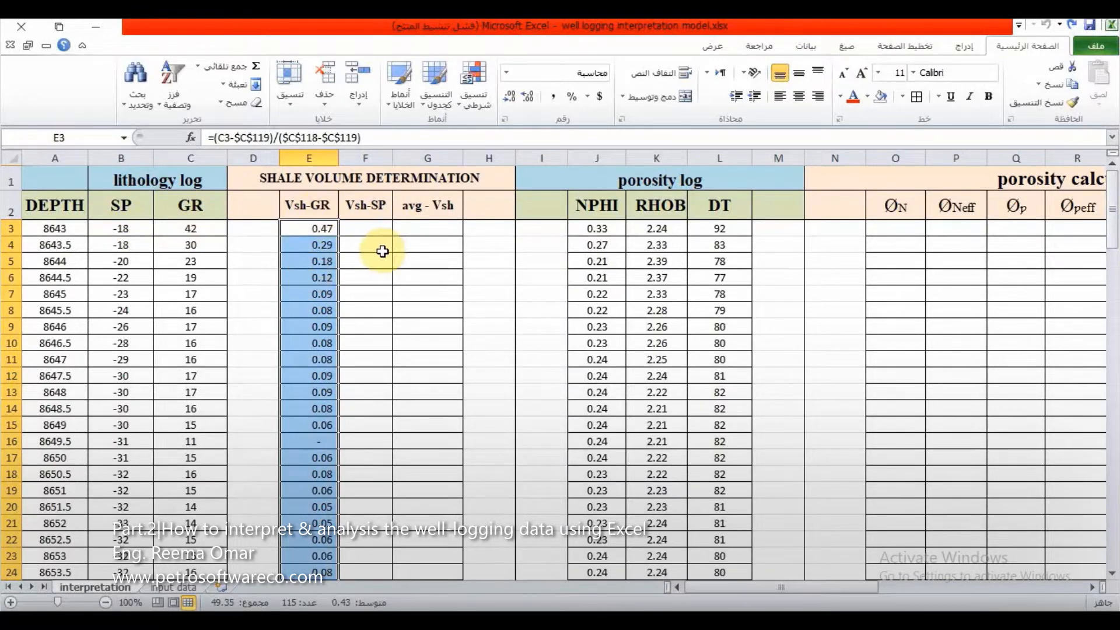
# Step: Review the shale volume equation on the Spontaneous potential tool slide in PowerPoint, and examine the SP column through rows 118 and 119 in Excel
pyautogui.hotkey('alt', 'Tab')
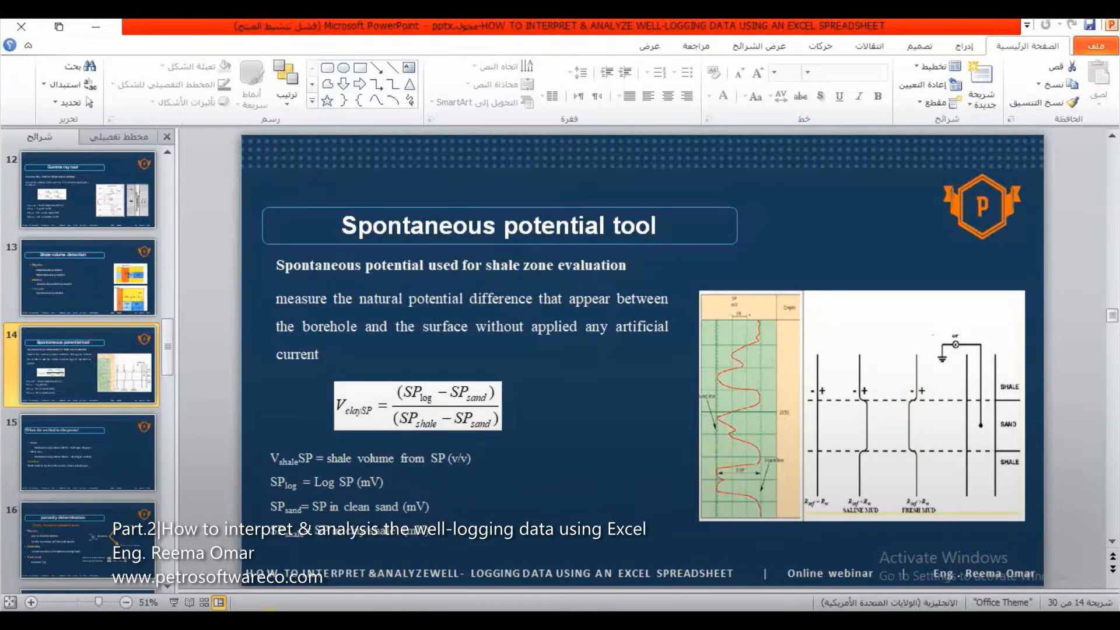
pyautogui.click(270, 625)
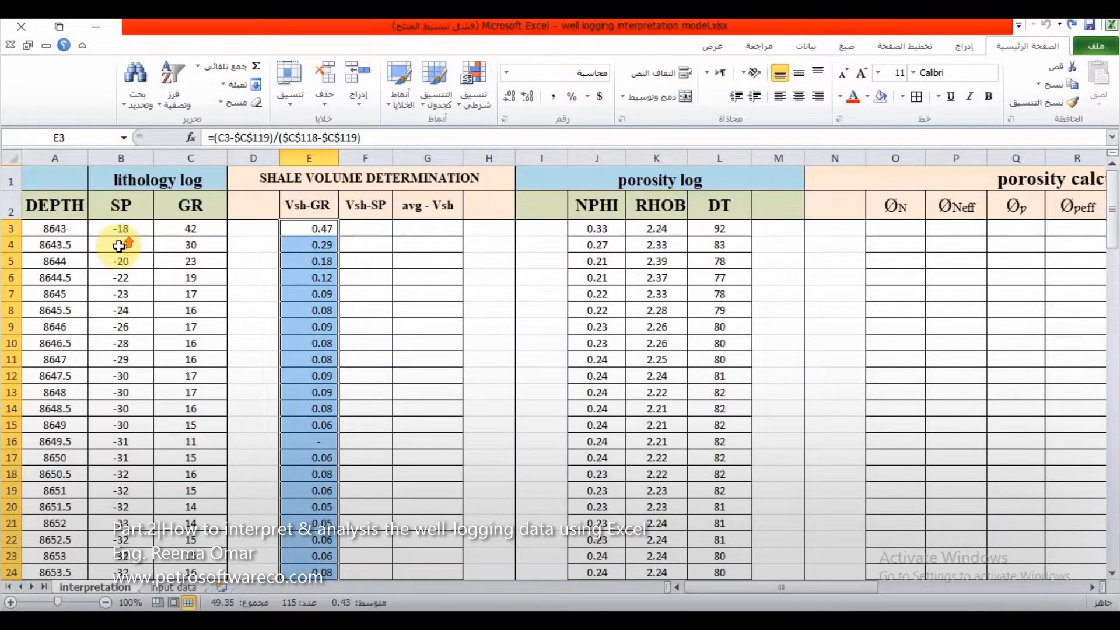
pyautogui.scroll(-9, 128, 227)
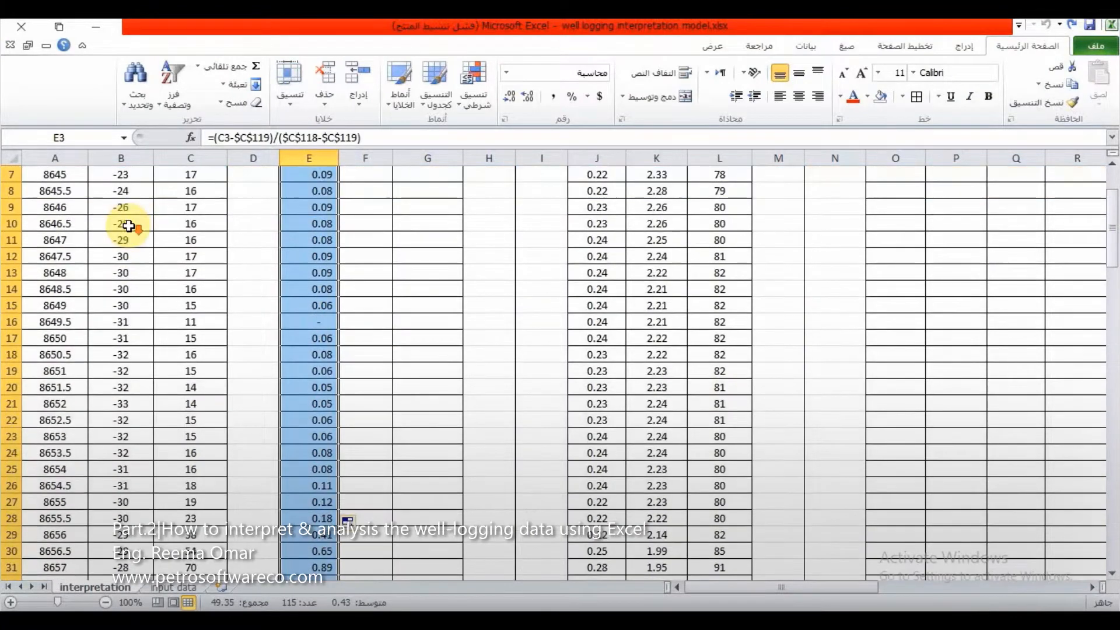
pyautogui.scroll(-14, 129, 227)
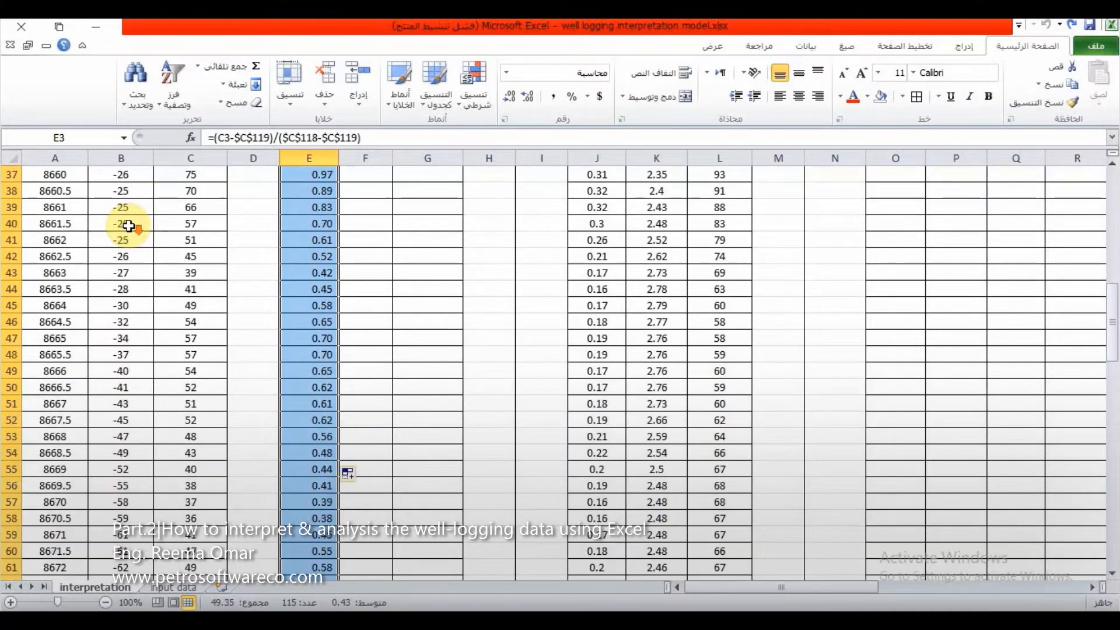
pyautogui.scroll(-11, 128, 227)
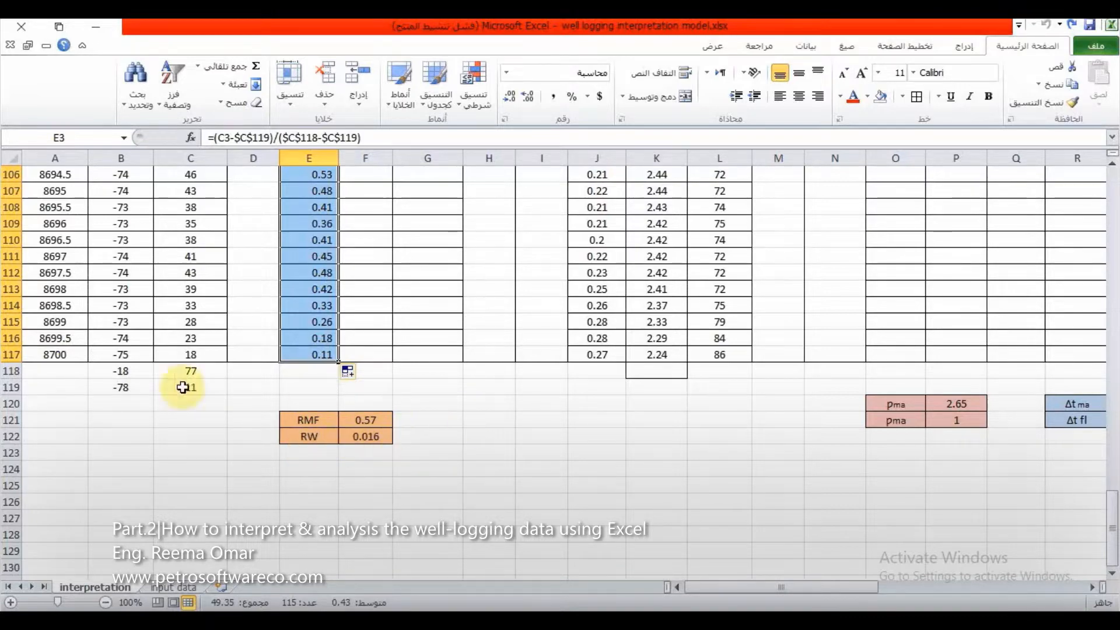
pyautogui.scroll(6, 131, 354)
pyautogui.scroll(19, 131, 354)
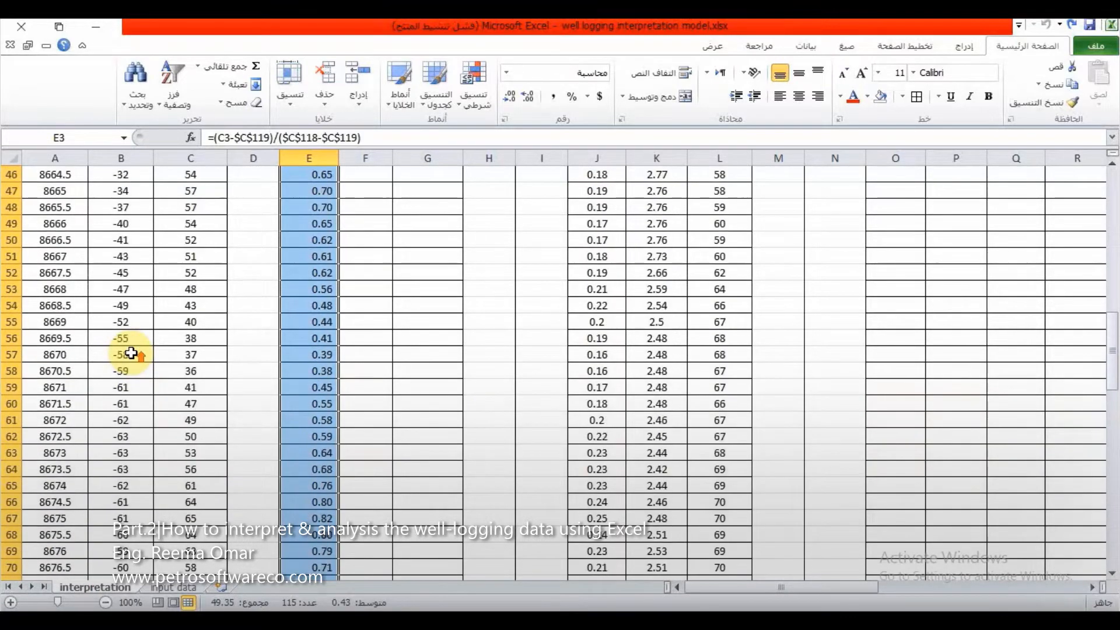
pyautogui.scroll(10, 131, 354)
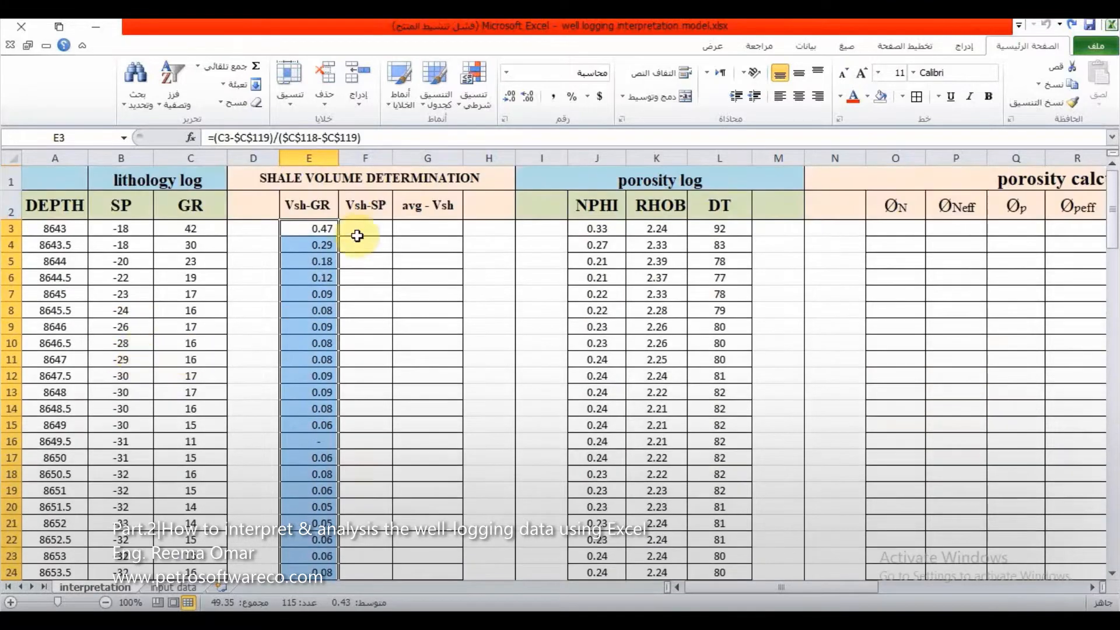
pyautogui.click(363, 231)
pyautogui.doubleClick(363, 231)
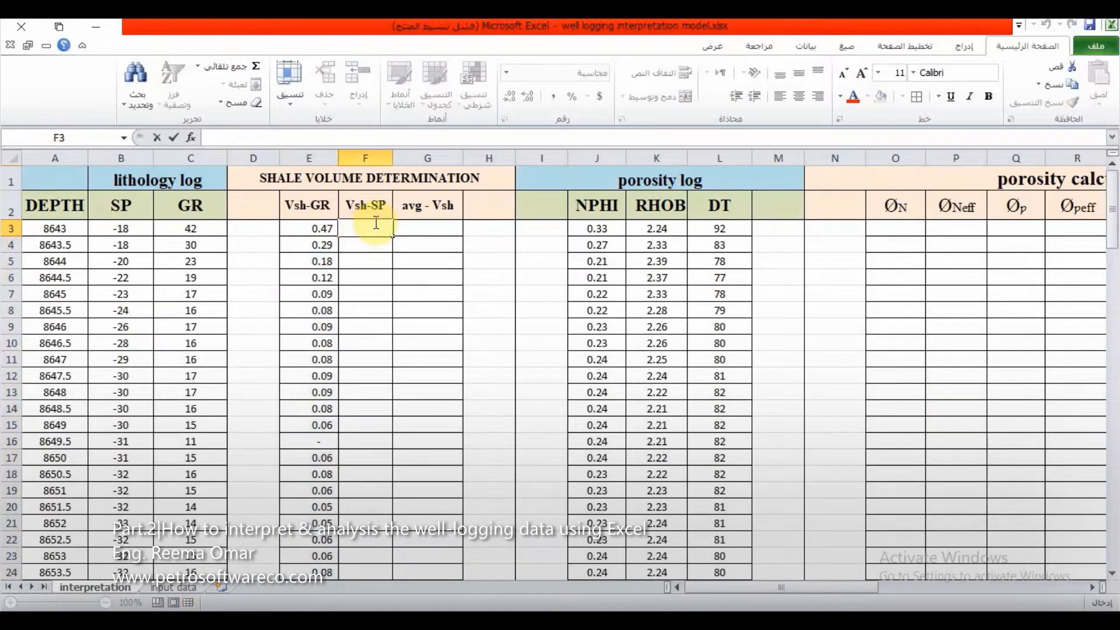
pyautogui.write('=(')
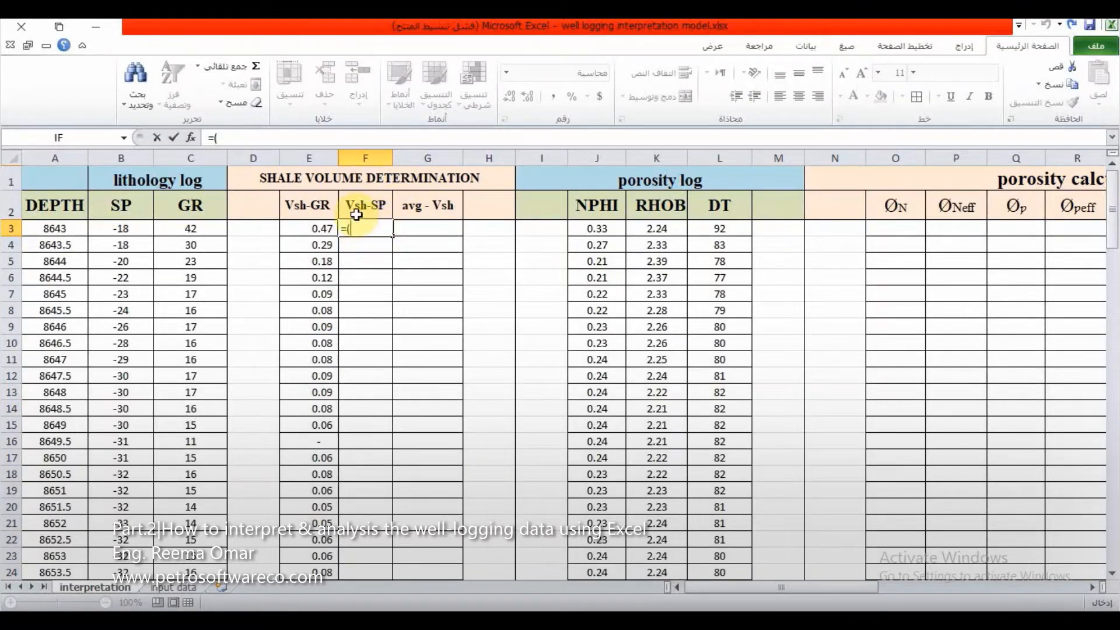
pyautogui.press('Escape')
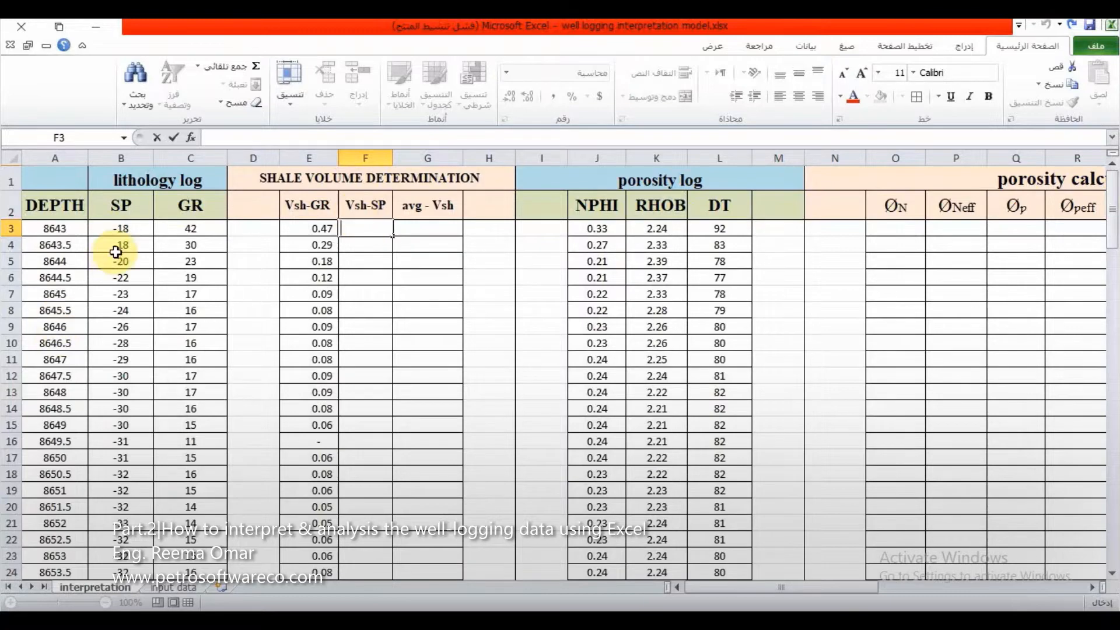
# Step: Replace the formula in cell B118 with a MAX formula covering the SP data in B3:B117
pyautogui.scroll(-3, 126, 246)
pyautogui.scroll(-20, 126, 246)
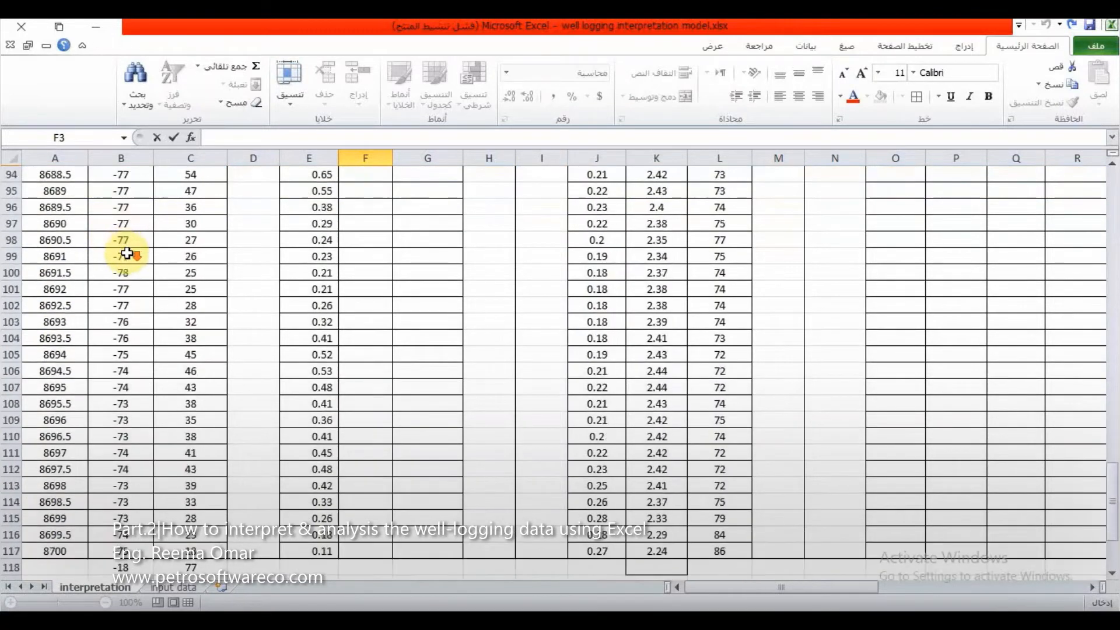
pyautogui.scroll(-3, 129, 272)
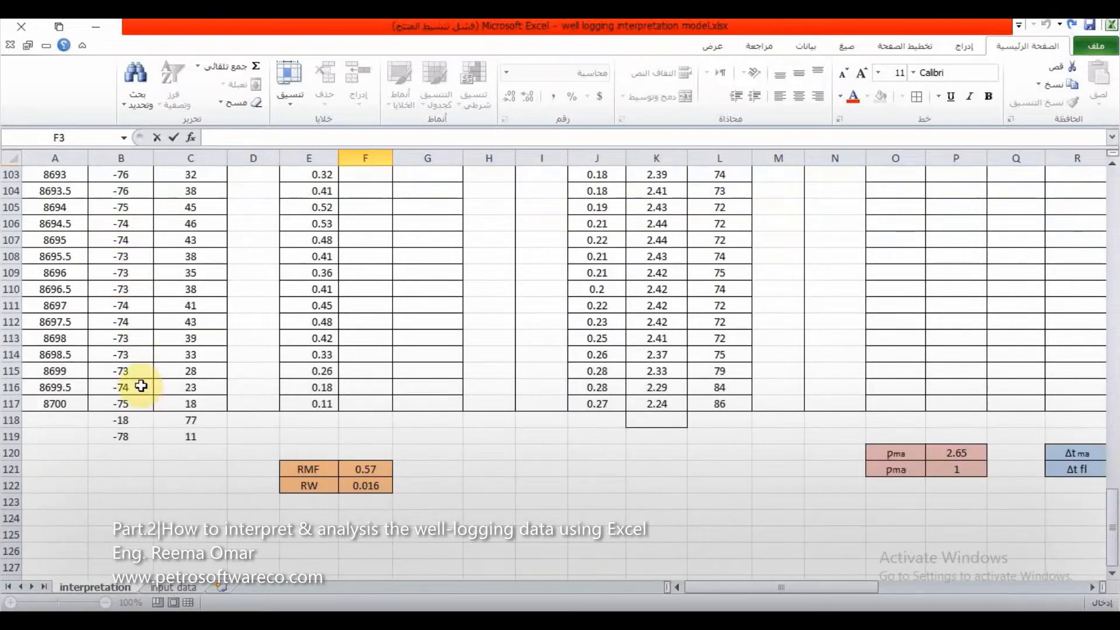
pyautogui.doubleClick(127, 421)
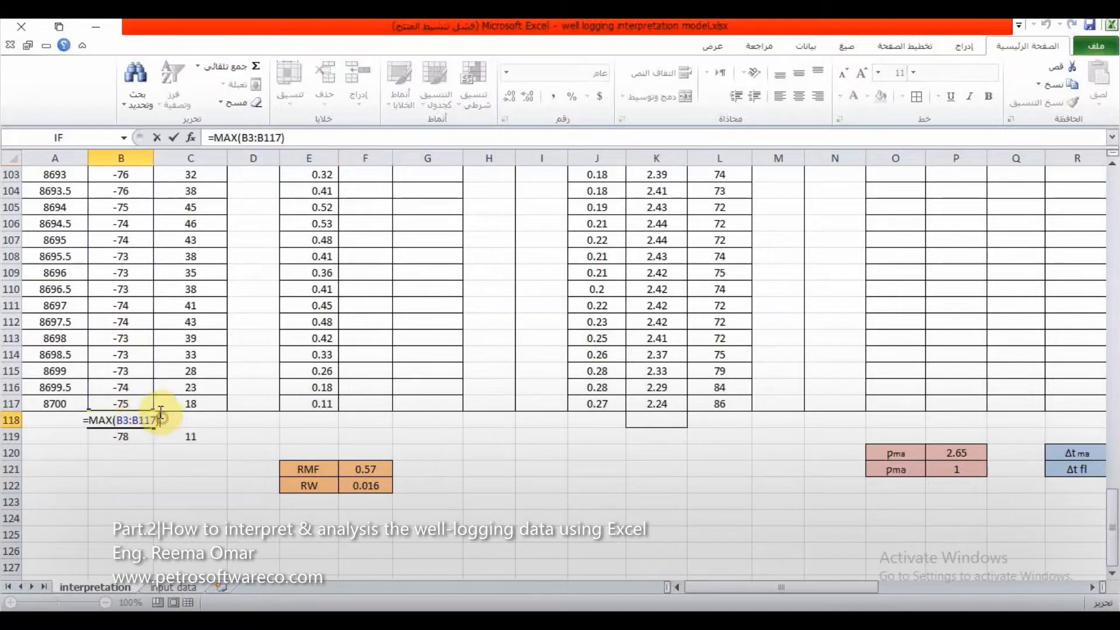
pyautogui.press('BackSpace')
pyautogui.press('BackSpace')
pyautogui.press('BackSpace')
pyautogui.press('BackSpace')
pyautogui.press('BackSpace')
pyautogui.press('BackSpace')
pyautogui.press('BackSpace')
pyautogui.press('BackSpace')
pyautogui.press('BackSpace')
pyautogui.press('BackSpace')
pyautogui.press('BackSpace')
pyautogui.press('BackSpace')
pyautogui.press('BackSpace')
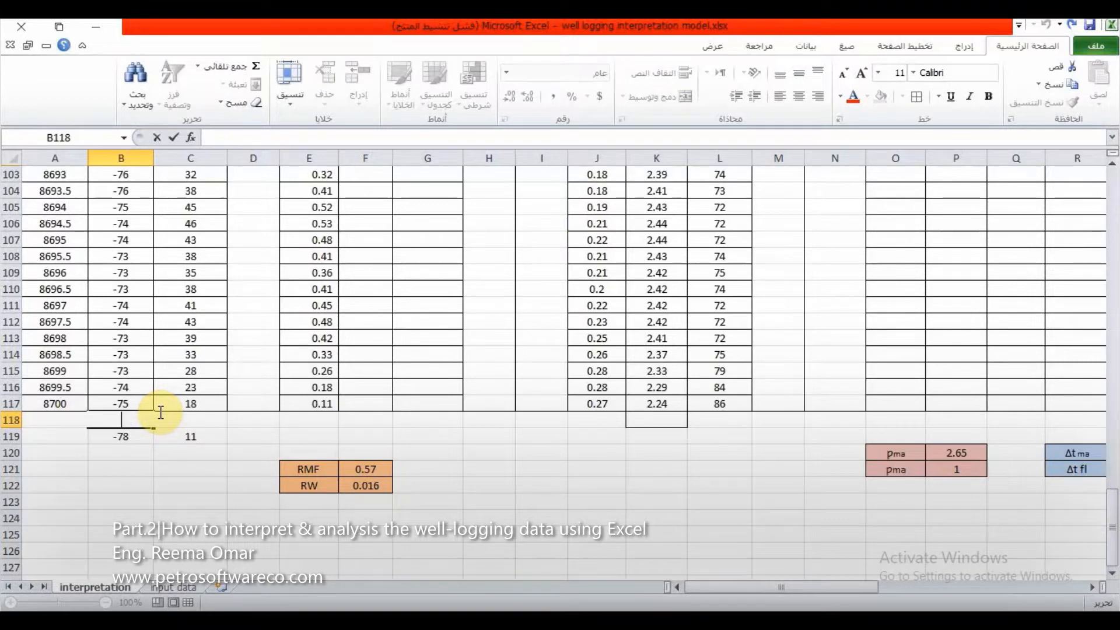
pyautogui.write('=M')
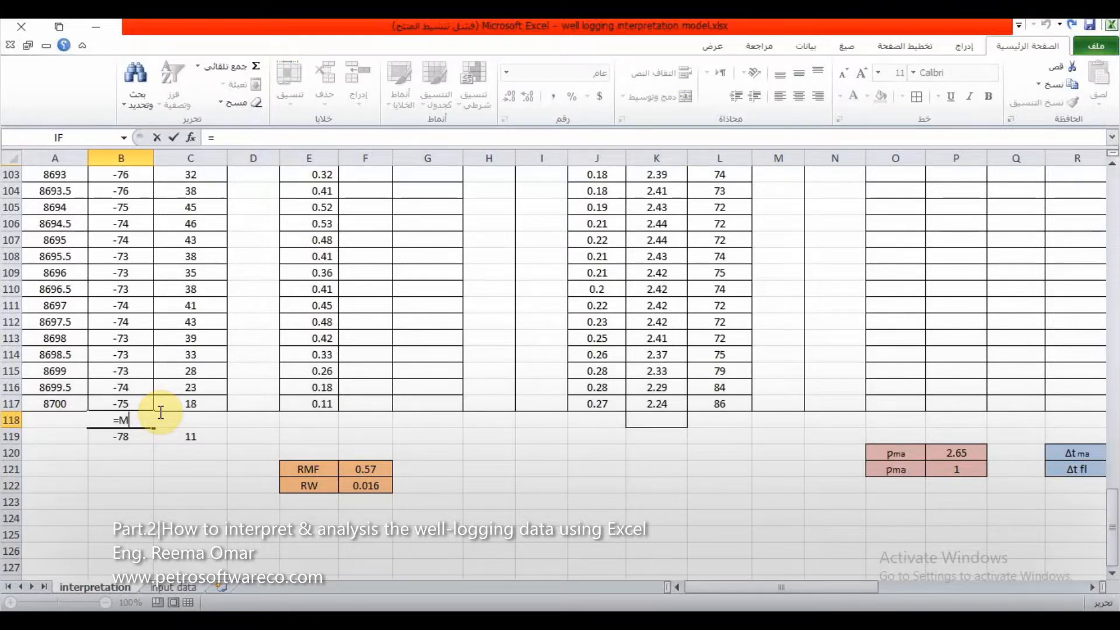
pyautogui.write('AX')
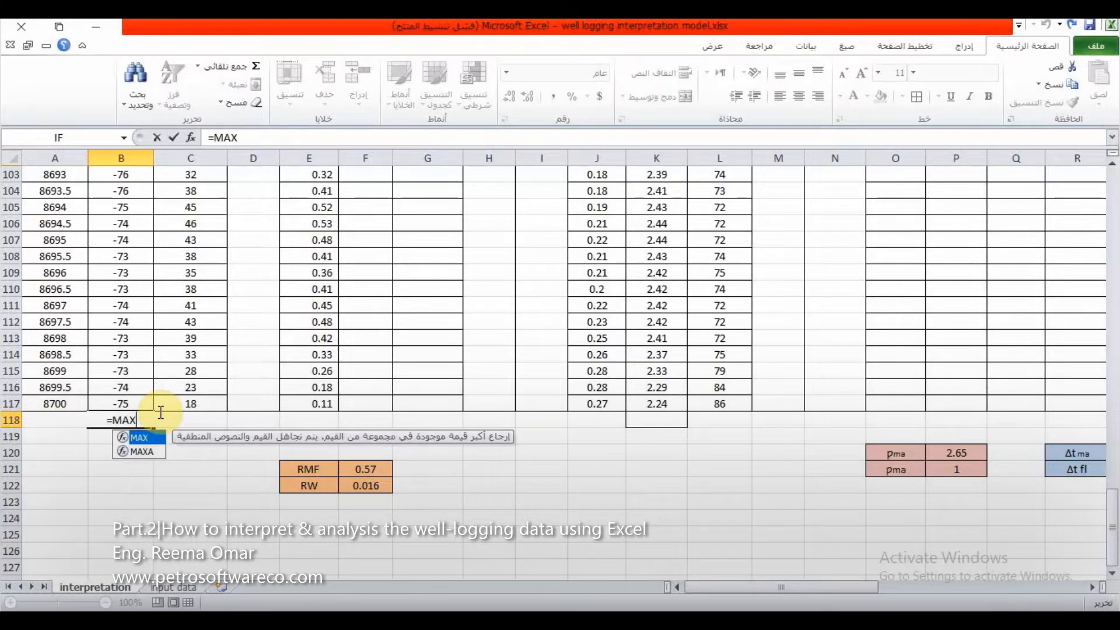
pyautogui.doubleClick(126, 438)
pyautogui.moveTo(125, 402); pyautogui.dragTo(125, 231)
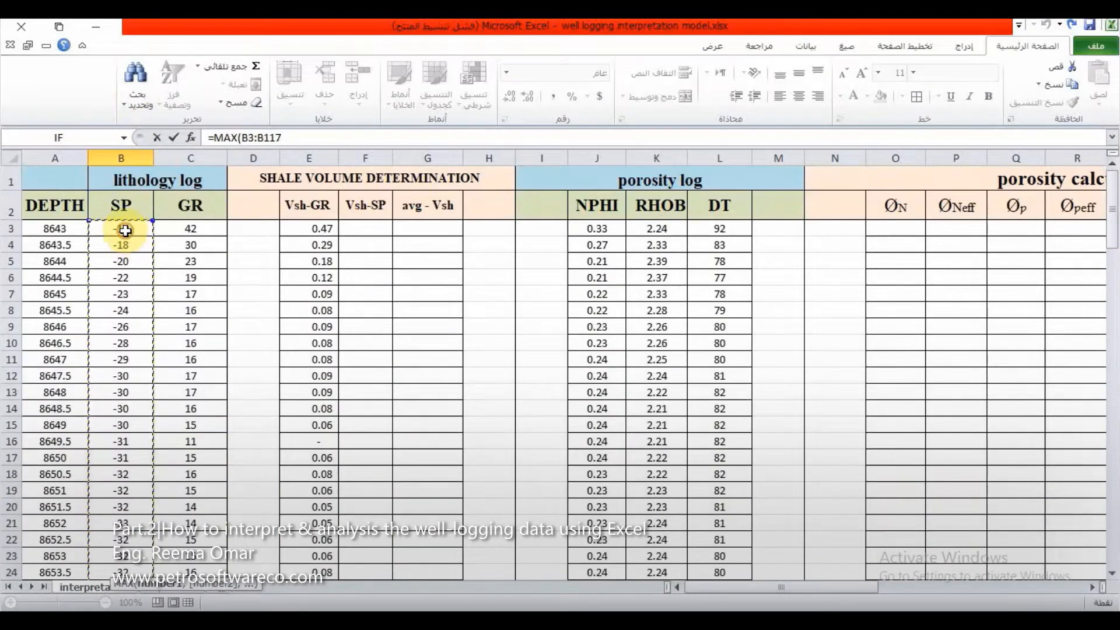
pyautogui.press('Return')
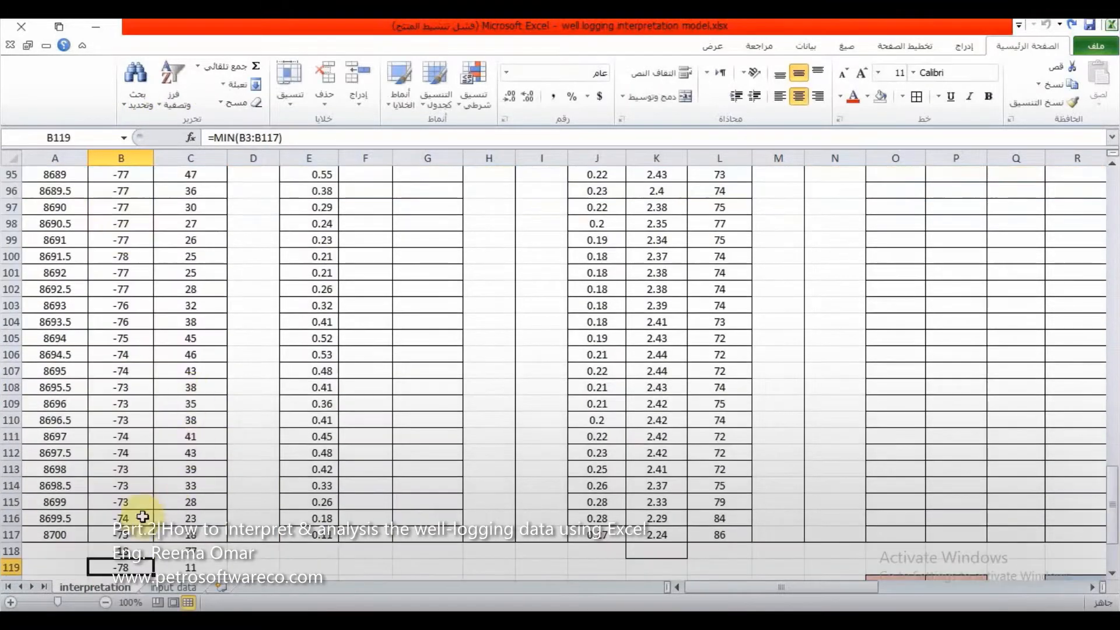
# Step: Replace the formula in cell B119 with a MIN formula covering the SP data in B3:B117
pyautogui.doubleClick(130, 563)
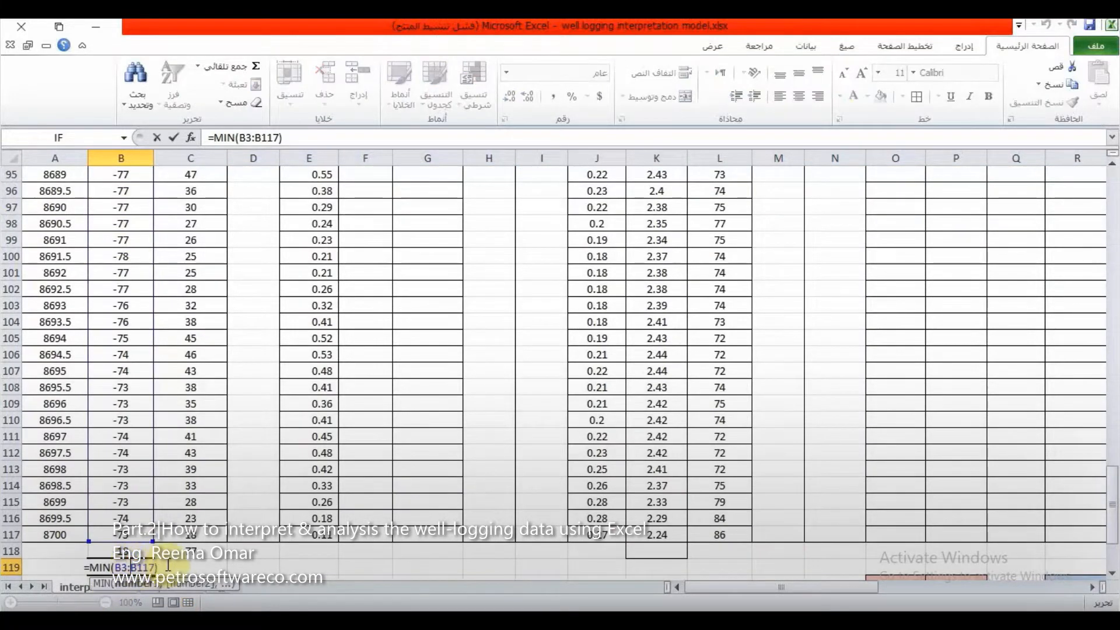
pyautogui.press('BackSpace')
pyautogui.press('BackSpace')
pyautogui.press('BackSpace')
pyautogui.press('BackSpace')
pyautogui.press('BackSpace')
pyautogui.press('BackSpace')
pyautogui.press('BackSpace')
pyautogui.press('BackSpace')
pyautogui.press('BackSpace')
pyautogui.press('BackSpace')
pyautogui.press('BackSpace')
pyautogui.press('BackSpace')
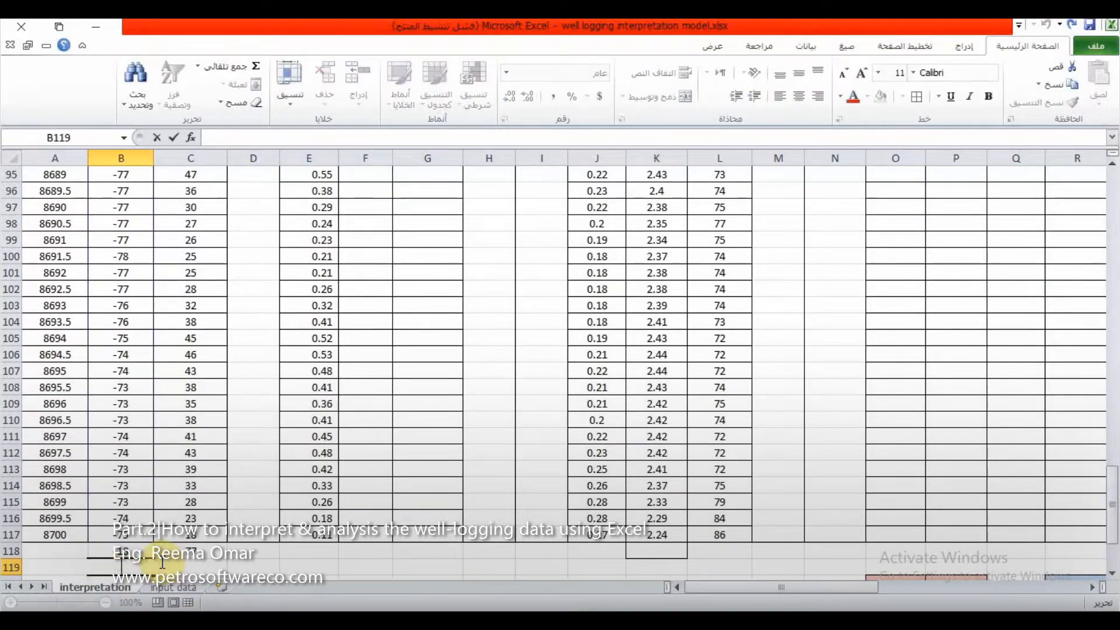
pyautogui.write('=MIN')
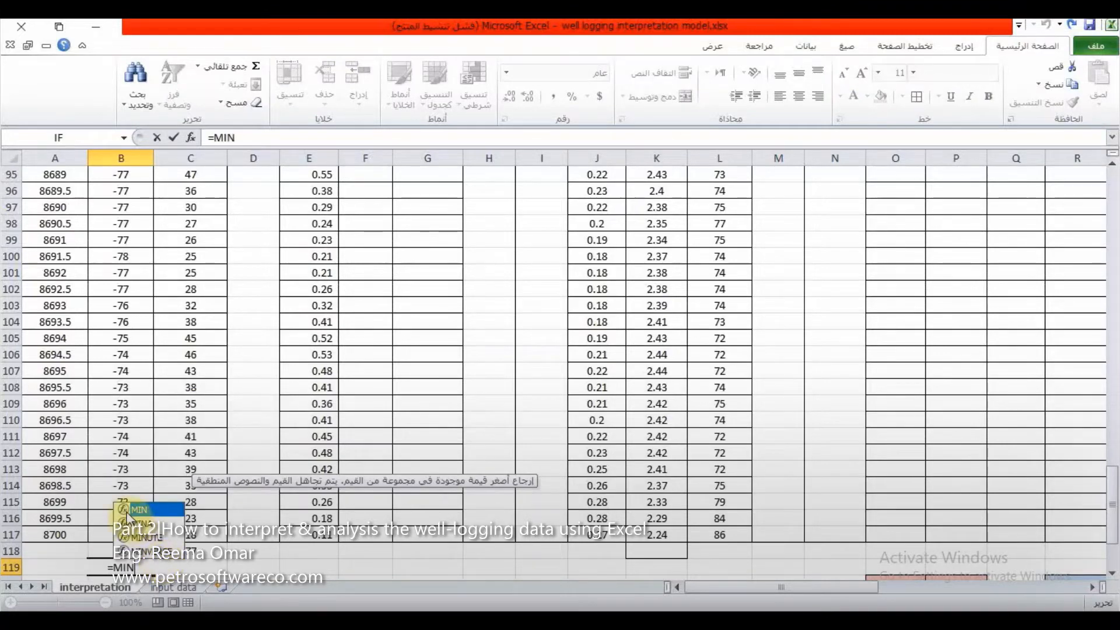
pyautogui.write('(')
pyautogui.moveTo(124, 534); pyautogui.dragTo(131, 232)
pyautogui.press('Return')
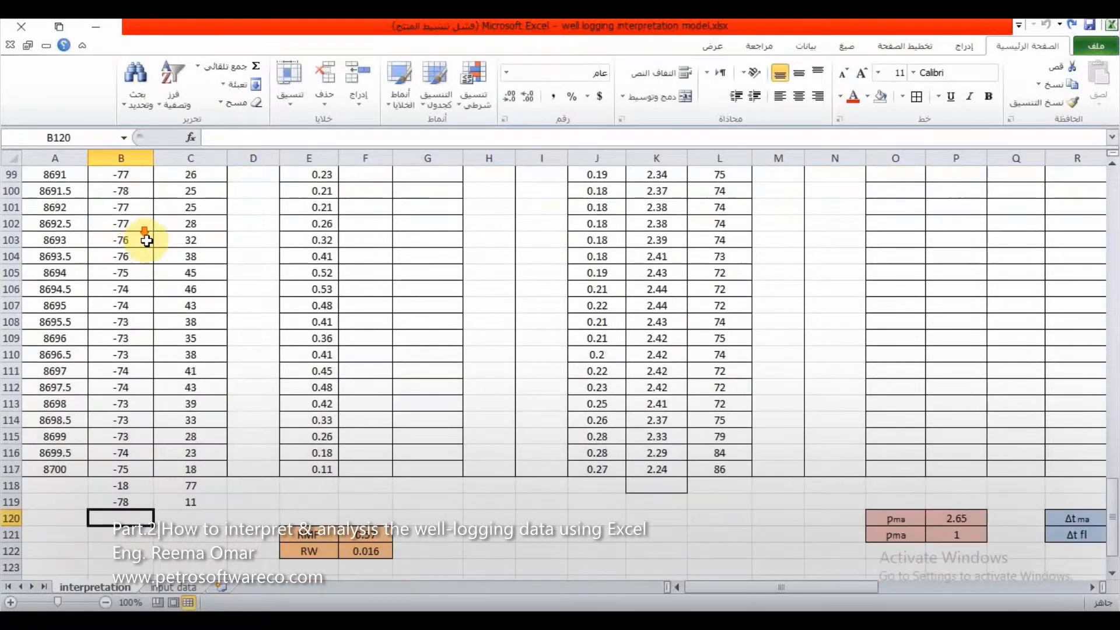
# Step: Check the SP shale volume equation on the input data sheet and return to the interpretation sheet
pyautogui.scroll(4, 330, 345)
pyautogui.scroll(20, 329, 345)
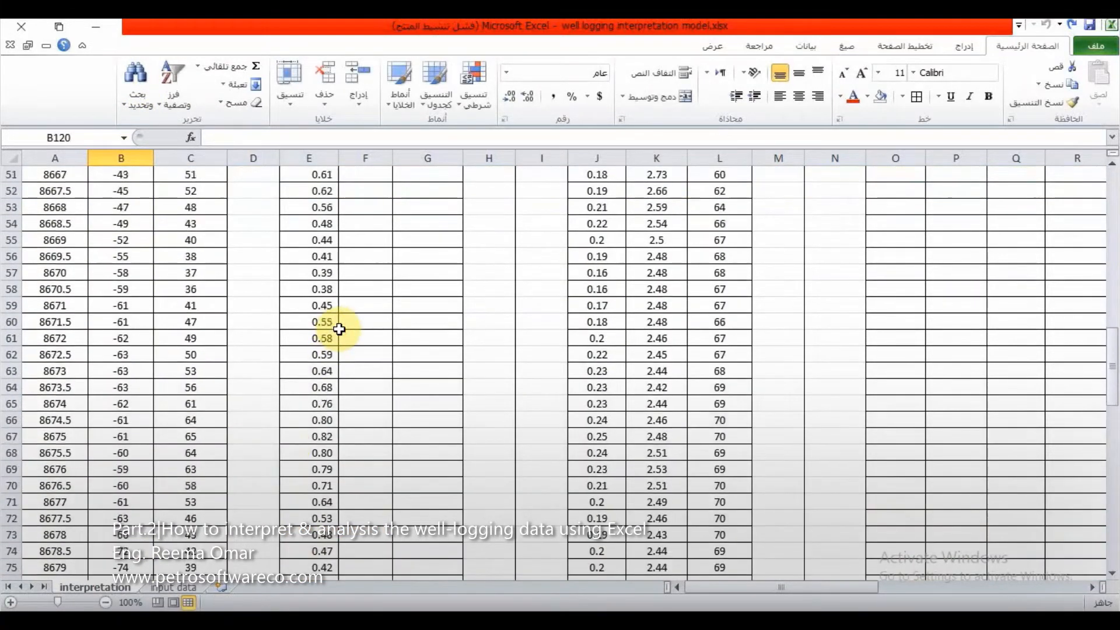
pyautogui.scroll(3, 350, 324)
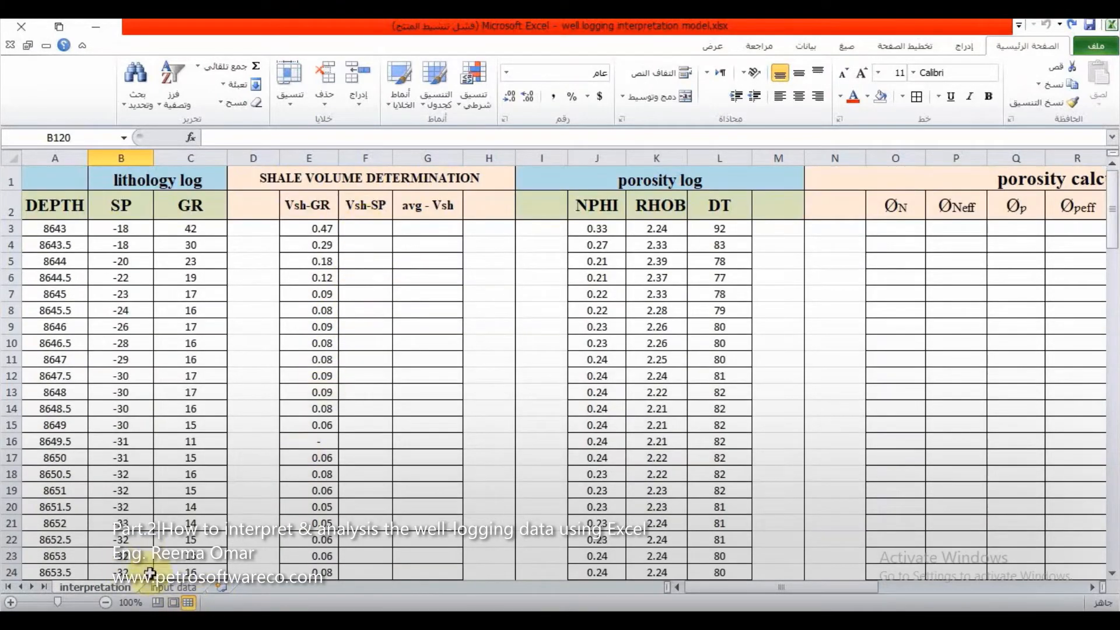
pyautogui.click(174, 587)
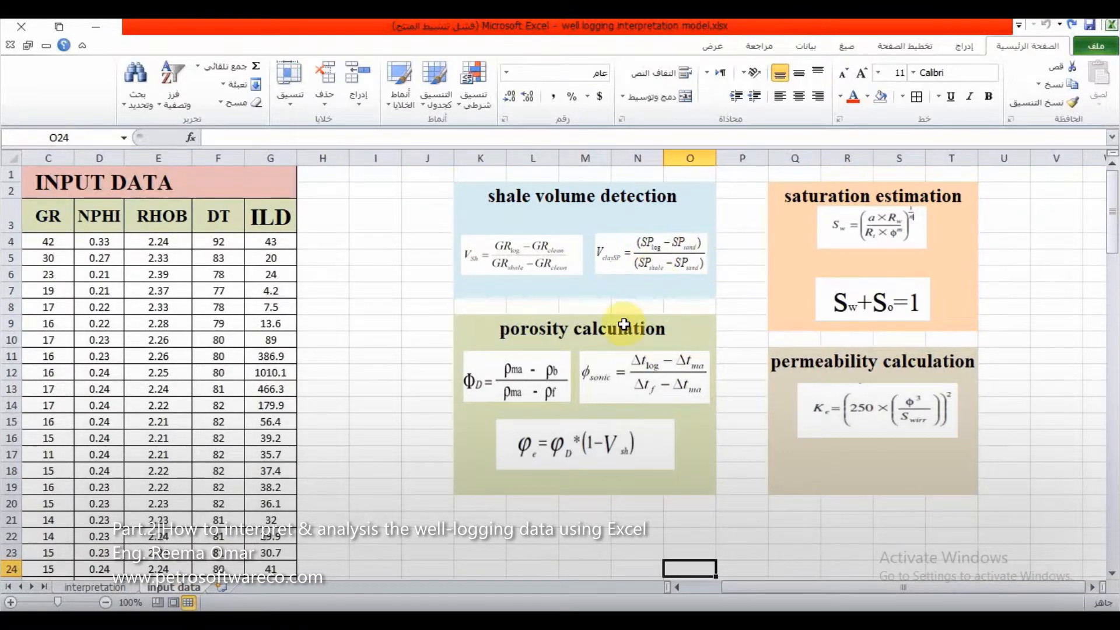
pyautogui.click(127, 589)
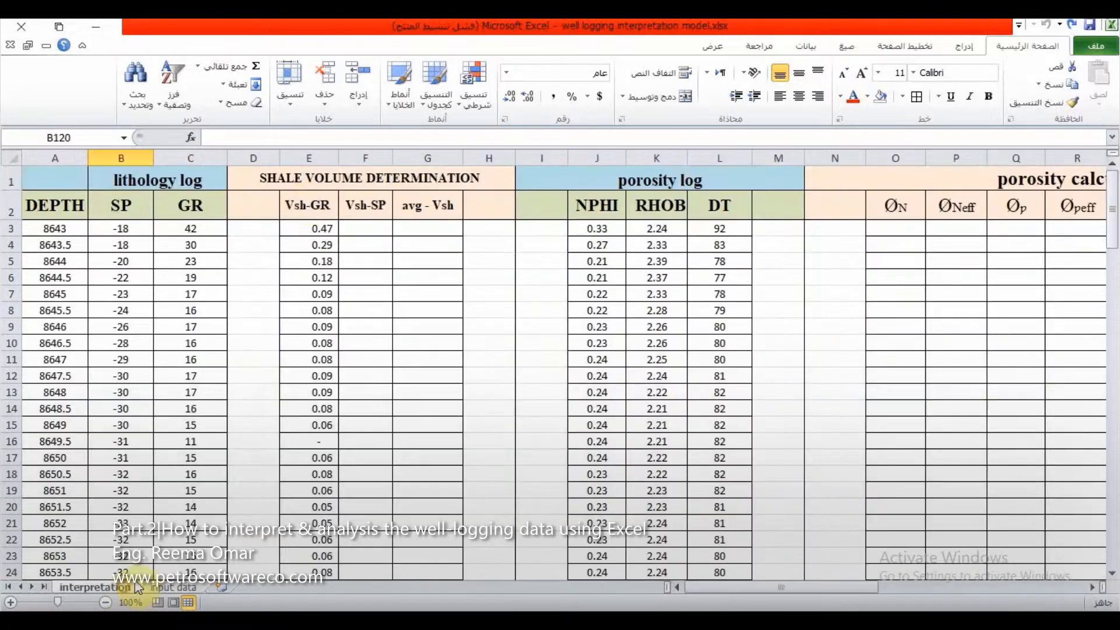
# Step: Build the Vsh-SP formula =(B3-B119)/(B118-B119) in cell F3
pyautogui.doubleClick(376, 230)
pyautogui.write('=')
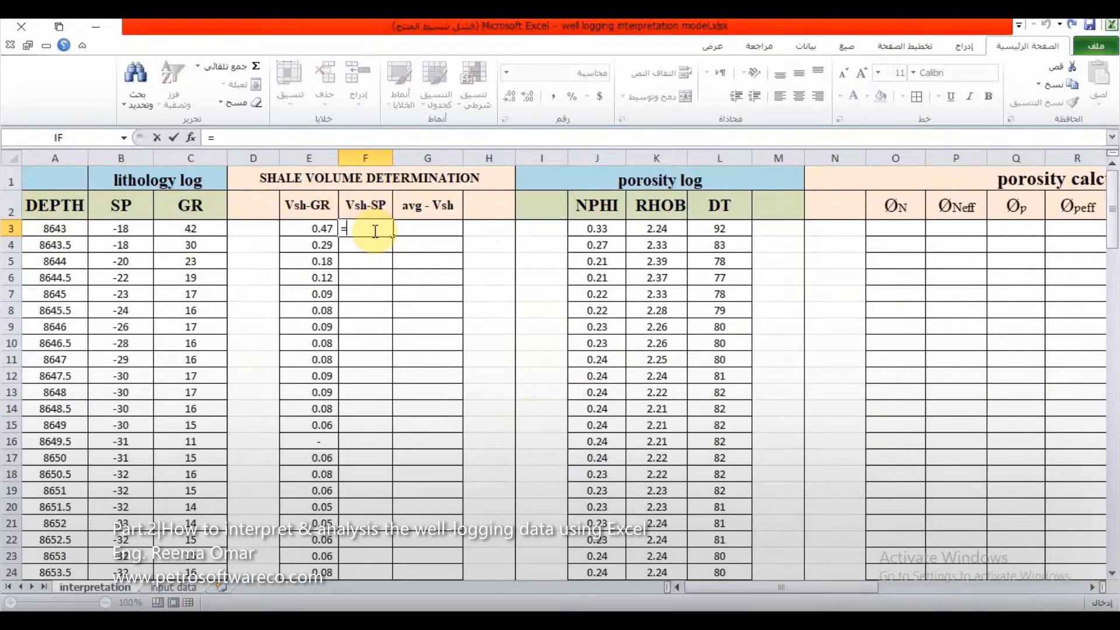
pyautogui.write('(')
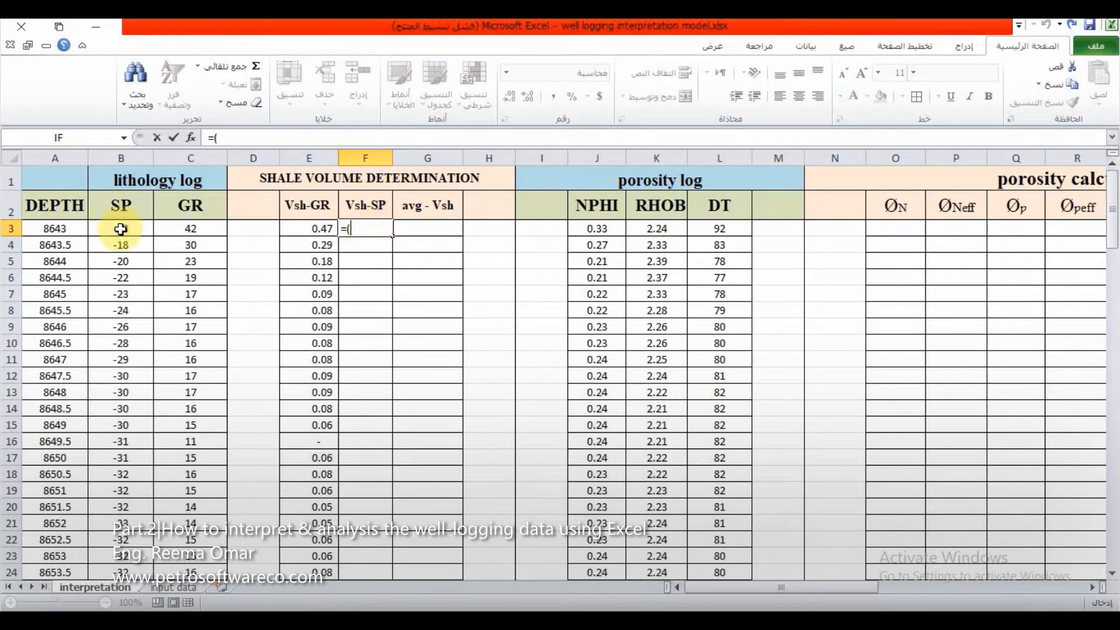
pyautogui.click(128, 232)
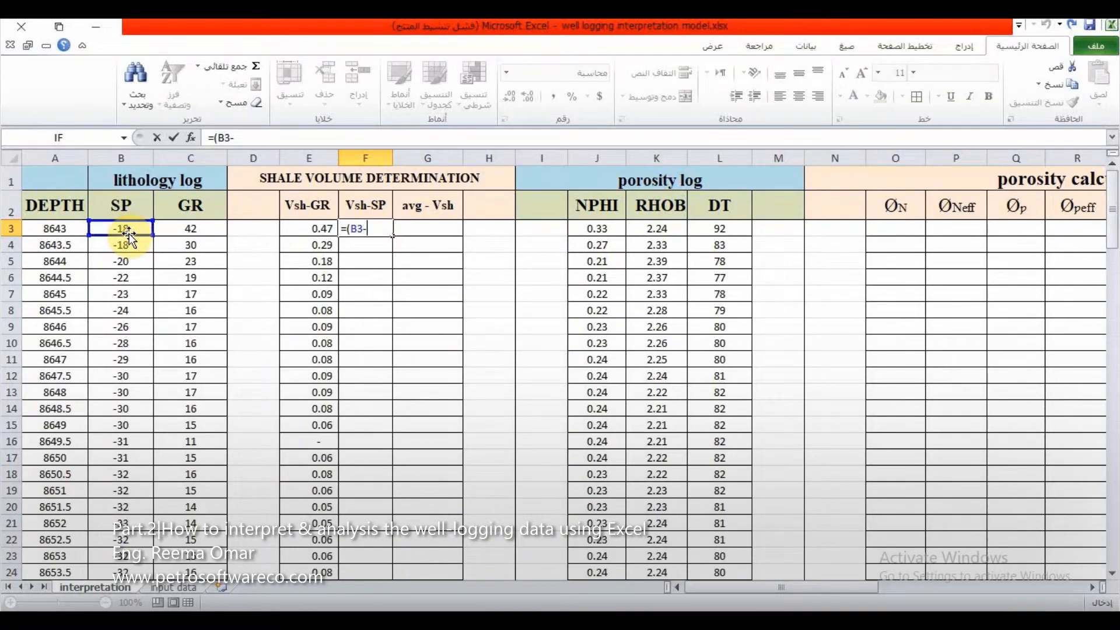
pyautogui.write('-')
pyautogui.scroll(-15, 125, 286)
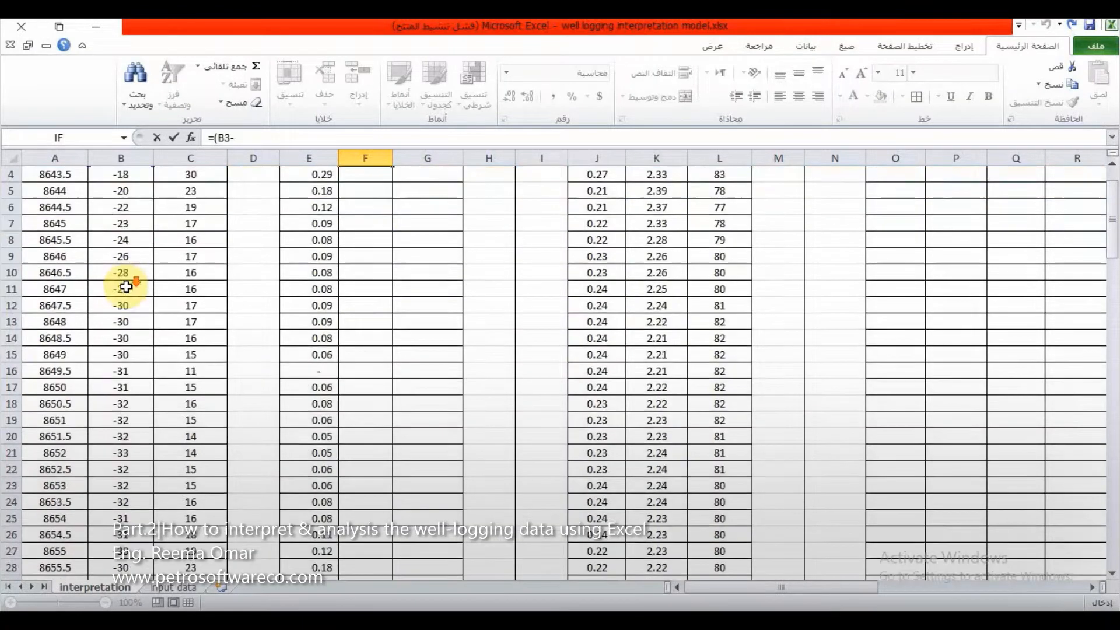
pyautogui.scroll(-19, 126, 287)
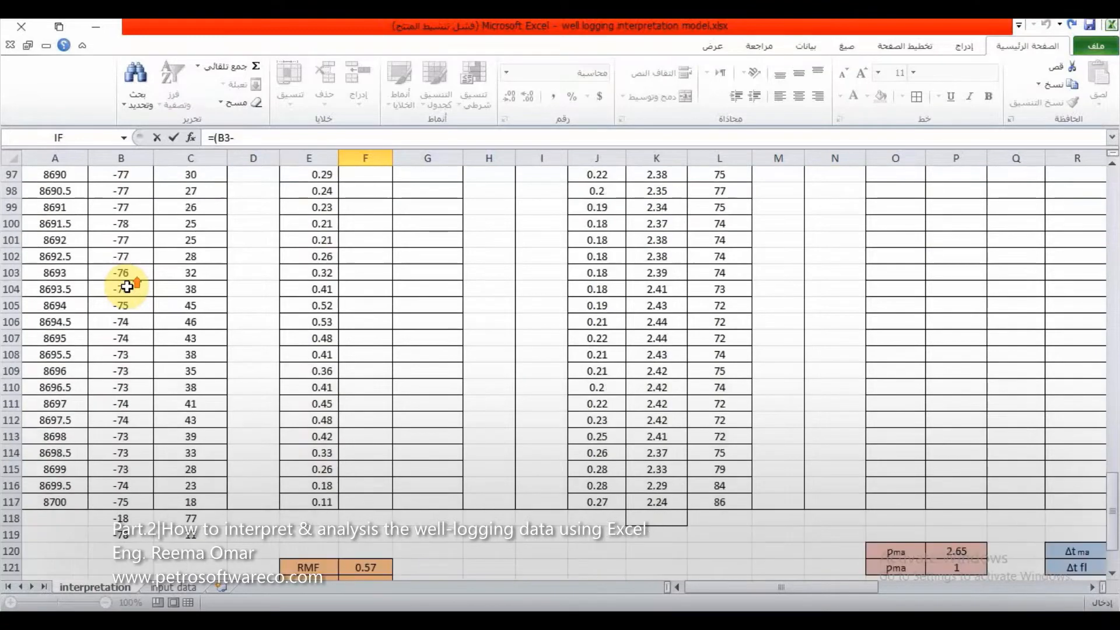
pyautogui.click(122, 436)
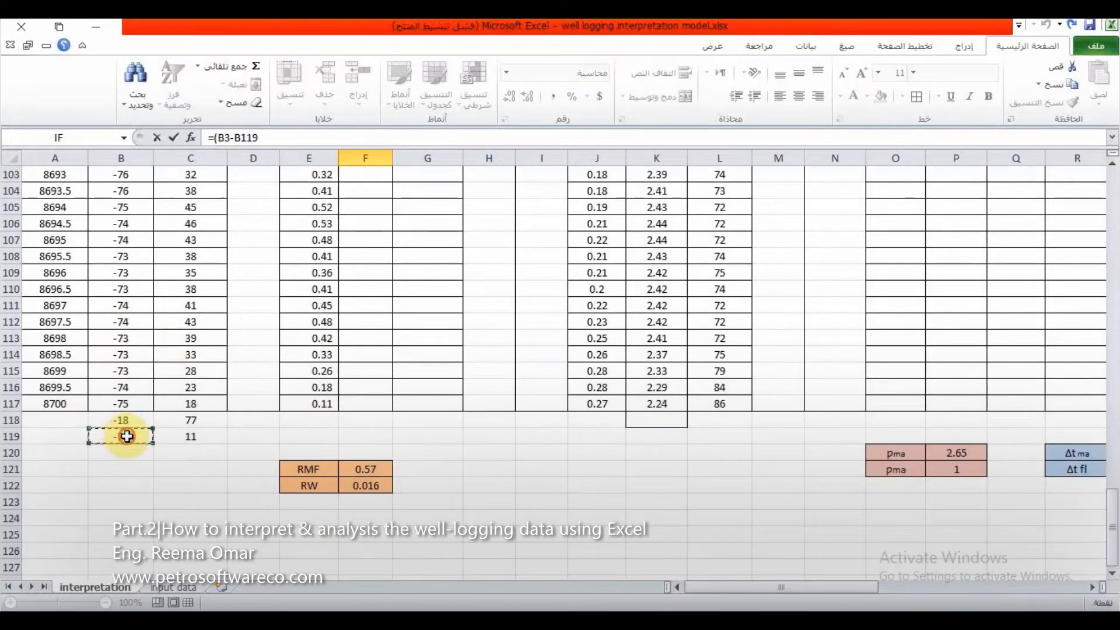
pyautogui.click(293, 137)
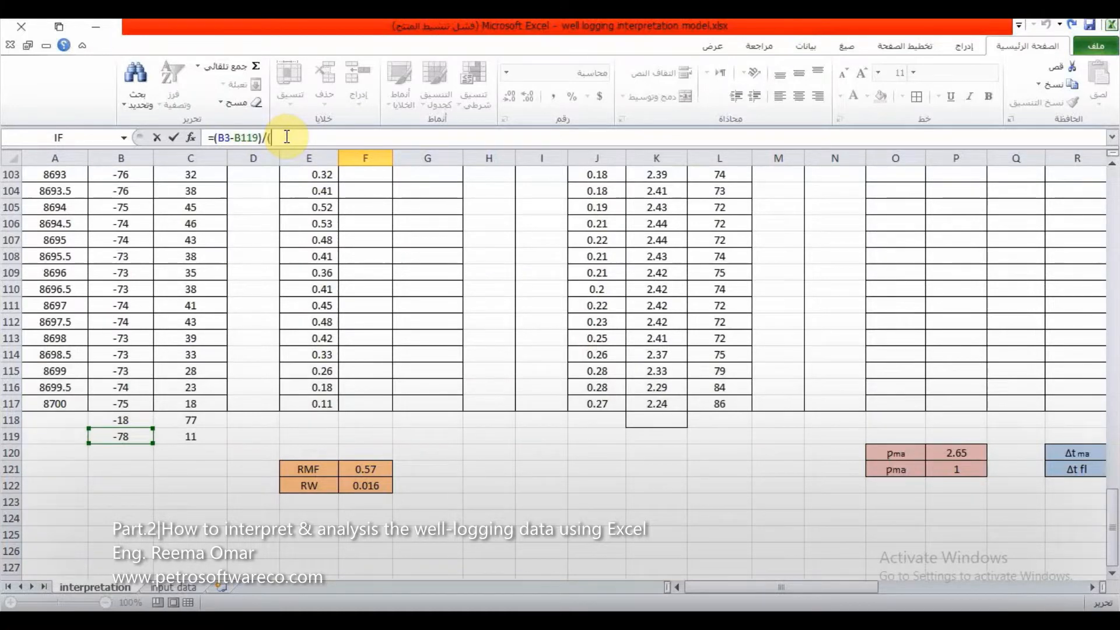
pyautogui.click(127, 421)
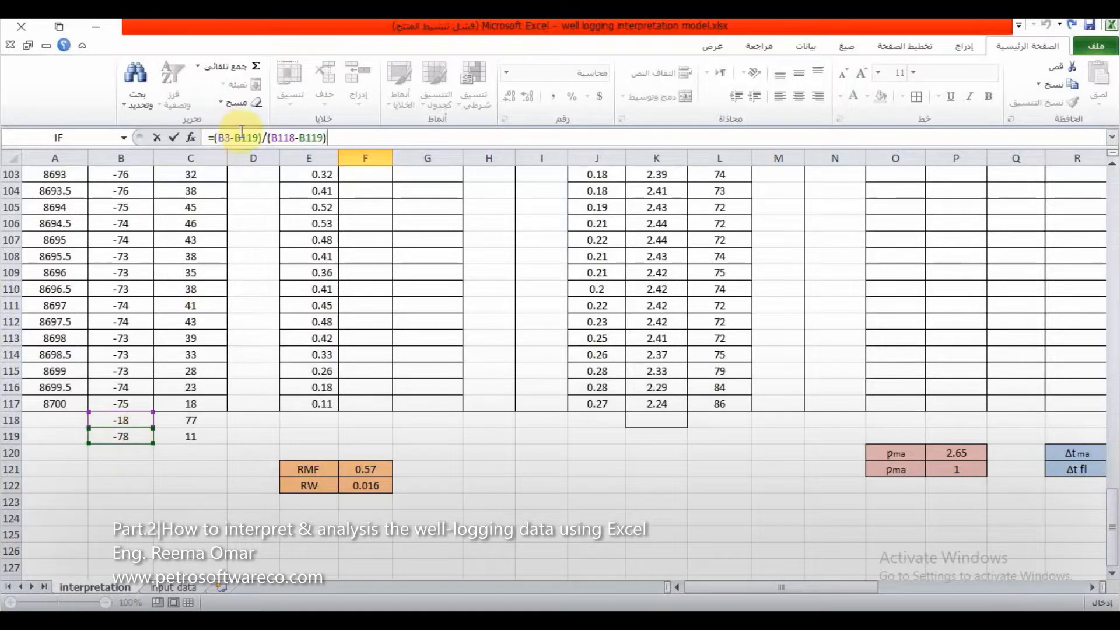
# Step: Make the B118 and B119 references in the Vsh-SP formula absolute, giving =(B3-$B$119)/($B$118-$B$119), and commit it
pyautogui.write('(B3-')
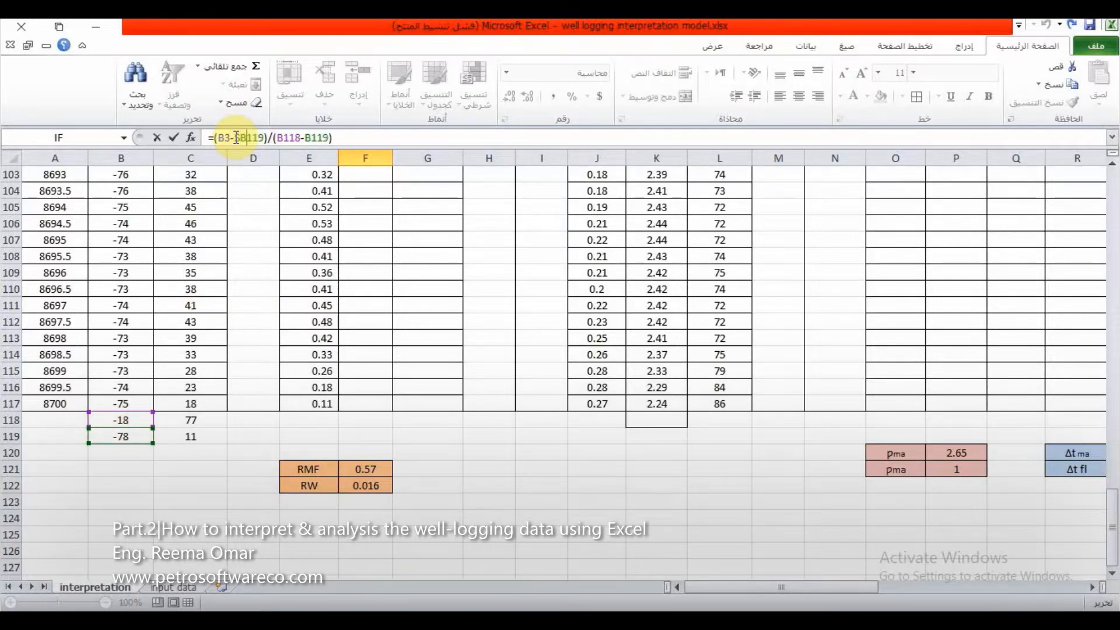
pyautogui.write('$B$')
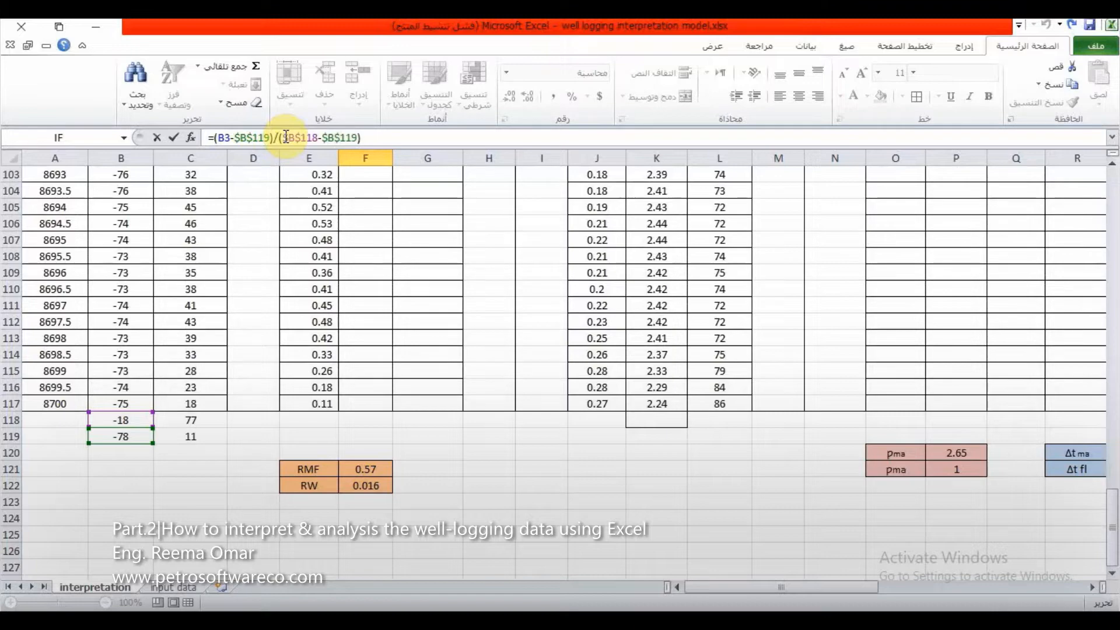
pyautogui.click(365, 137)
pyautogui.press('Return')
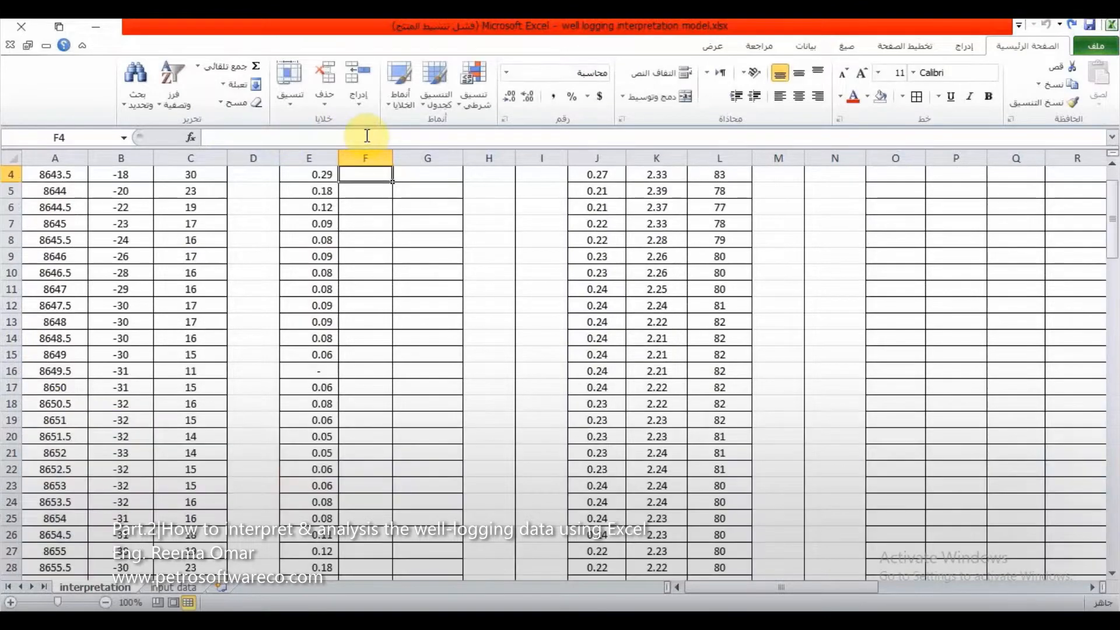
# Step: Fill the Vsh-SP formula from cell F3 down to the last depth row, 117
pyautogui.scroll(1, 385, 228)
pyautogui.click(379, 229)
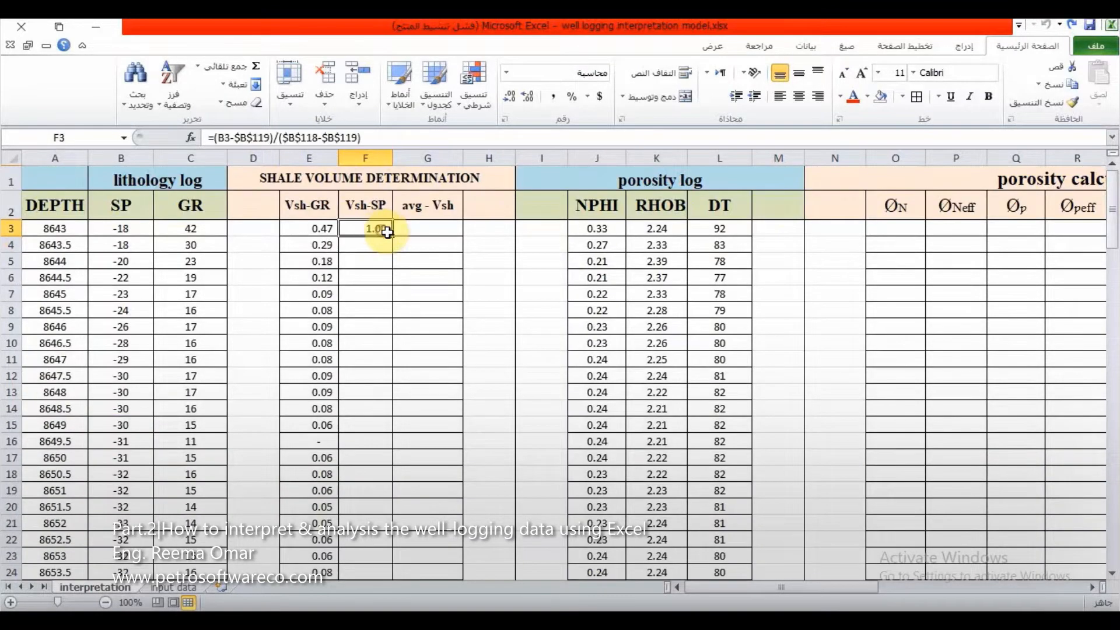
pyautogui.moveTo(391, 237); pyautogui.dragTo(375, 465)
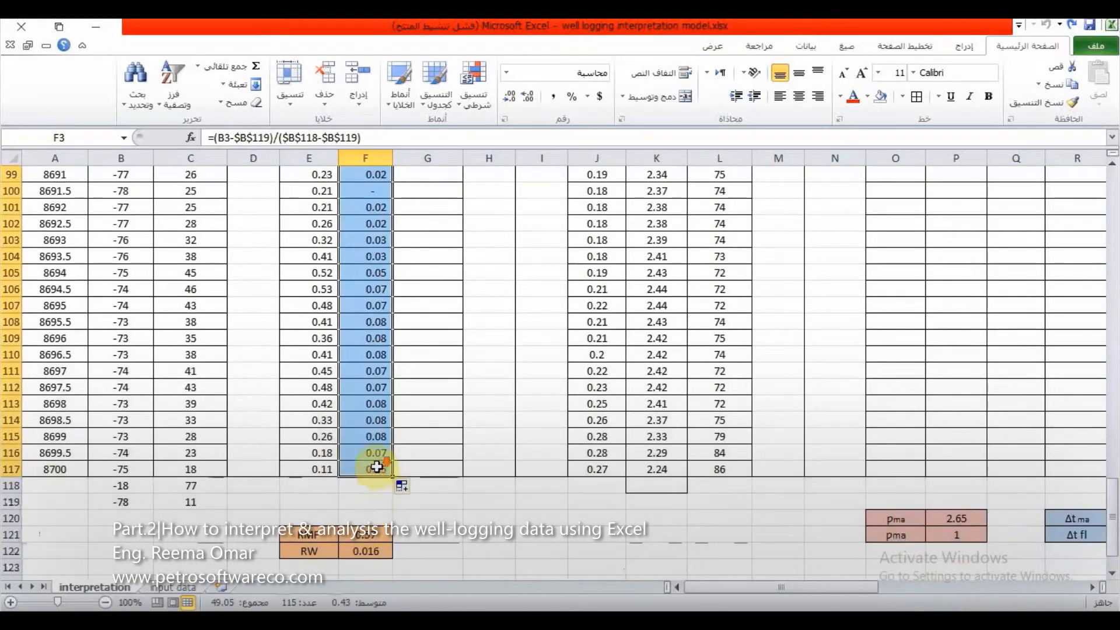
pyautogui.scroll(13, 375, 465)
pyautogui.scroll(20, 374, 339)
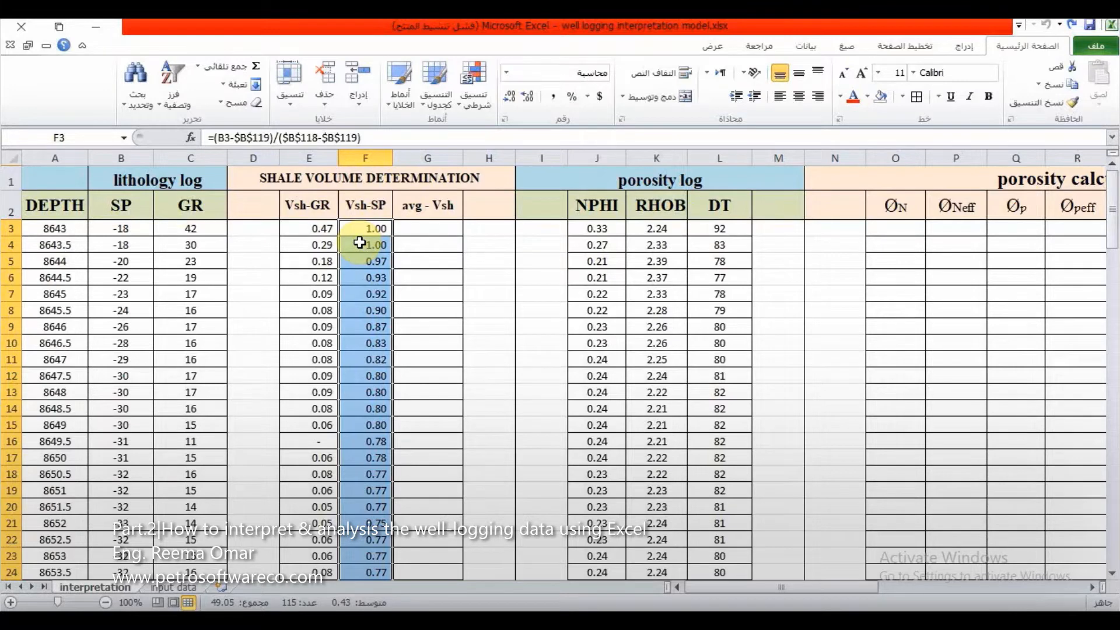
# Step: Enter an AVERAGE formula over E3:F3 in cell G3 of the avg - Vsh column
pyautogui.doubleClick(414, 227)
pyautogui.write('=')
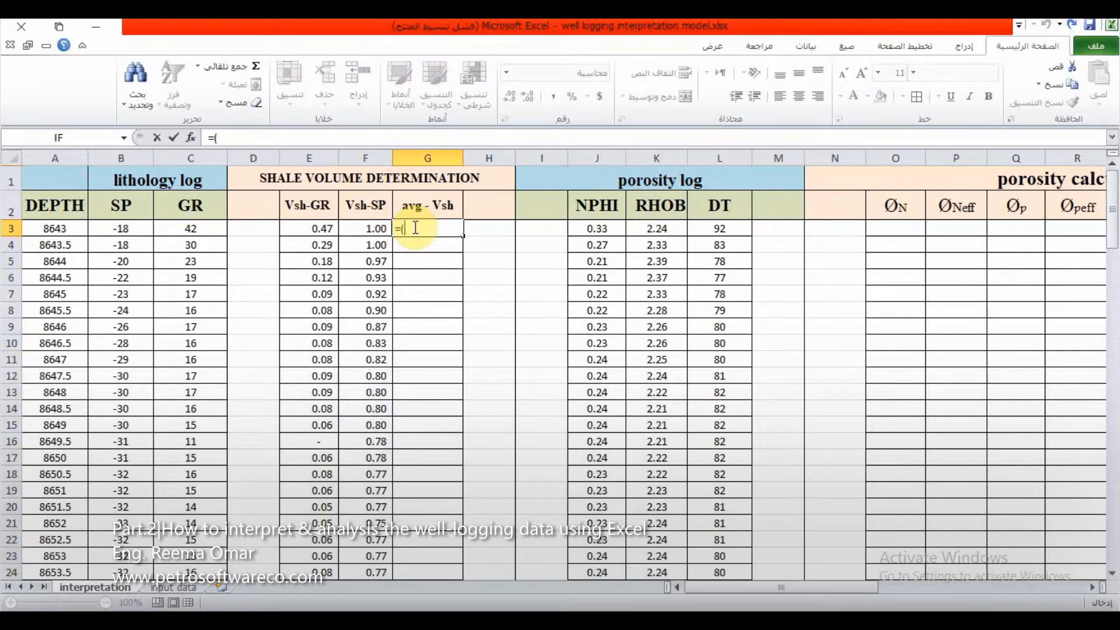
pyautogui.write('AV')
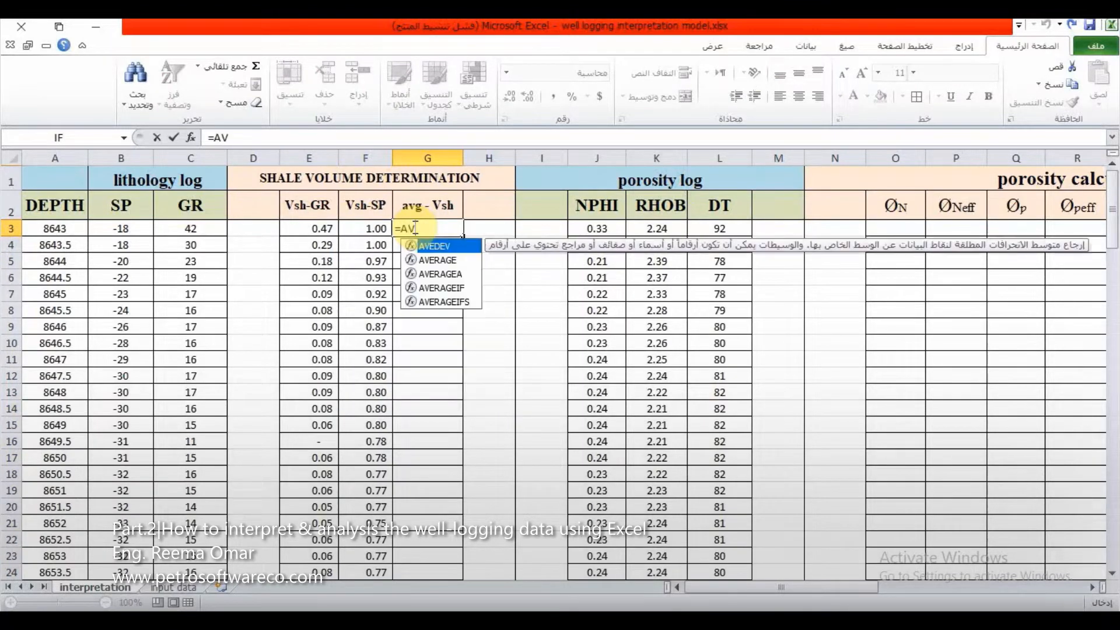
pyautogui.doubleClick(414, 260)
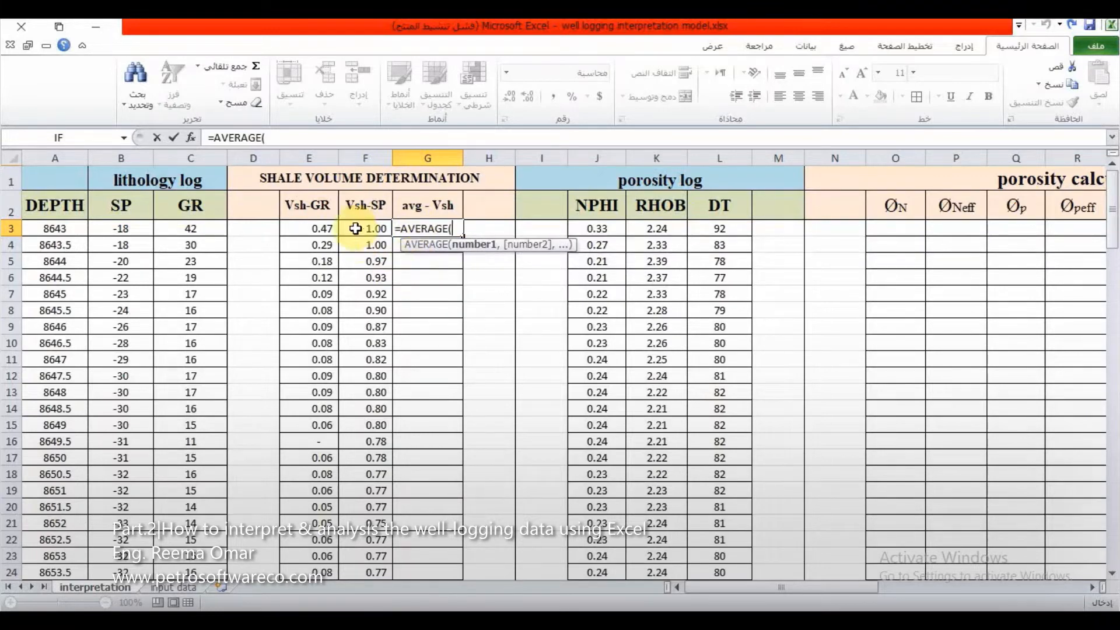
pyautogui.moveTo(295, 225); pyautogui.dragTo(366, 225)
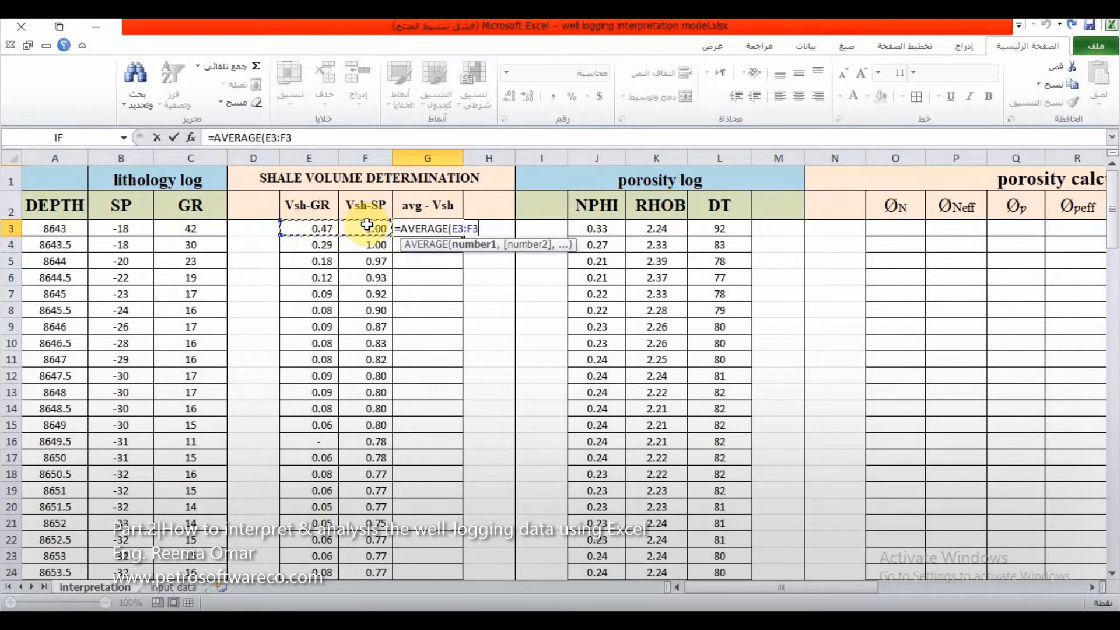
pyautogui.press('Return')
# Step: Fill the average shale volume formula from cell G3 down to the last depth row, 117
pyautogui.click(427, 229)
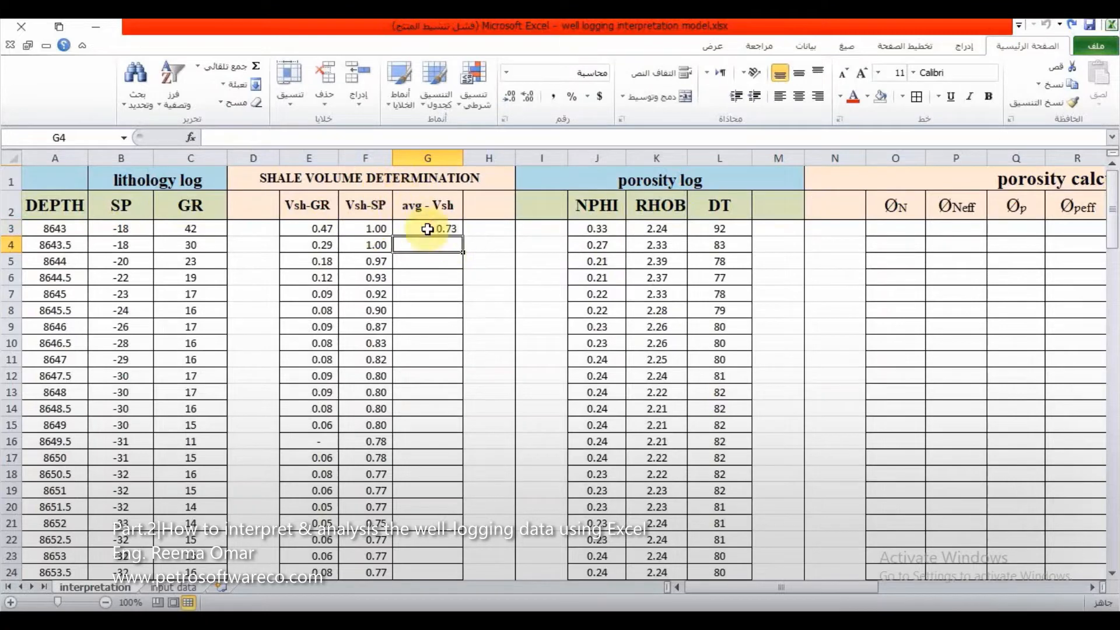
pyautogui.moveTo(464, 237); pyautogui.dragTo(450, 469)
pyautogui.scroll(20, 447, 436)
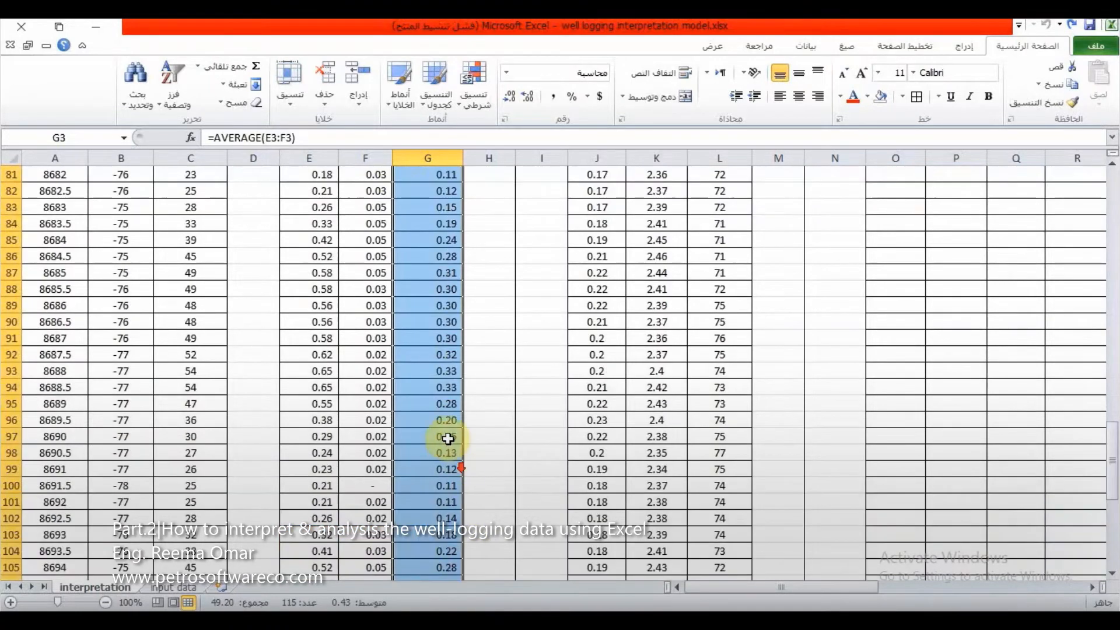
pyautogui.scroll(9, 447, 436)
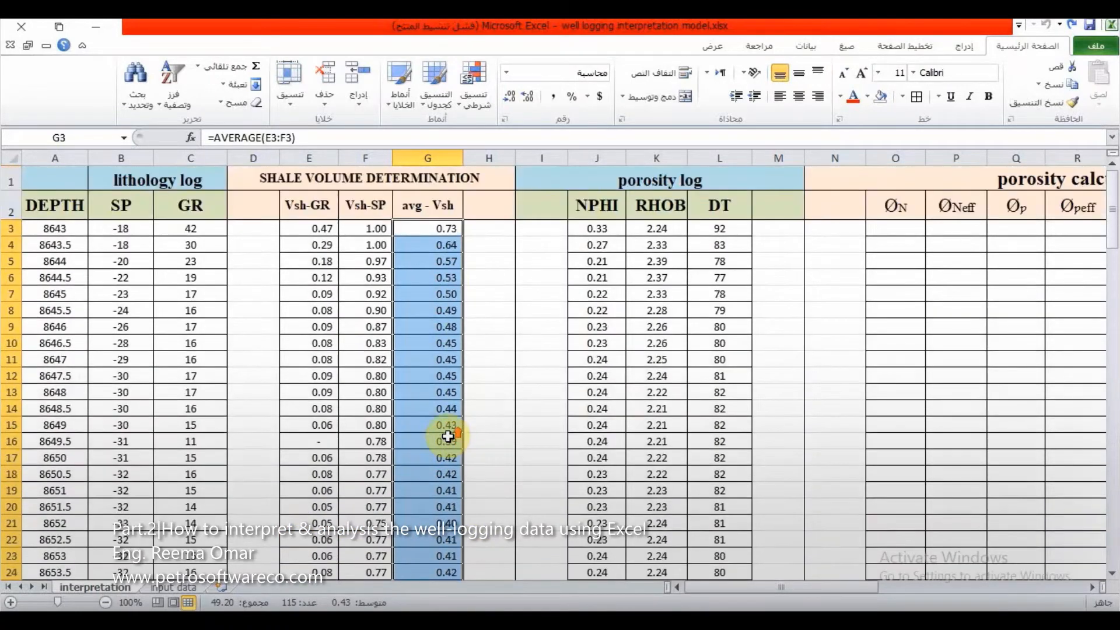
# Step: Examine the average shale volume values down the whole avg - Vsh column
pyautogui.scroll(-2, 416, 268)
pyautogui.scroll(2, 416, 268)
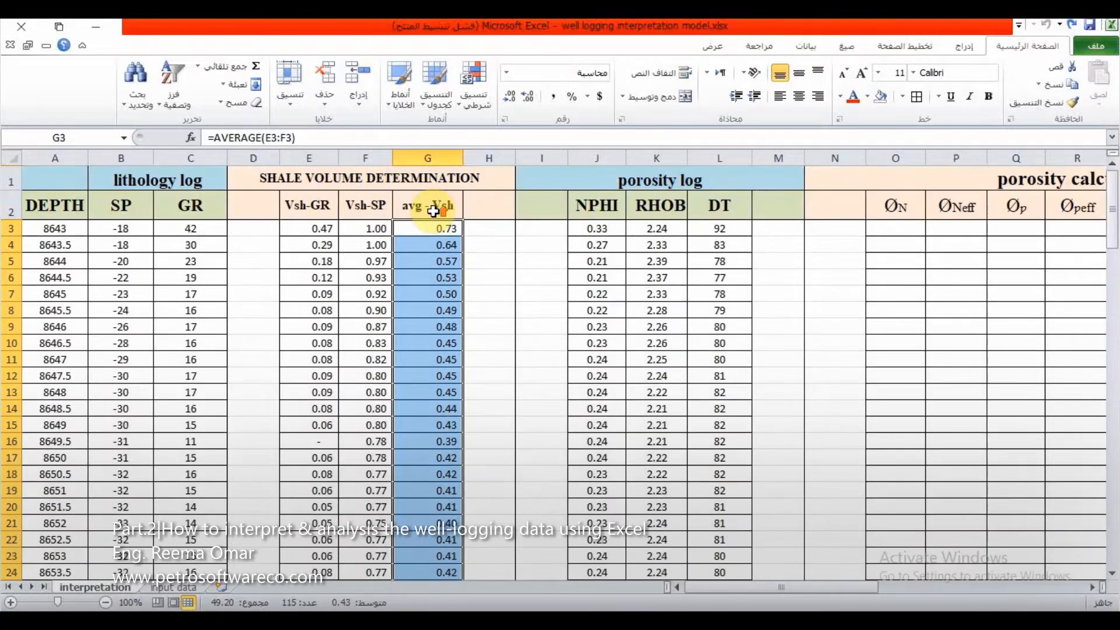
pyautogui.scroll(-3, 444, 232)
pyautogui.scroll(-11, 445, 232)
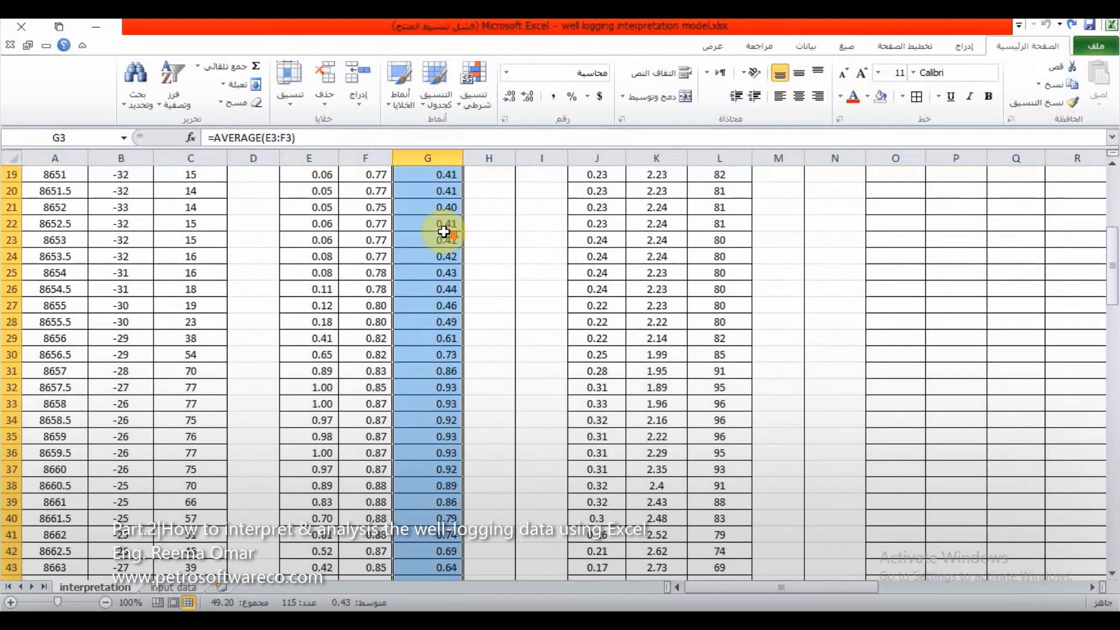
pyautogui.scroll(-7, 433, 293)
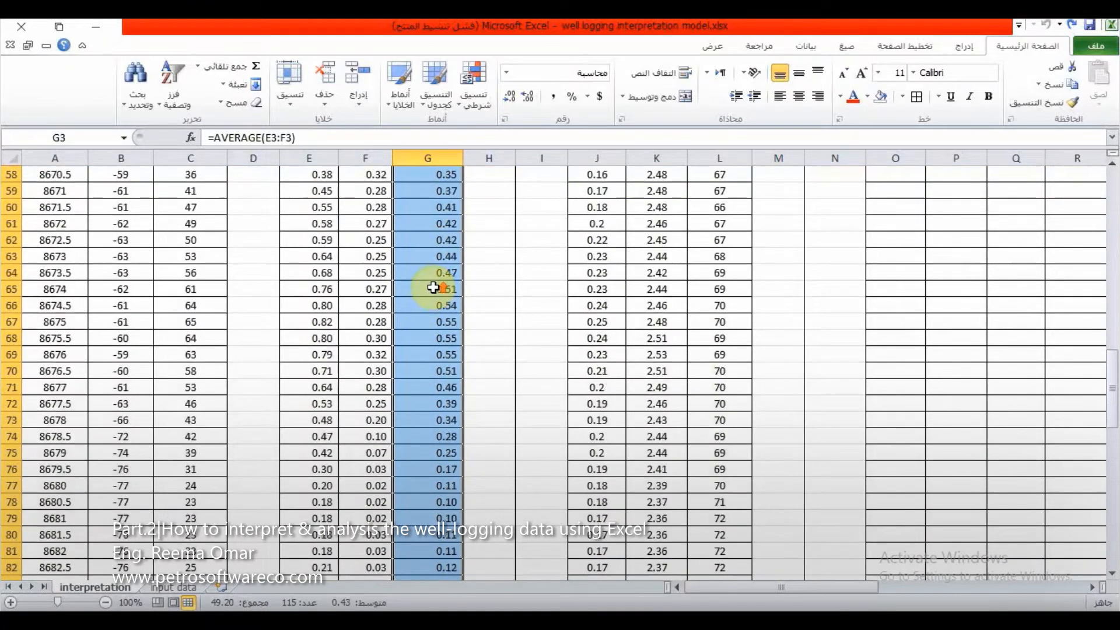
pyautogui.scroll(-7, 430, 369)
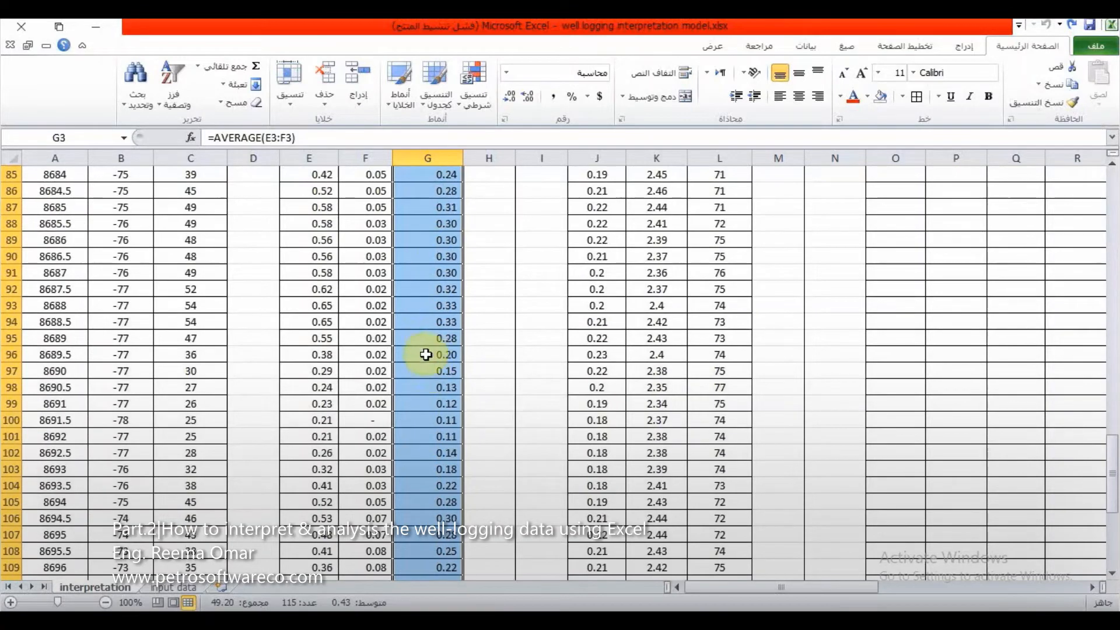
pyautogui.scroll(-3, 430, 368)
pyautogui.scroll(20, 425, 369)
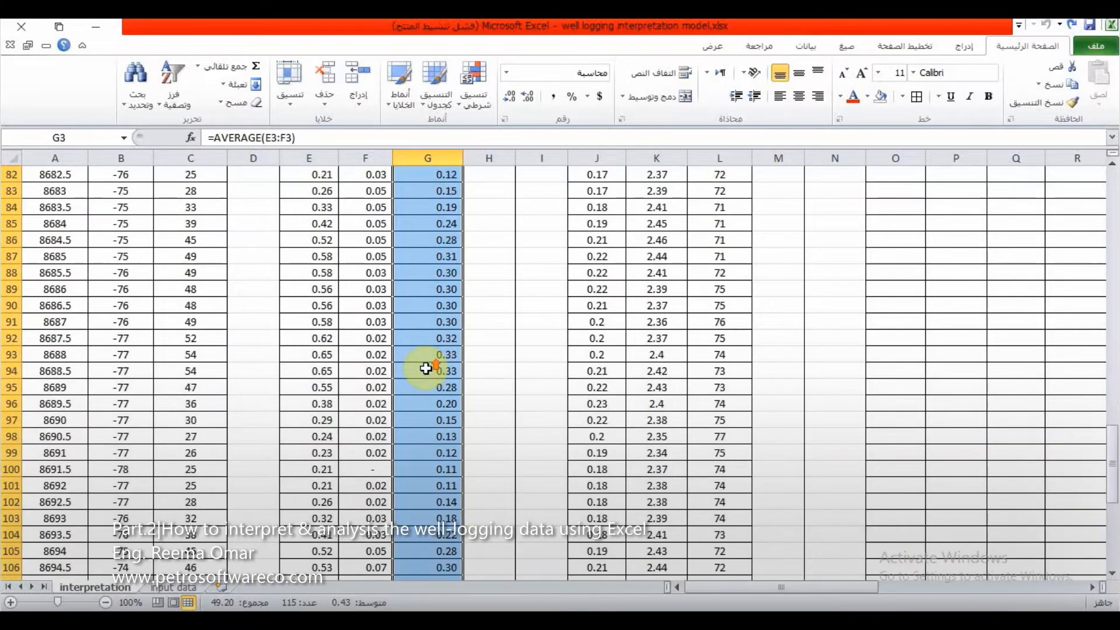
pyautogui.scroll(7, 430, 369)
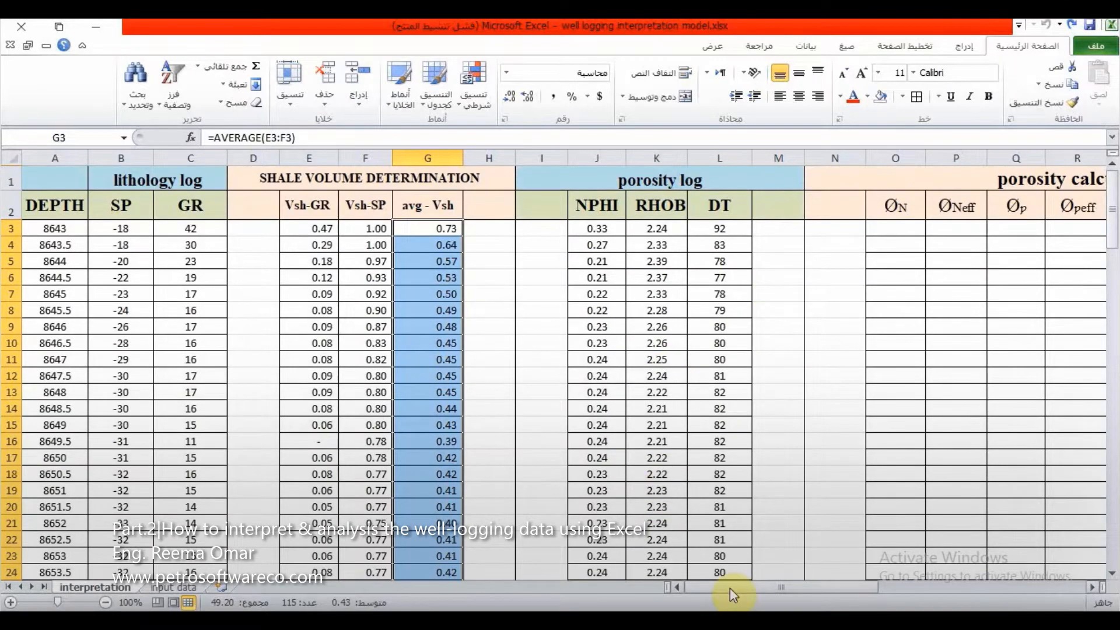
# Step: Enter a formula in cell O3 of the ØN column that references the NPHI value, =J3
pyautogui.moveTo(730, 587); pyautogui.dragTo(786, 587)
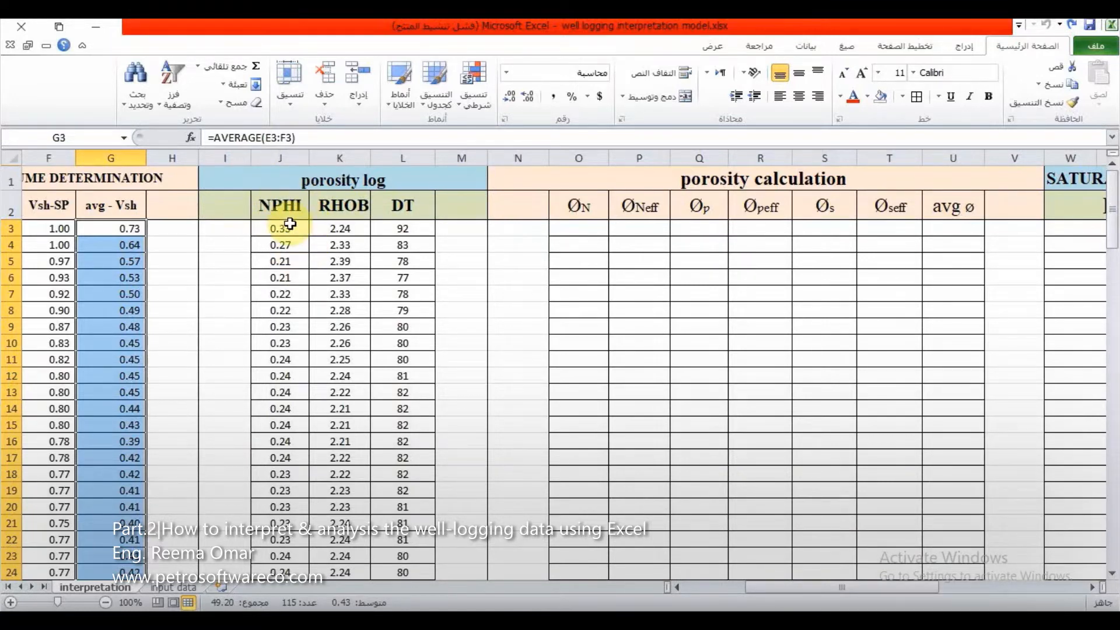
pyautogui.doubleClick(570, 228)
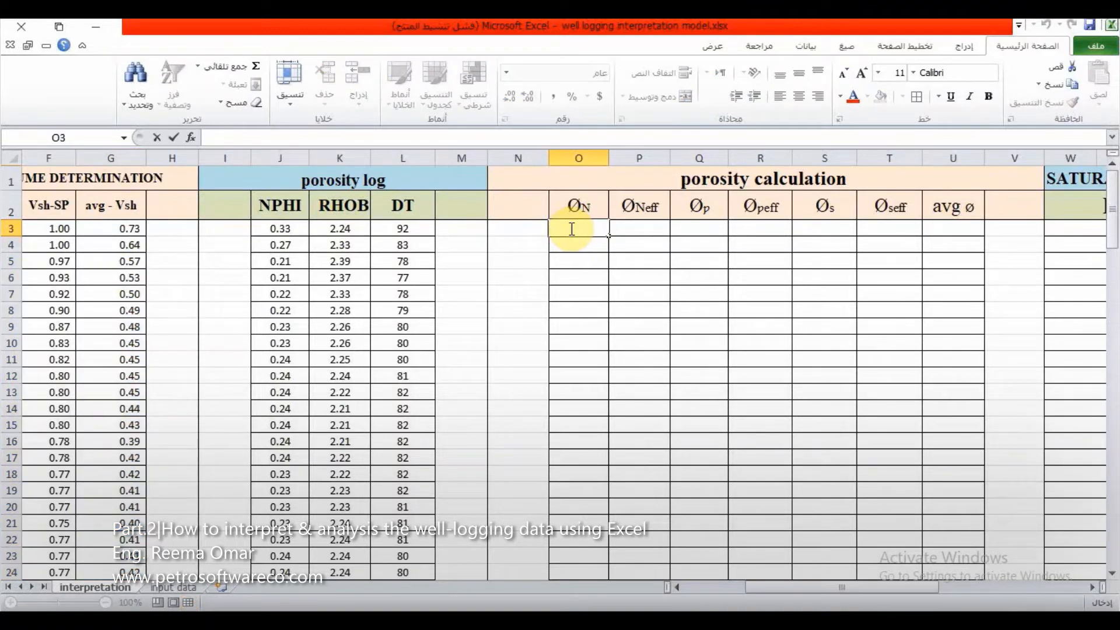
pyautogui.write('=')
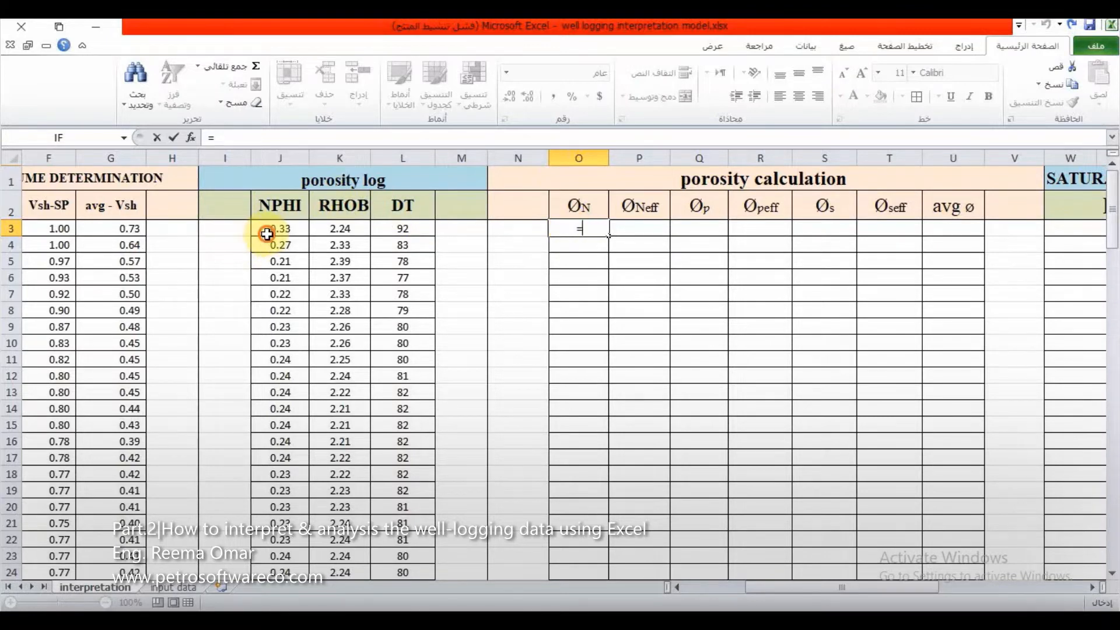
pyautogui.click(267, 231)
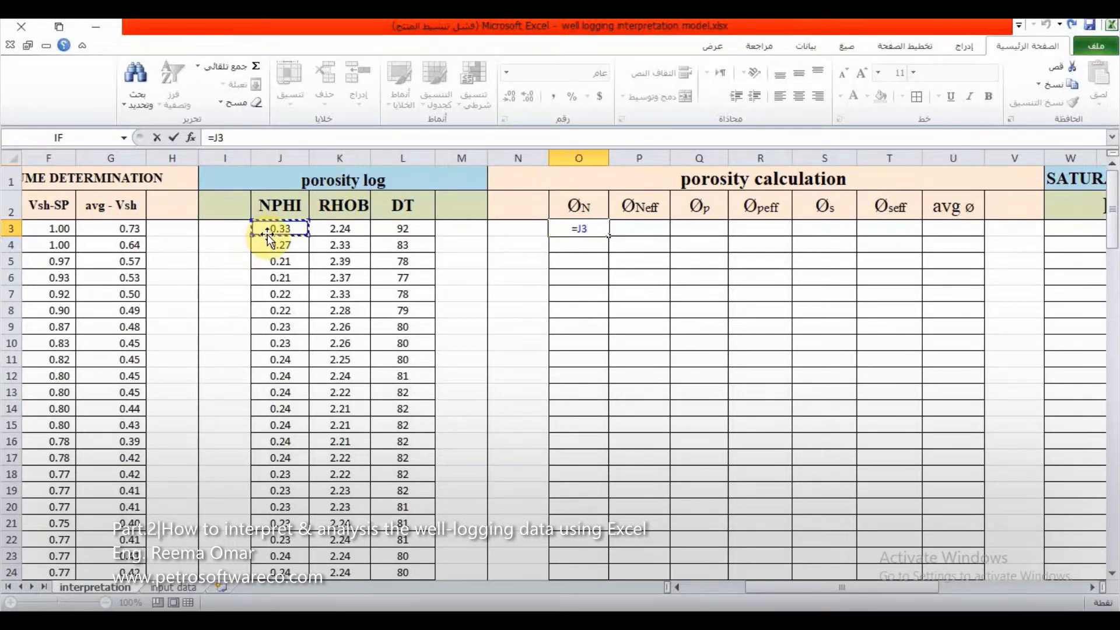
pyautogui.press('Return')
# Step: Fill the ØN formula from cell O3 down to the last depth row, 117
pyautogui.click(575, 227)
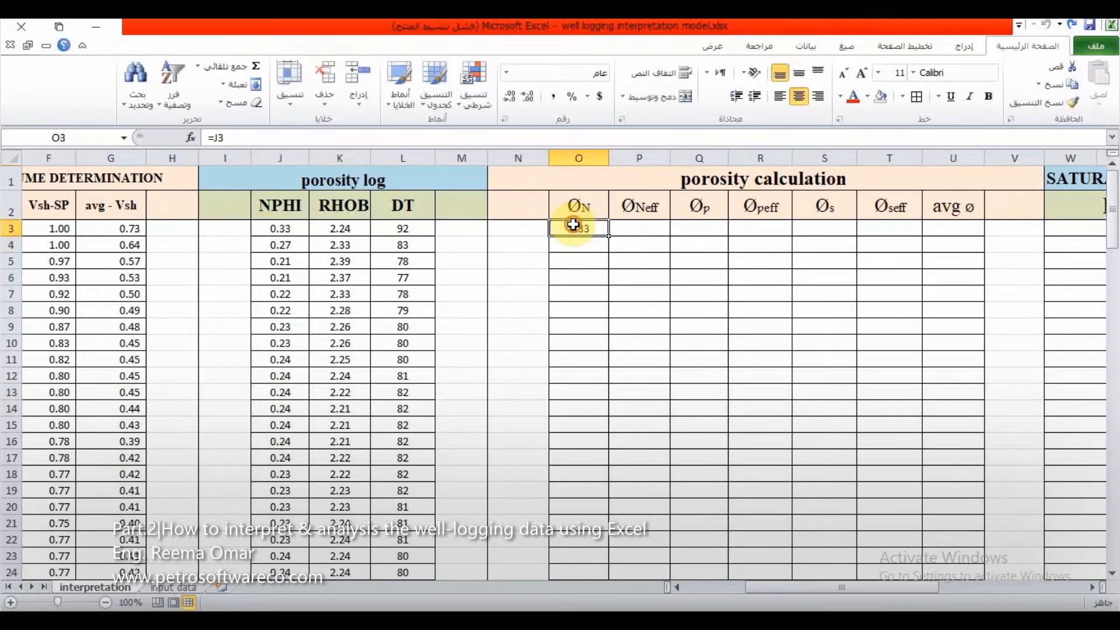
pyautogui.moveTo(608, 235); pyautogui.dragTo(609, 490)
pyautogui.scroll(17, 595, 397)
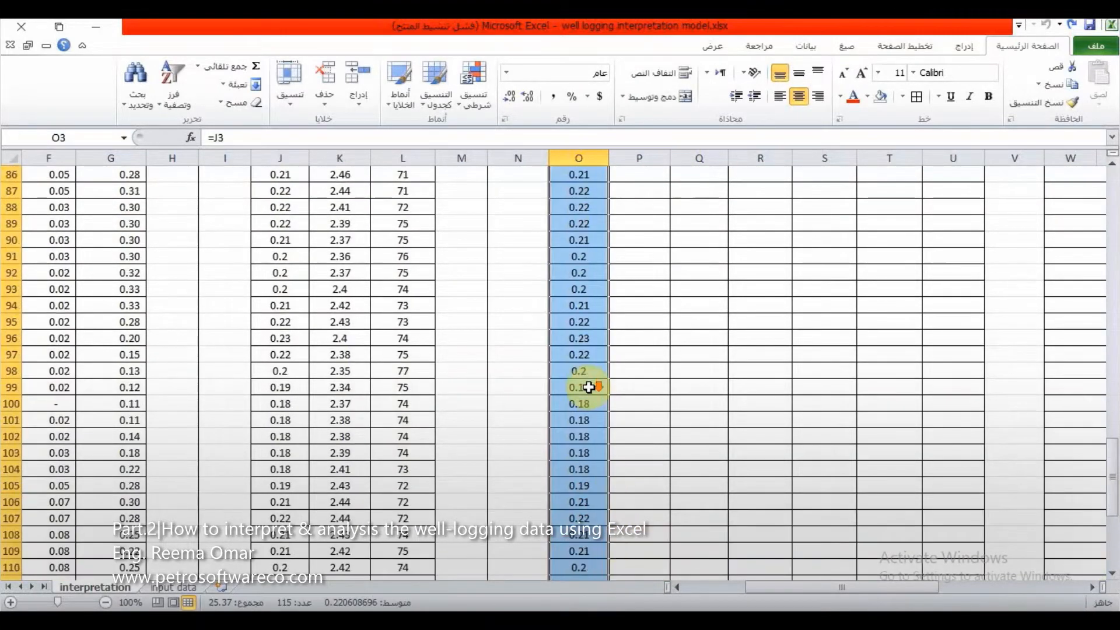
pyautogui.scroll(15, 598, 355)
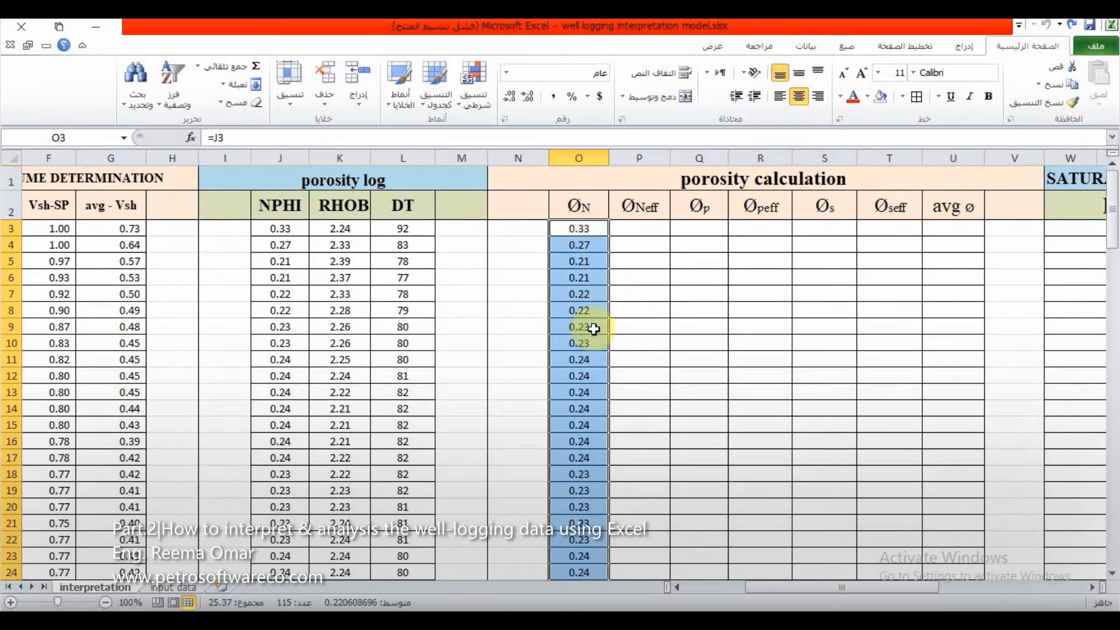
# Step: Consult the effective porosity equation on the input data sheet and return to the interpretation sheet
pyautogui.doubleClick(646, 227)
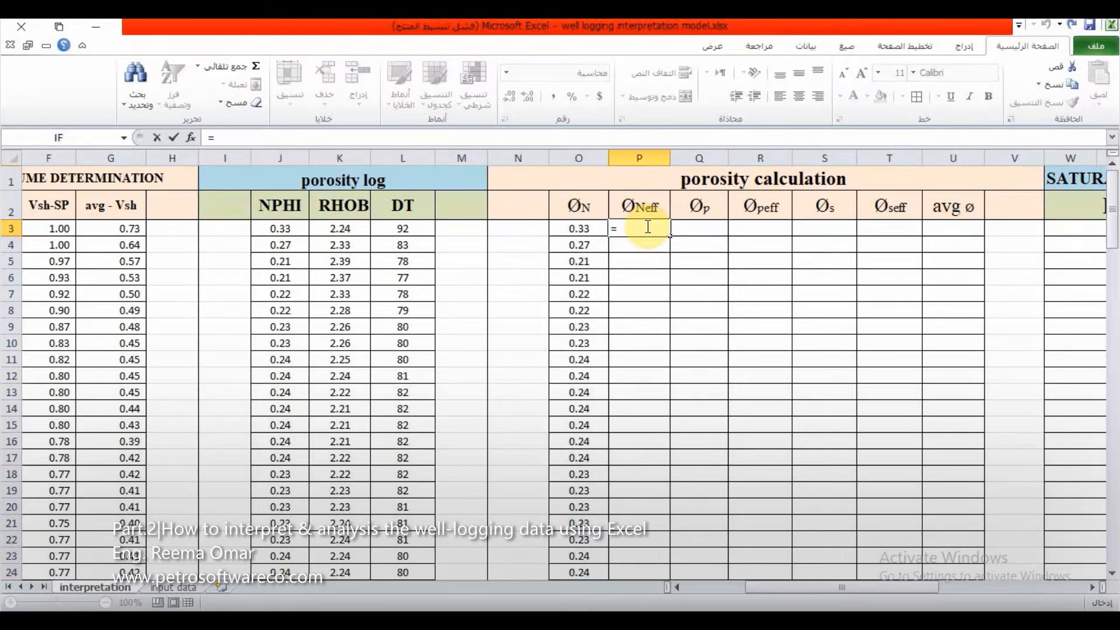
pyautogui.click(173, 588)
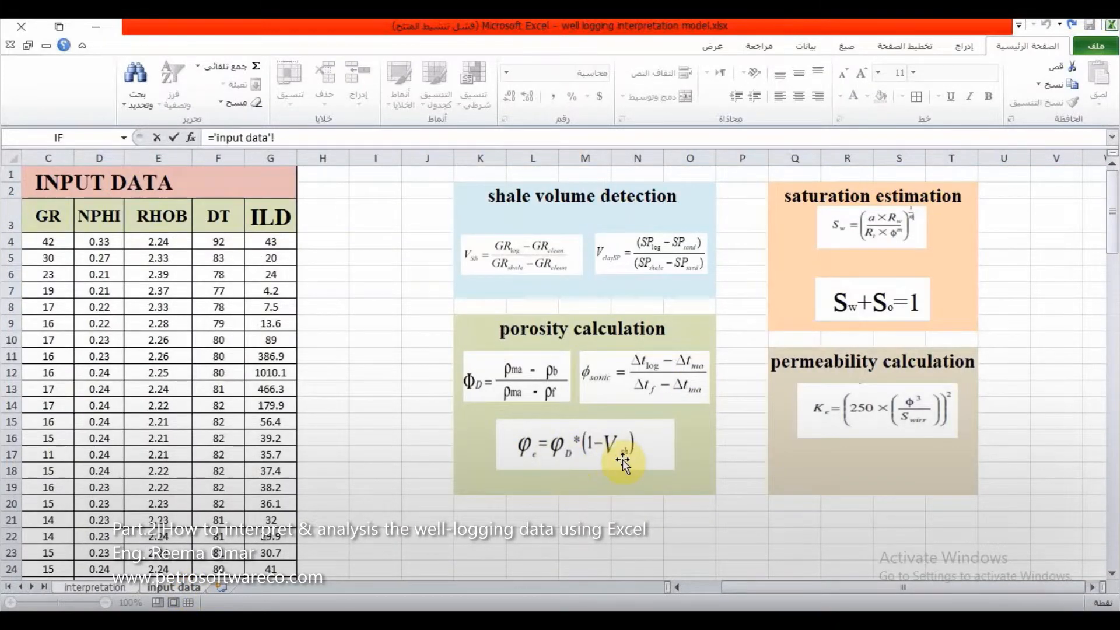
pyautogui.click(123, 588)
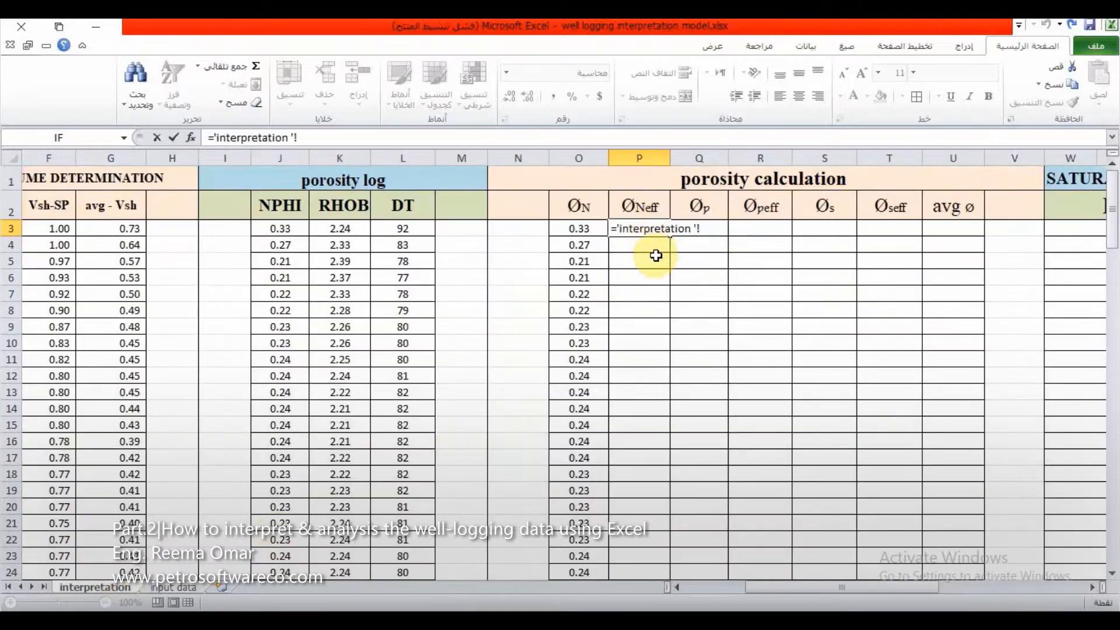
pyautogui.press('BackSpace')
pyautogui.press('BackSpace')
pyautogui.press('BackSpace')
pyautogui.press('BackSpace')
pyautogui.press('BackSpace')
pyautogui.press('BackSpace')
pyautogui.press('BackSpace')
pyautogui.press('BackSpace')
pyautogui.press('BackSpace')
pyautogui.press('BackSpace')
pyautogui.press('BackSpace')
pyautogui.press('BackSpace')
pyautogui.press('BackSpace')
pyautogui.press('BackSpace')
pyautogui.press('BackSpace')
pyautogui.press('BackSpace')
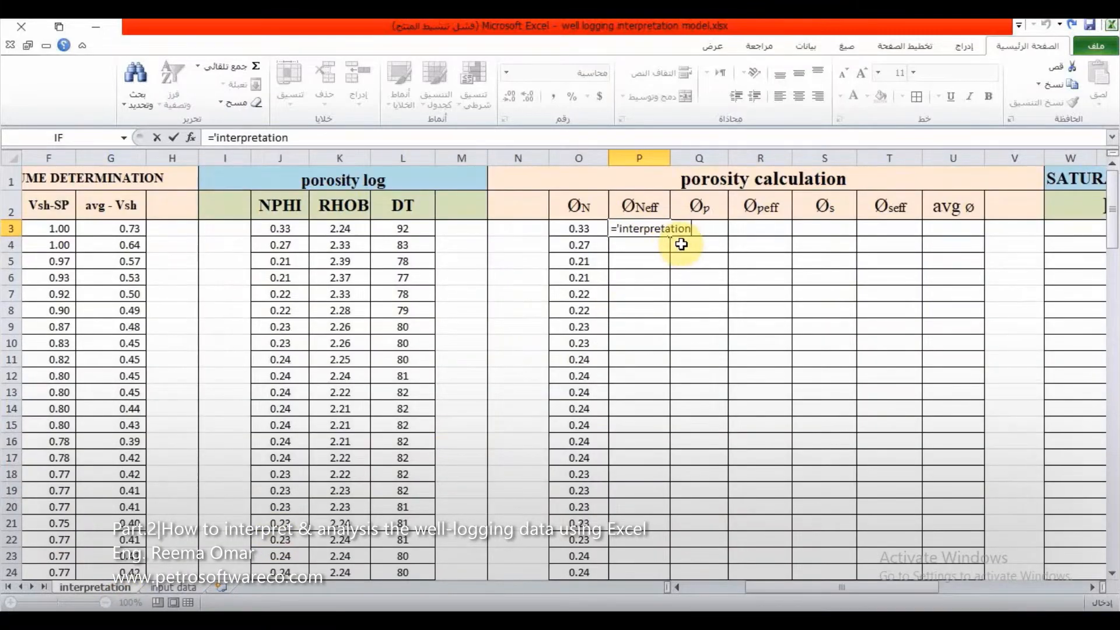
pyautogui.press('BackSpace')
pyautogui.press('BackSpace')
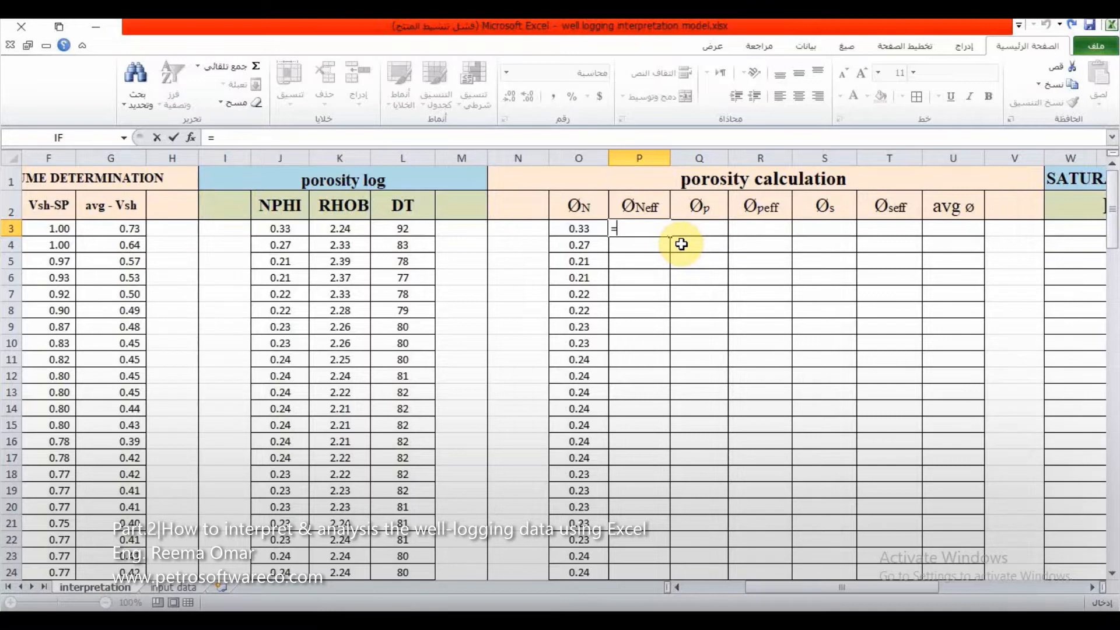
pyautogui.click(580, 230)
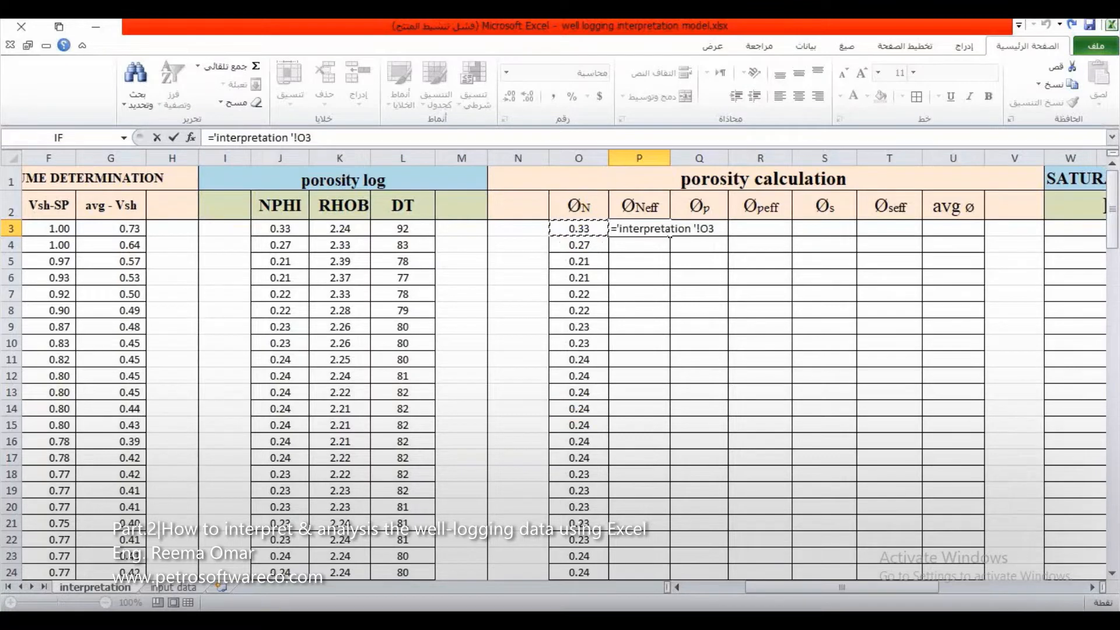
pyautogui.click(271, 620)
pyautogui.click(416, 200)
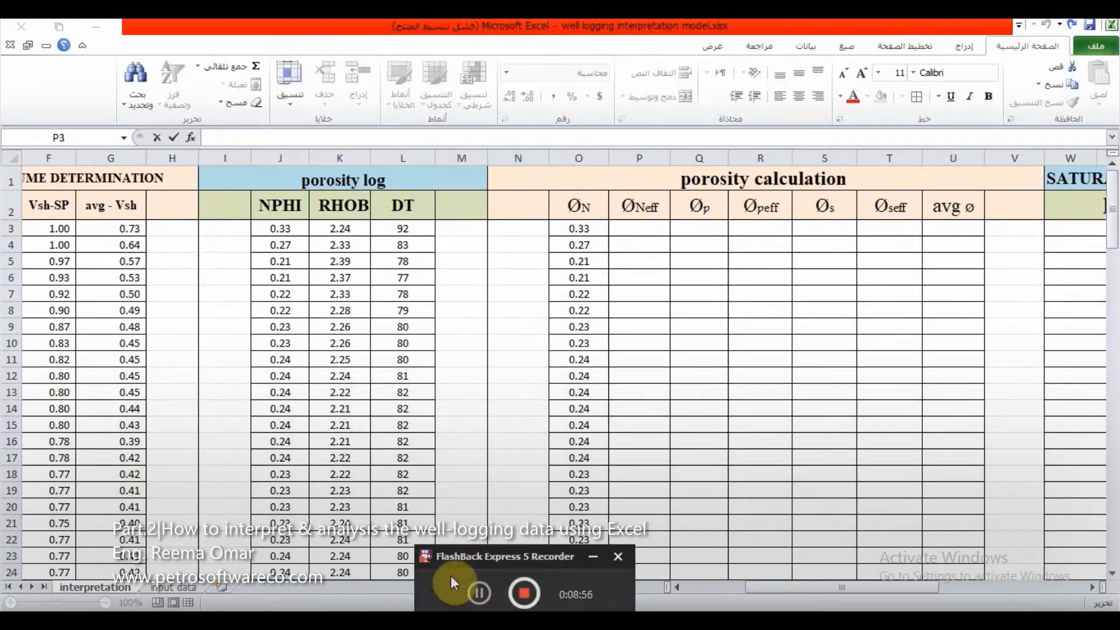
pyautogui.moveTo(453, 563); pyautogui.dragTo(465, 623)
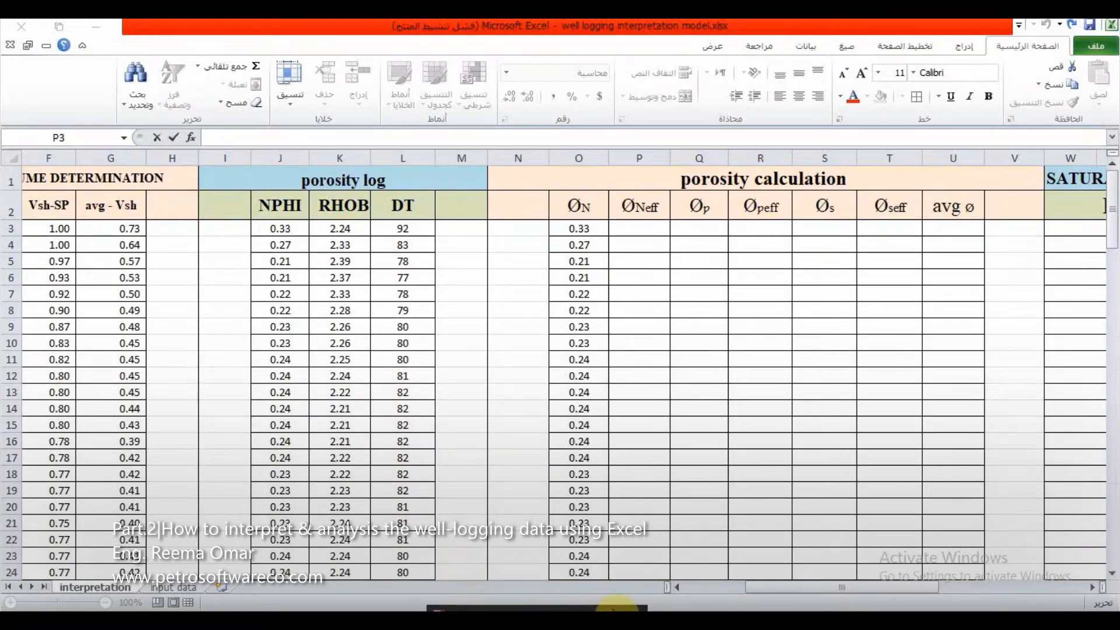
pyautogui.click(614, 613)
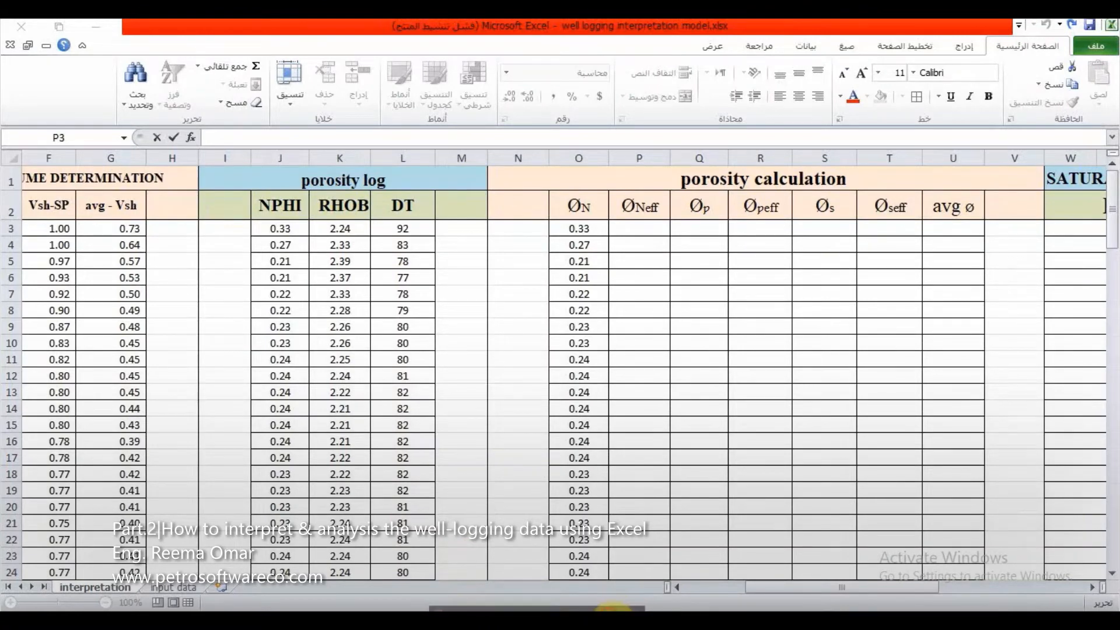
# Step: Enter the effective neutron porosity formula =O3*(1-G3) in cell P3 of the ØNeff column
pyautogui.click(628, 232)
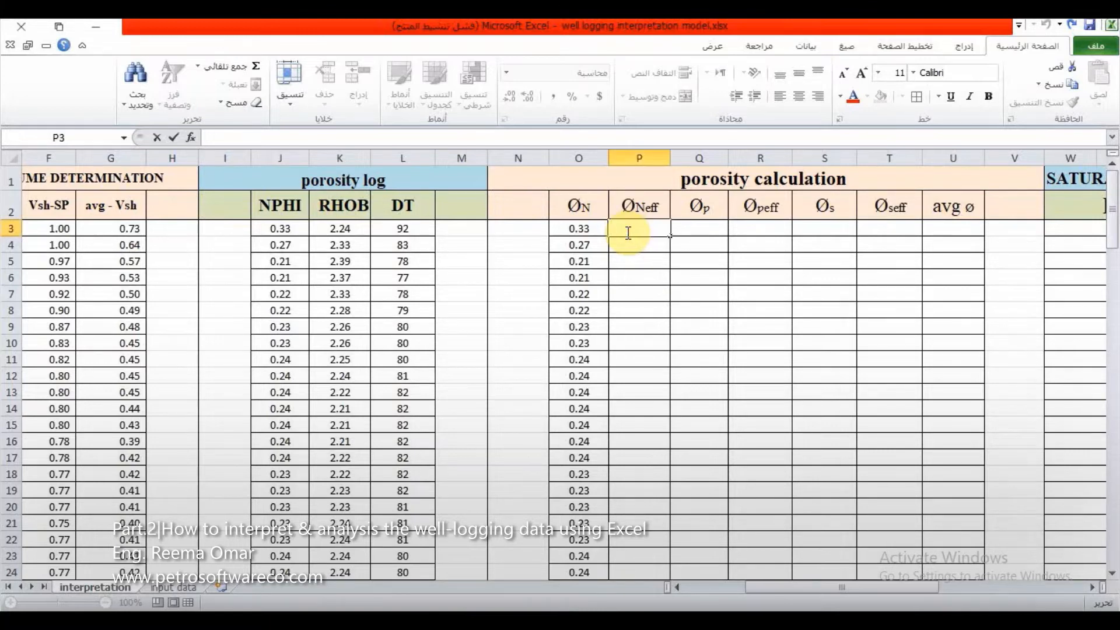
pyautogui.write('=')
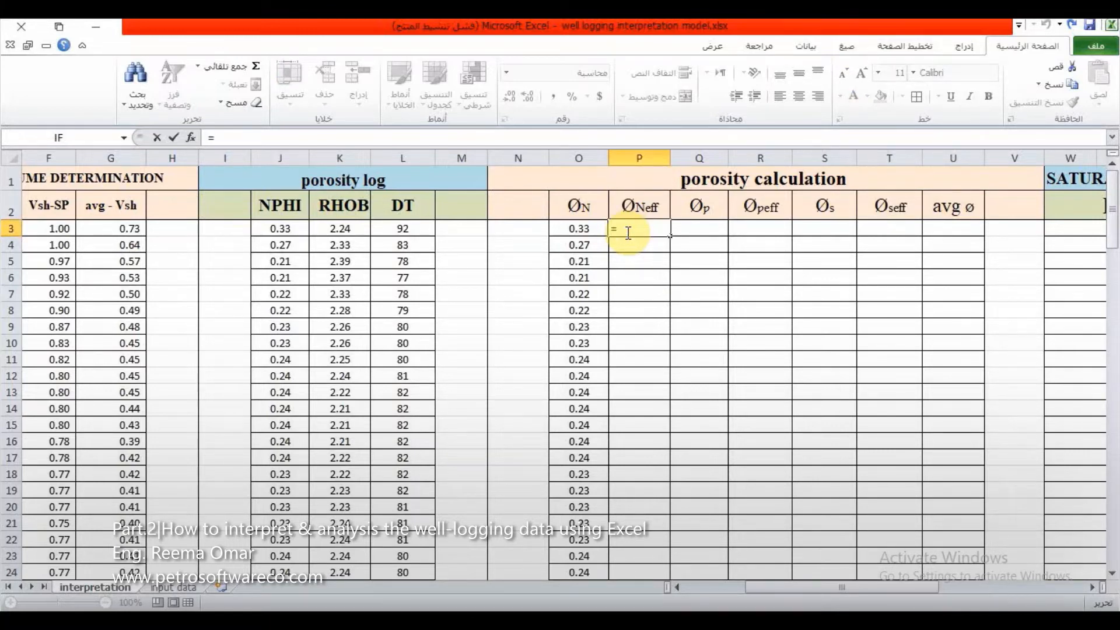
pyautogui.click(591, 230)
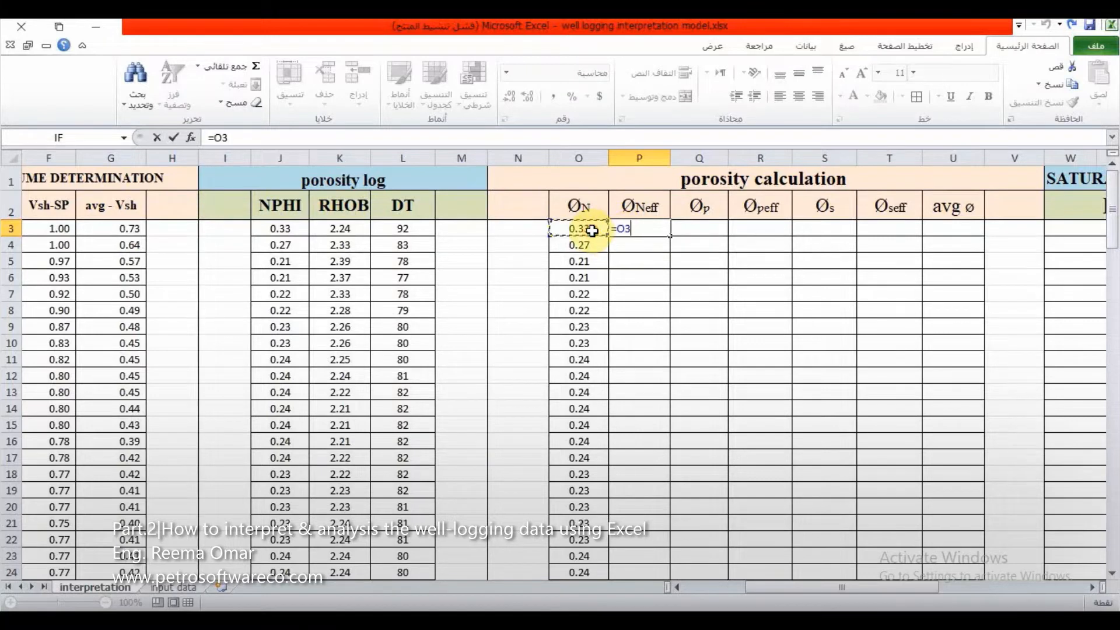
pyautogui.write('*)')
pyautogui.write('(')
pyautogui.write('1-')
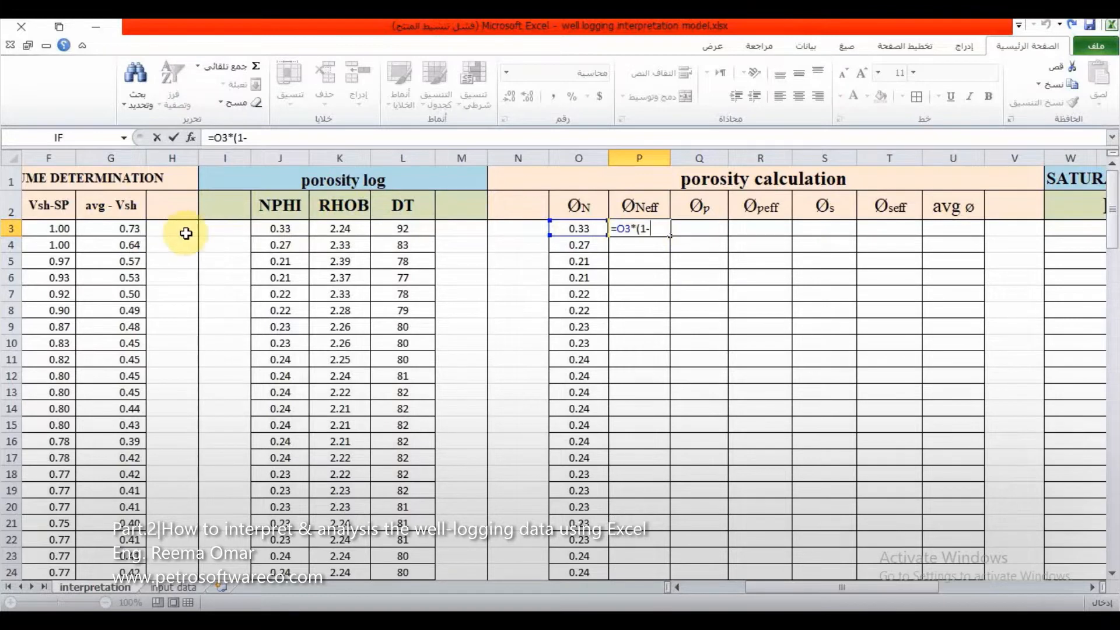
pyautogui.click(130, 233)
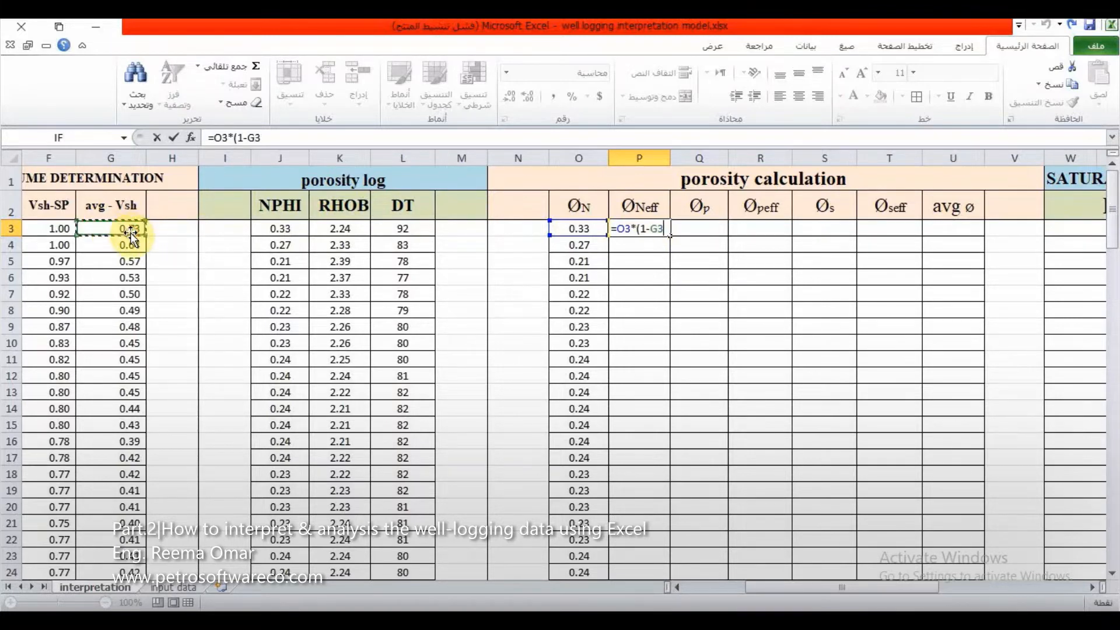
pyautogui.write(')')
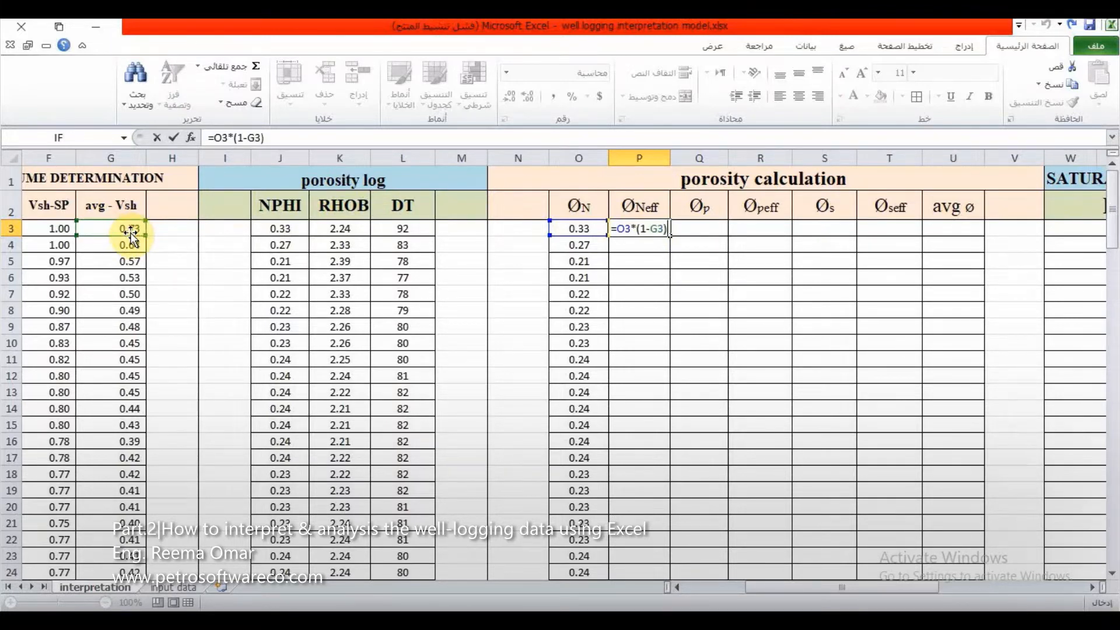
pyautogui.press('Return')
# Step: Fill the ØNeff formula from cell P3 down to the last depth row, 117
pyautogui.click(632, 229)
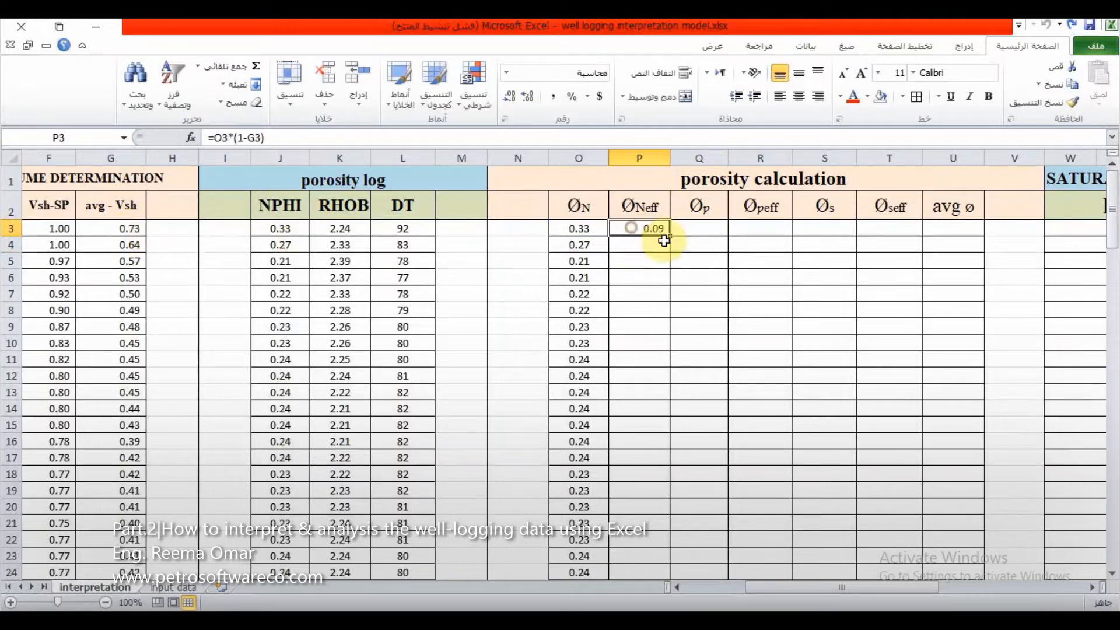
pyautogui.moveTo(670, 235); pyautogui.dragTo(647, 475)
pyautogui.scroll(5, 649, 385)
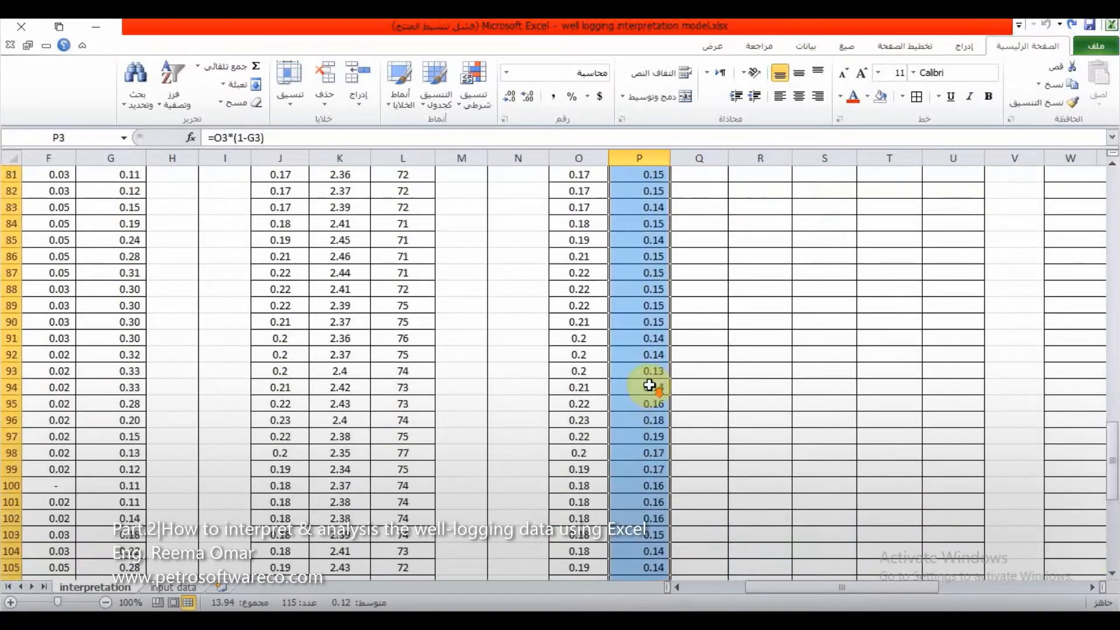
pyautogui.scroll(20, 650, 386)
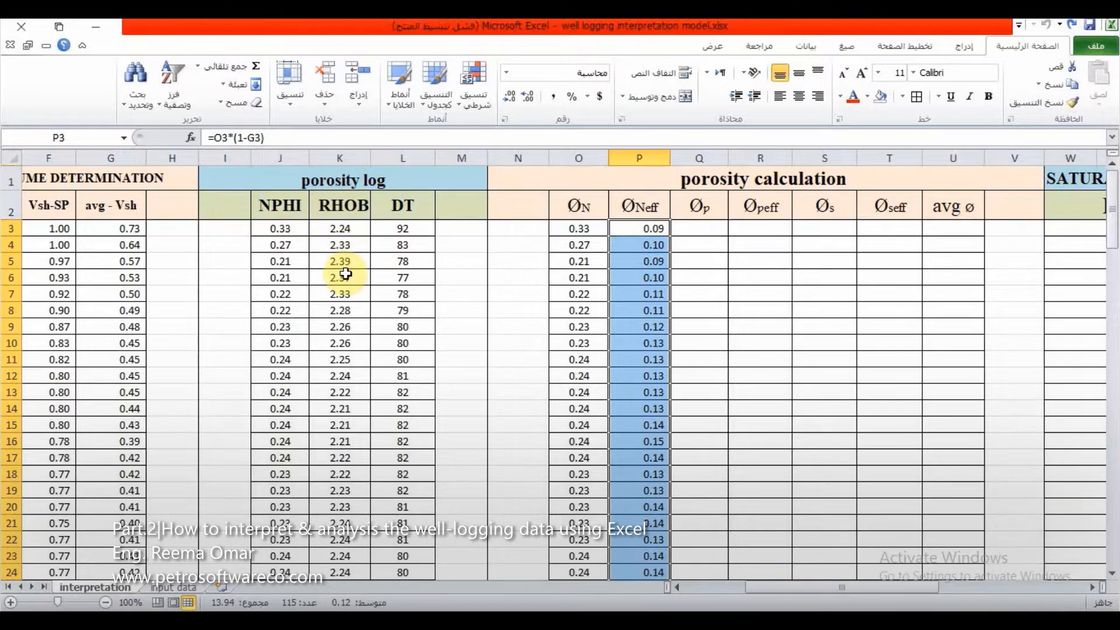
# Step: Consult the density porosity equation on the input data sheet and return to cell Q3 of the interpretation sheet
pyautogui.click(183, 590)
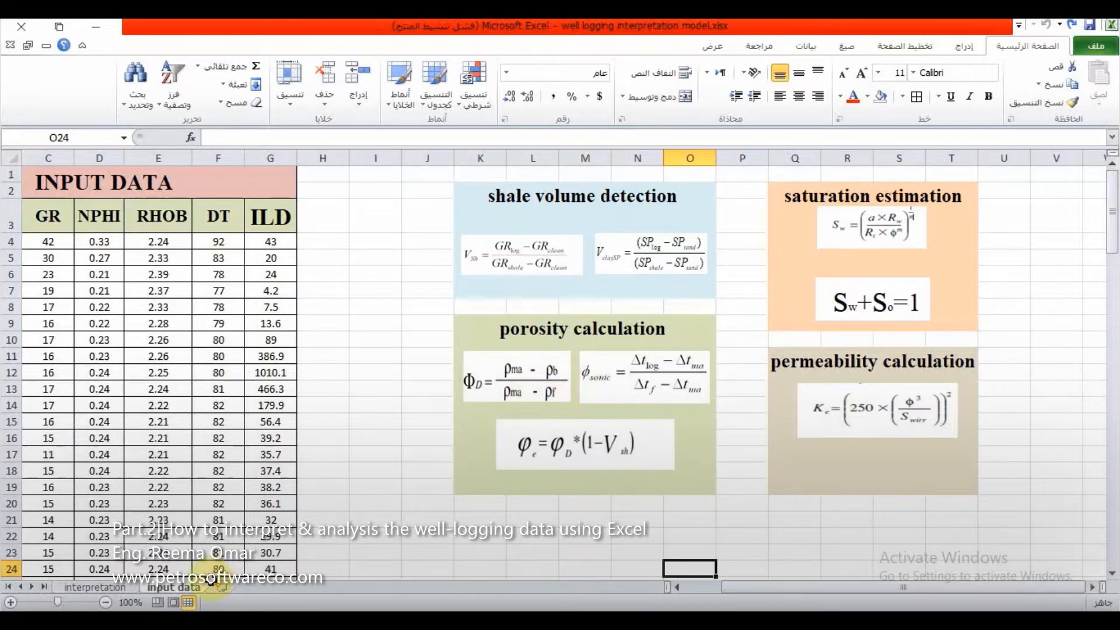
pyautogui.click(115, 586)
pyautogui.click(699, 231)
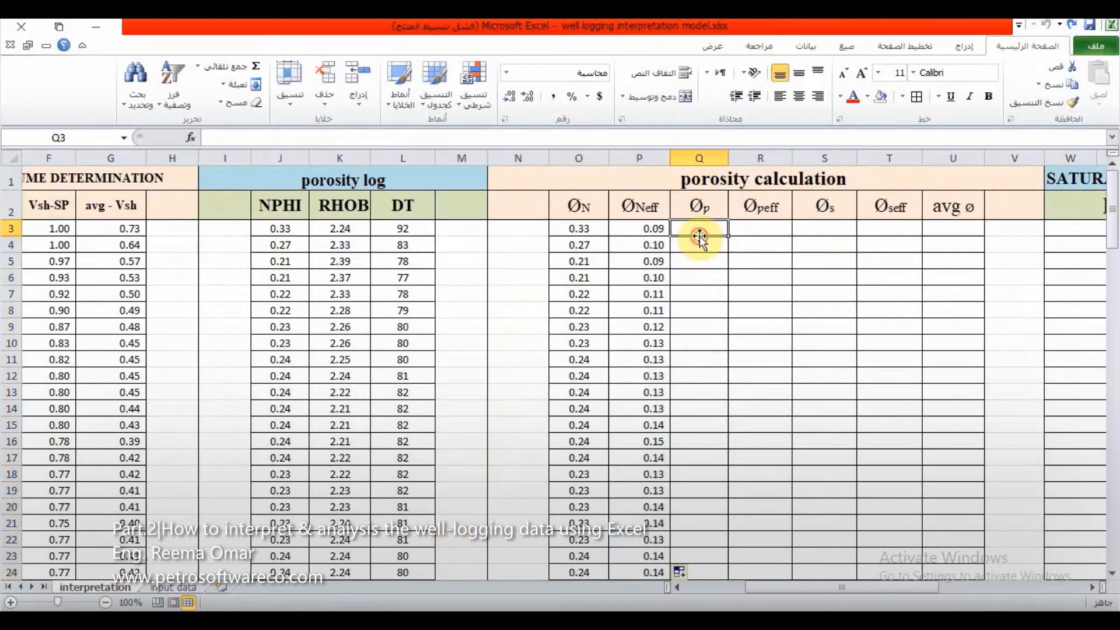
# Step: Begin the density porosity formula in cell Q3 of the Øp column with the numerator P120-K3, matrix density minus RHOB
pyautogui.doubleClick(700, 231)
pyautogui.write('=(')
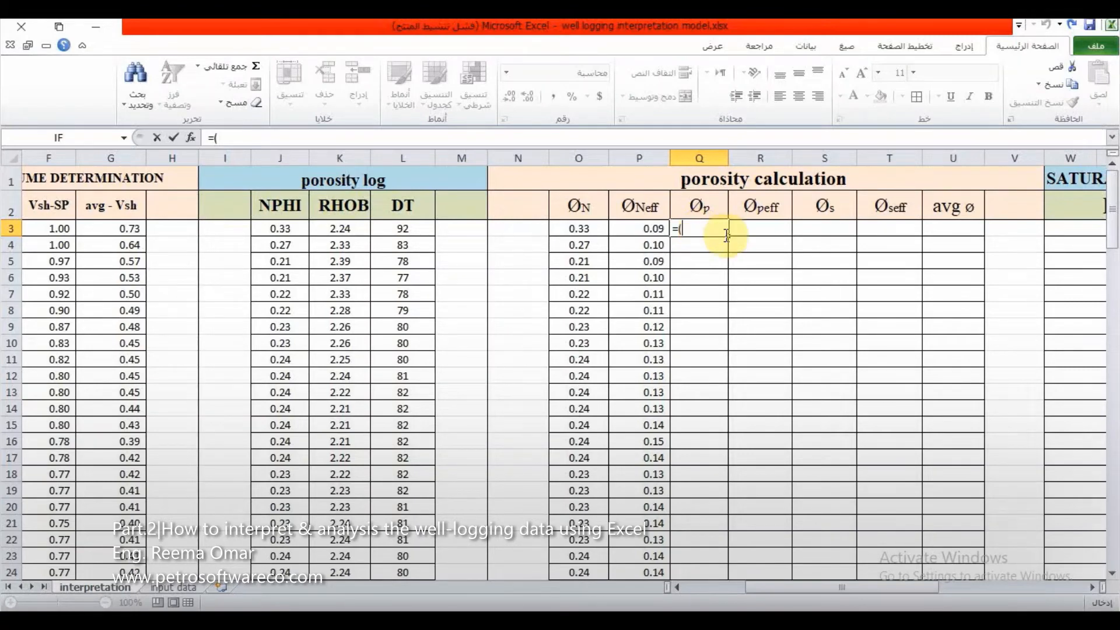
pyautogui.scroll(-20, 727, 292)
pyautogui.scroll(-16, 713, 302)
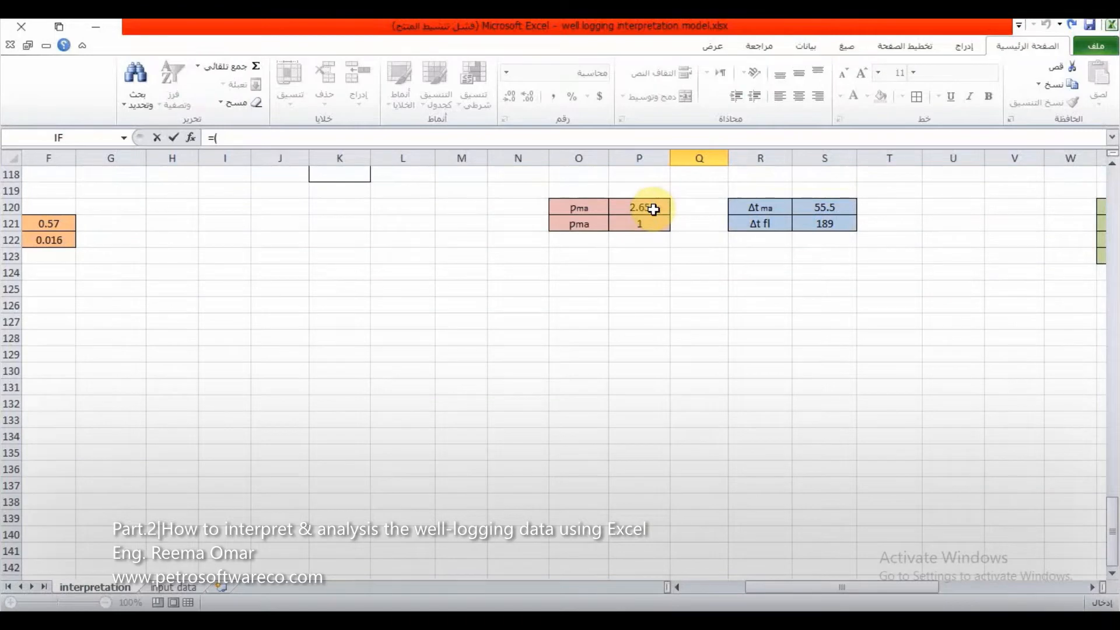
pyautogui.click(653, 209)
pyautogui.scroll(2, 653, 213)
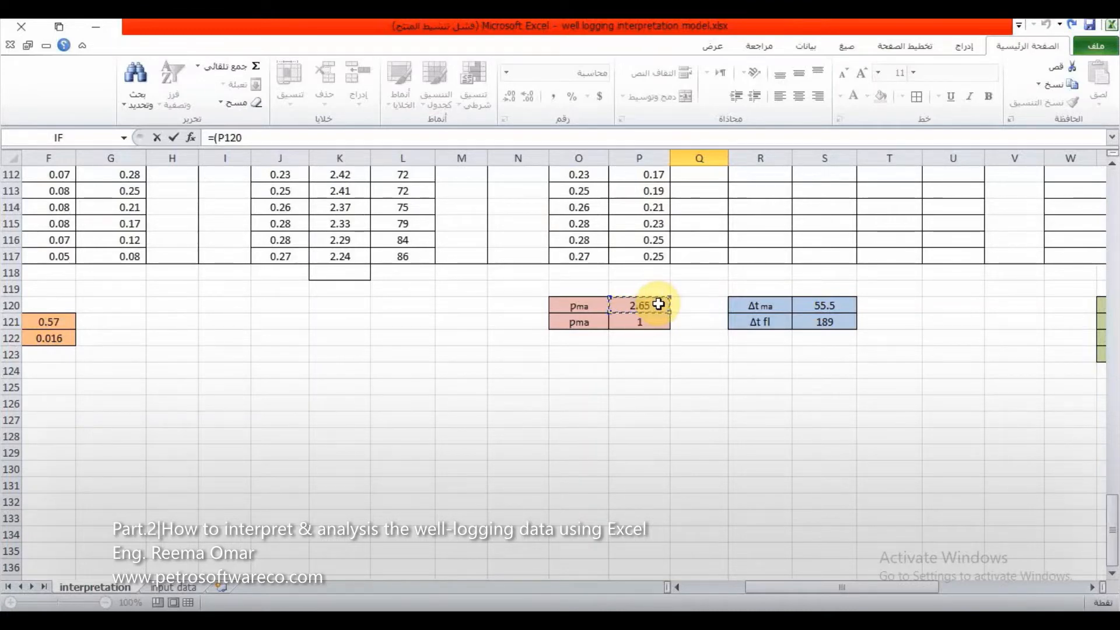
pyautogui.scroll(4, 675, 294)
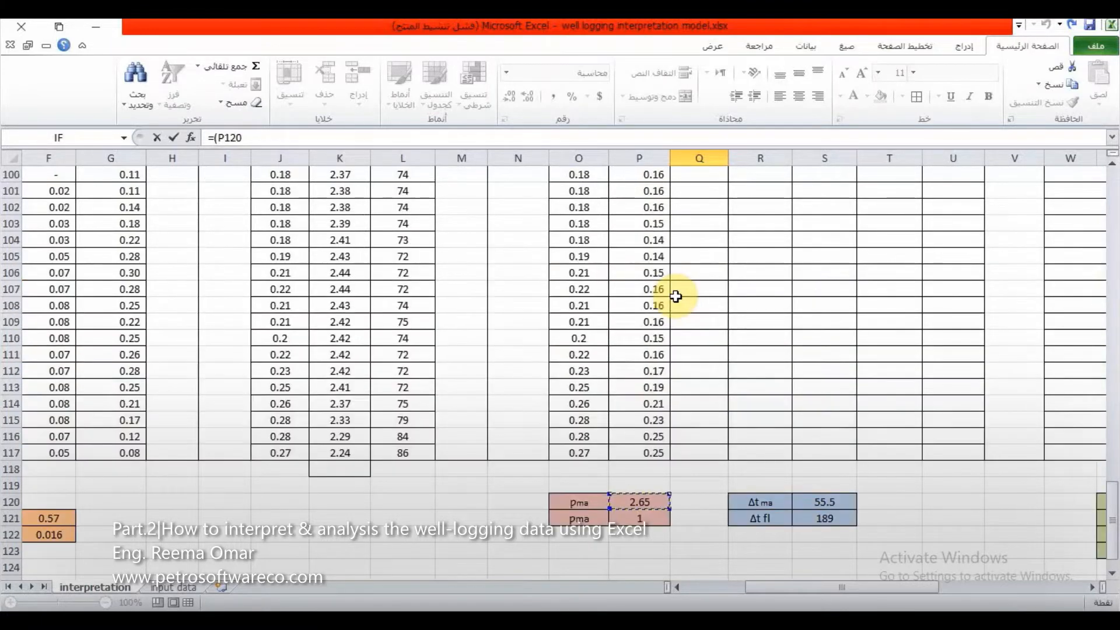
pyautogui.scroll(11, 675, 295)
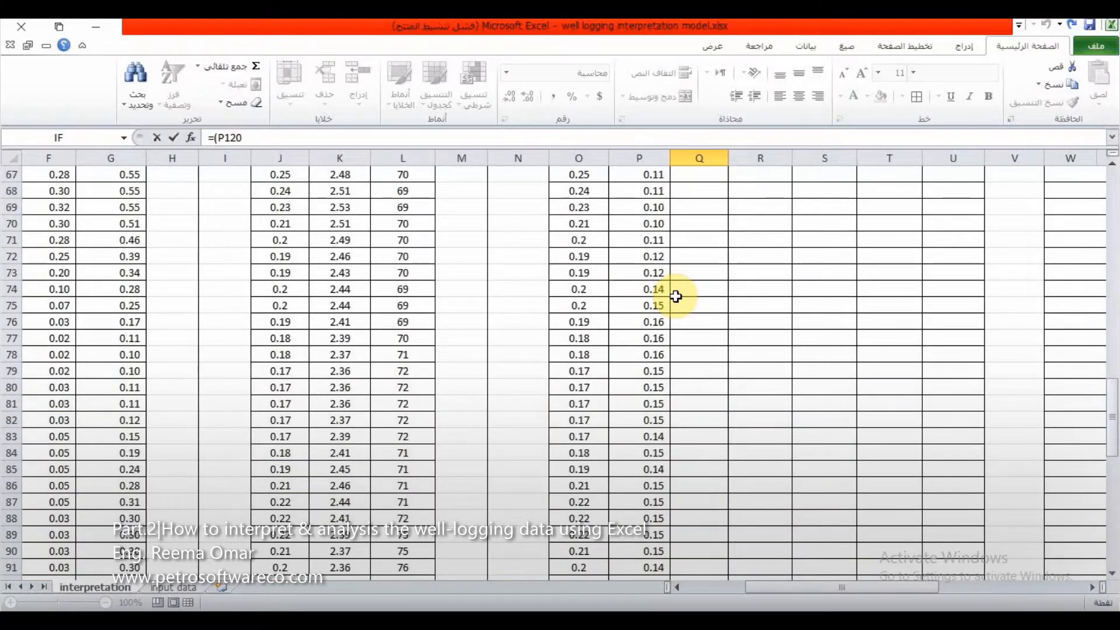
pyautogui.scroll(20, 675, 295)
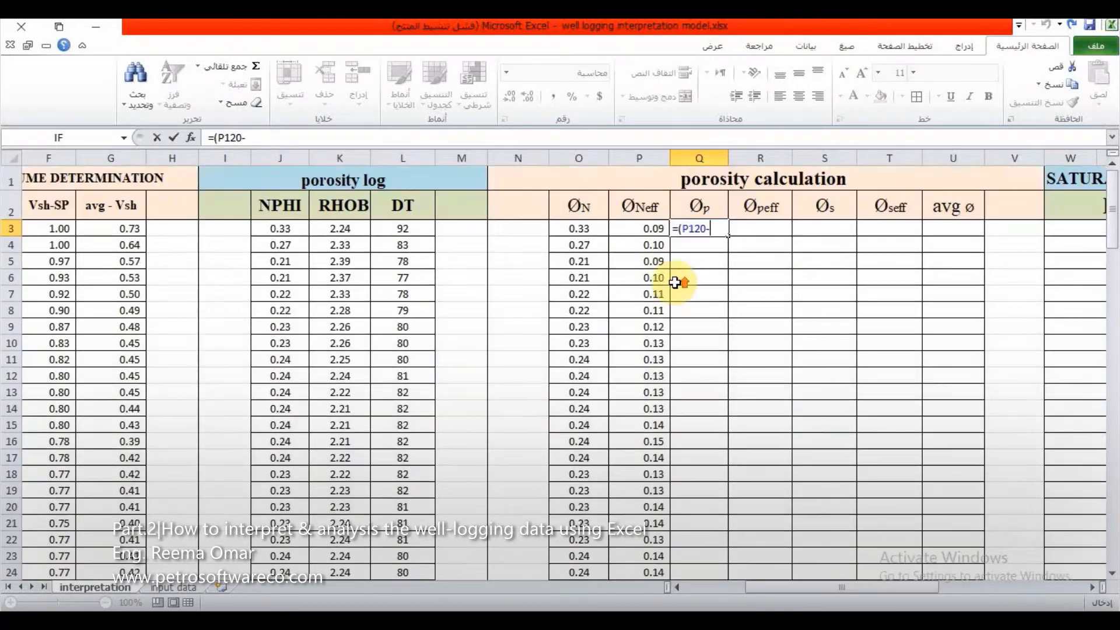
pyautogui.click(347, 230)
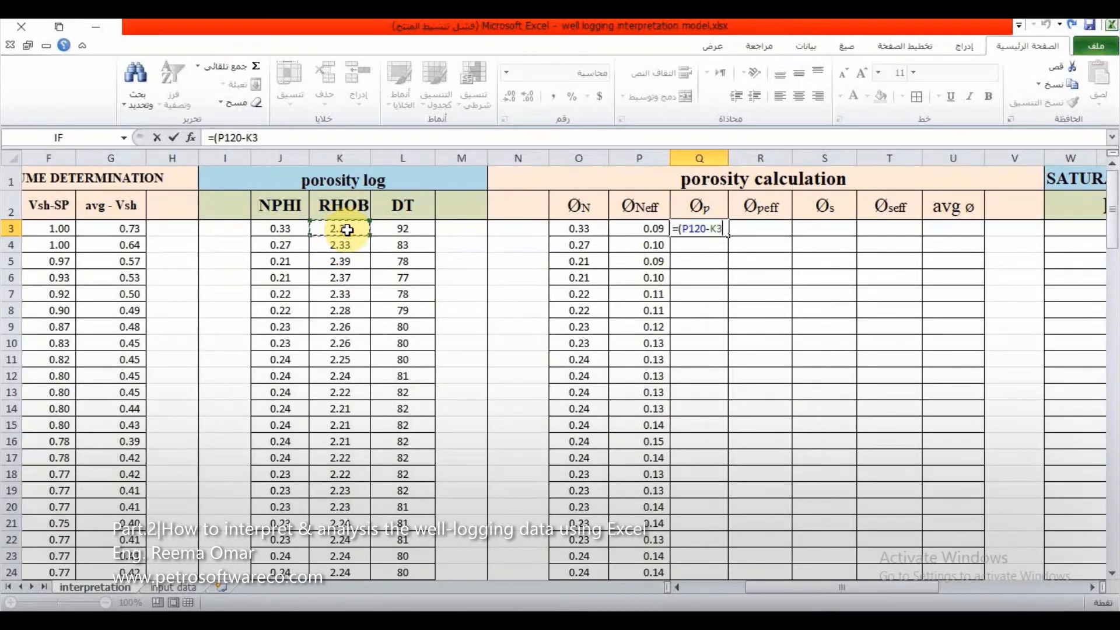
# Step: Complete the Øp formula in cell Q3 by dividing the numerator by (P120-P121)
pyautogui.write(')/(')
pyautogui.scroll(-20, 496, 292)
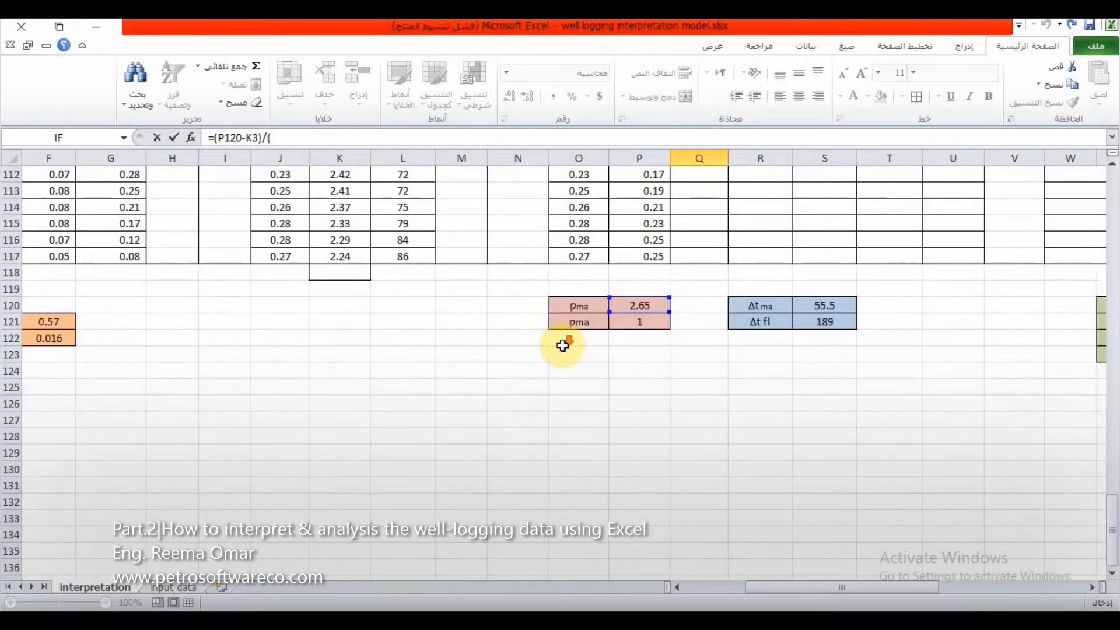
pyautogui.click(630, 309)
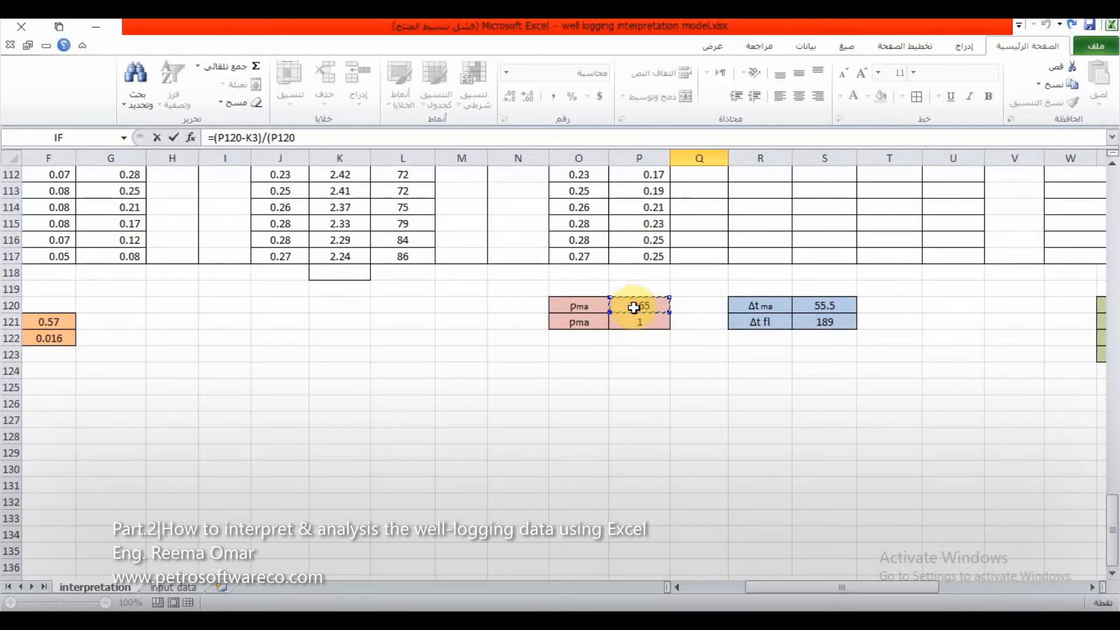
pyautogui.write('-')
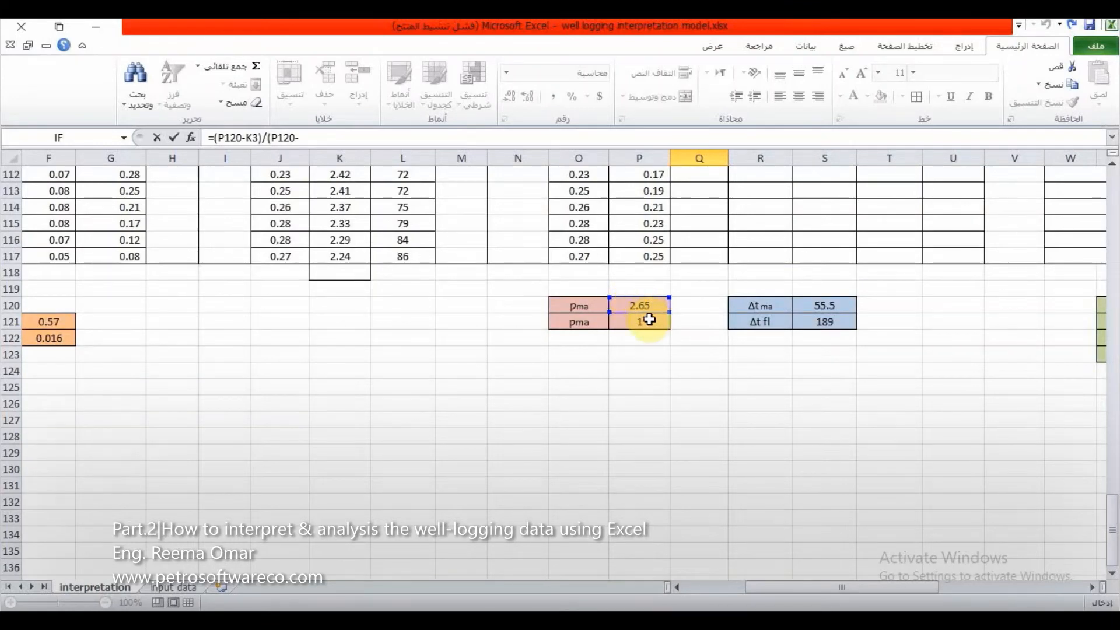
pyautogui.click(649, 321)
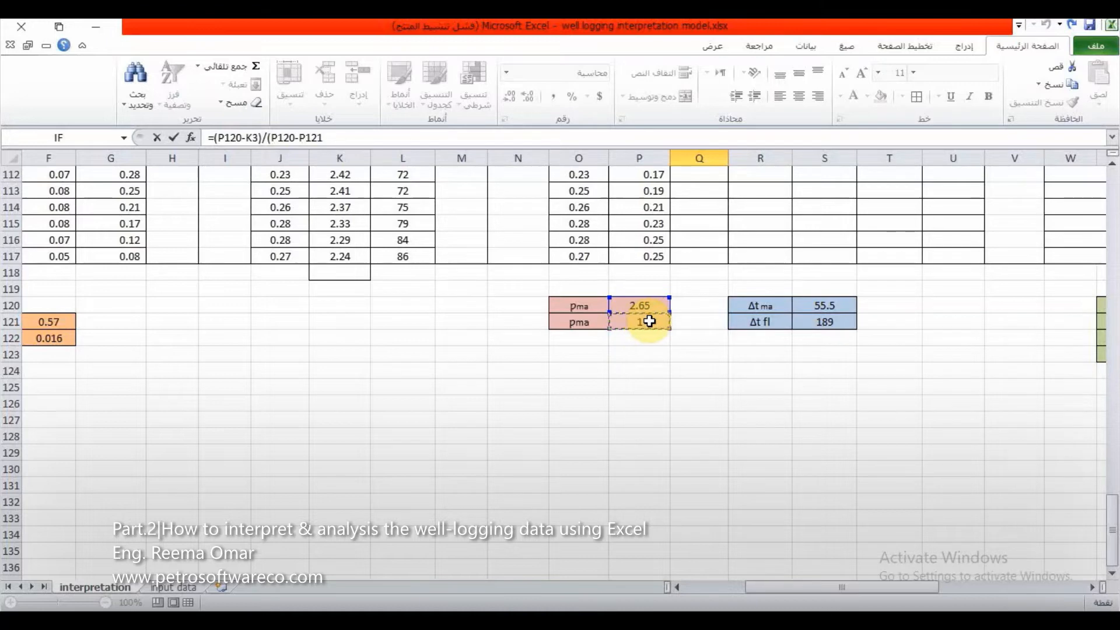
pyautogui.write(')')
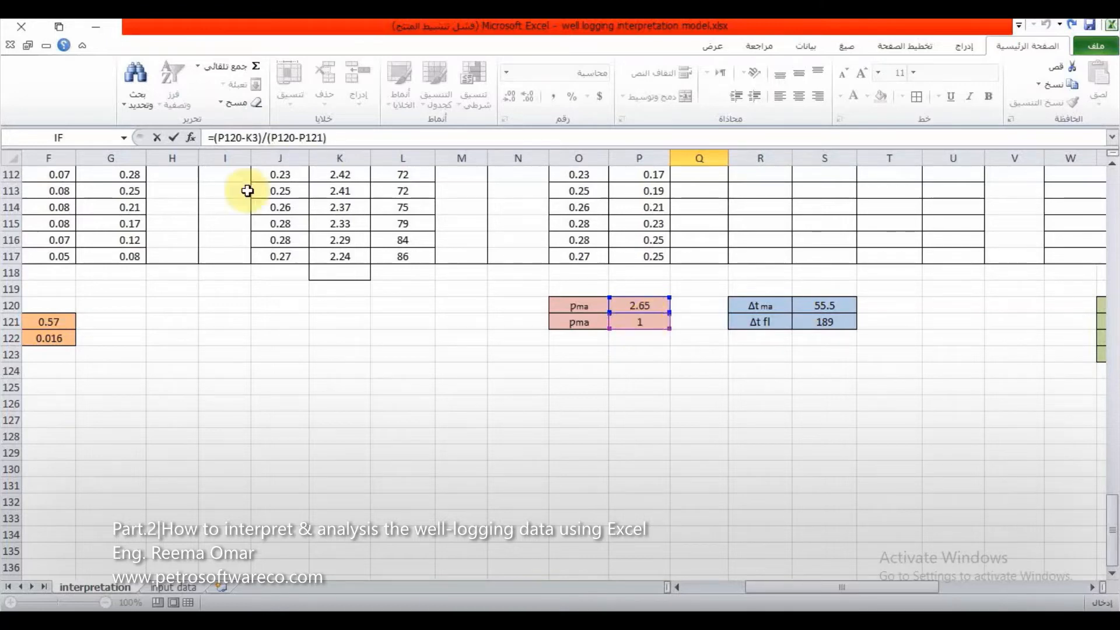
# Step: Make the density constants absolute references so cell Q3 holds =($P$120-K3)/($P$120-$P$121), and commit the formula
pyautogui.click(222, 137)
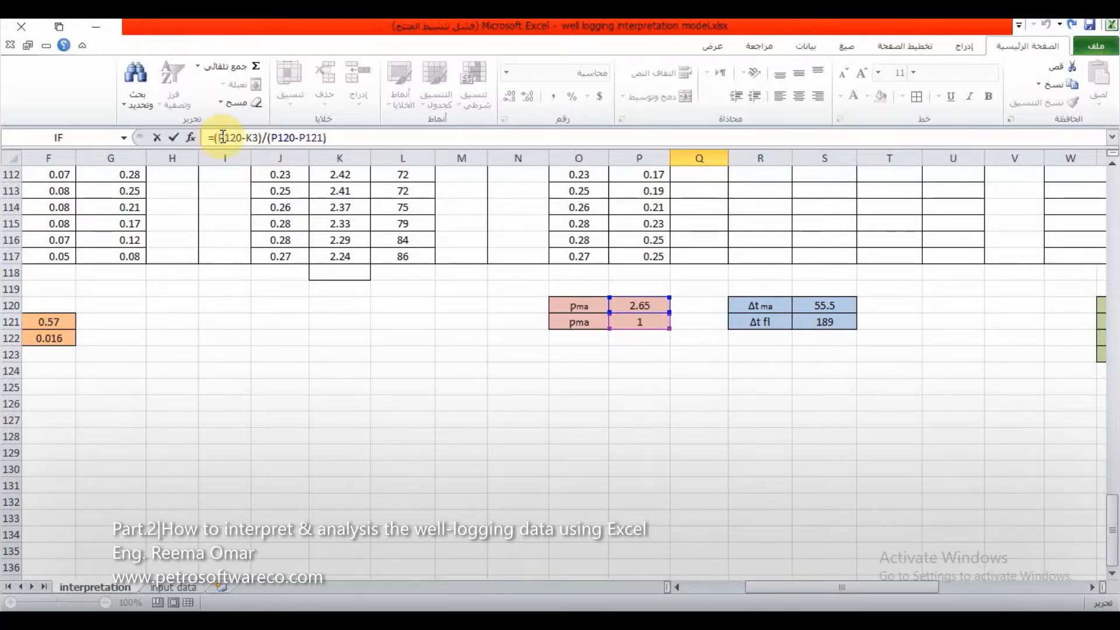
pyautogui.write('$P')
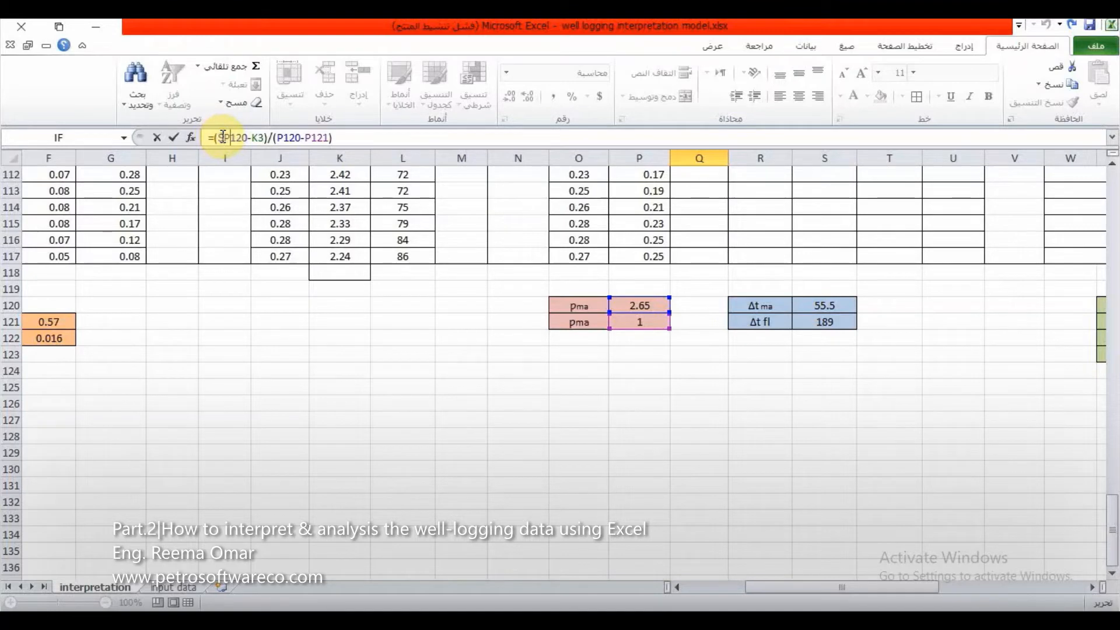
pyautogui.write('$')
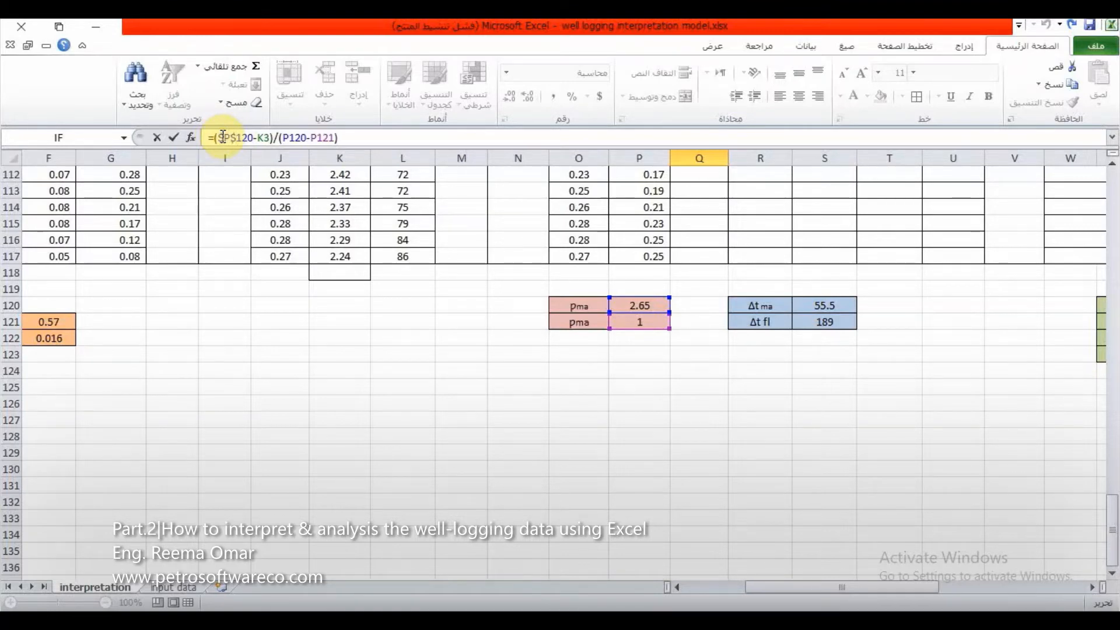
pyautogui.click(283, 138)
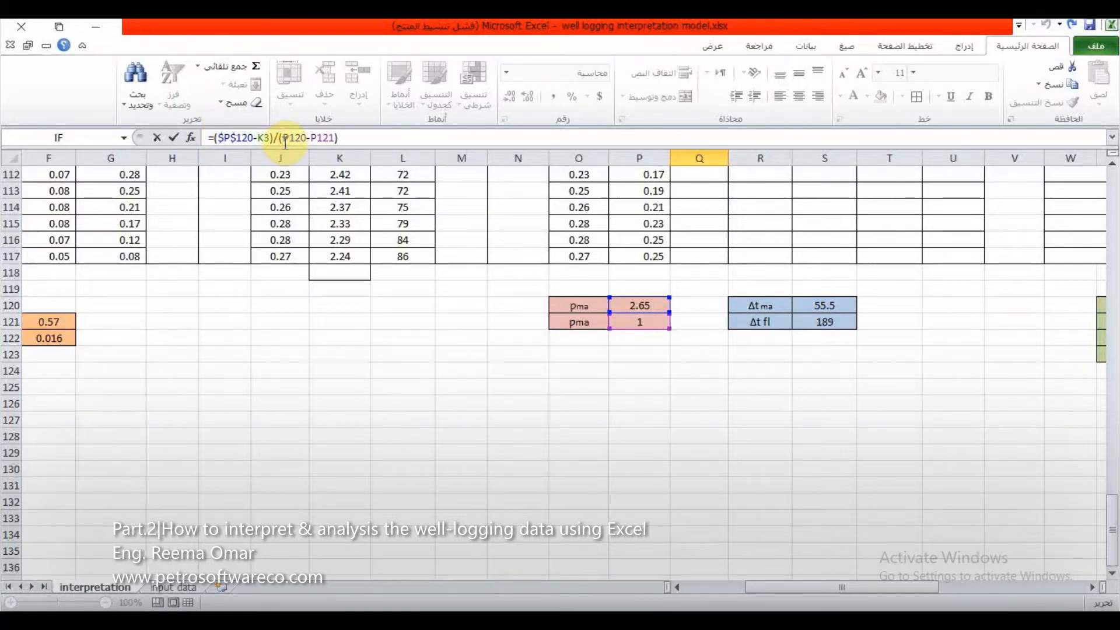
pyautogui.write('$')
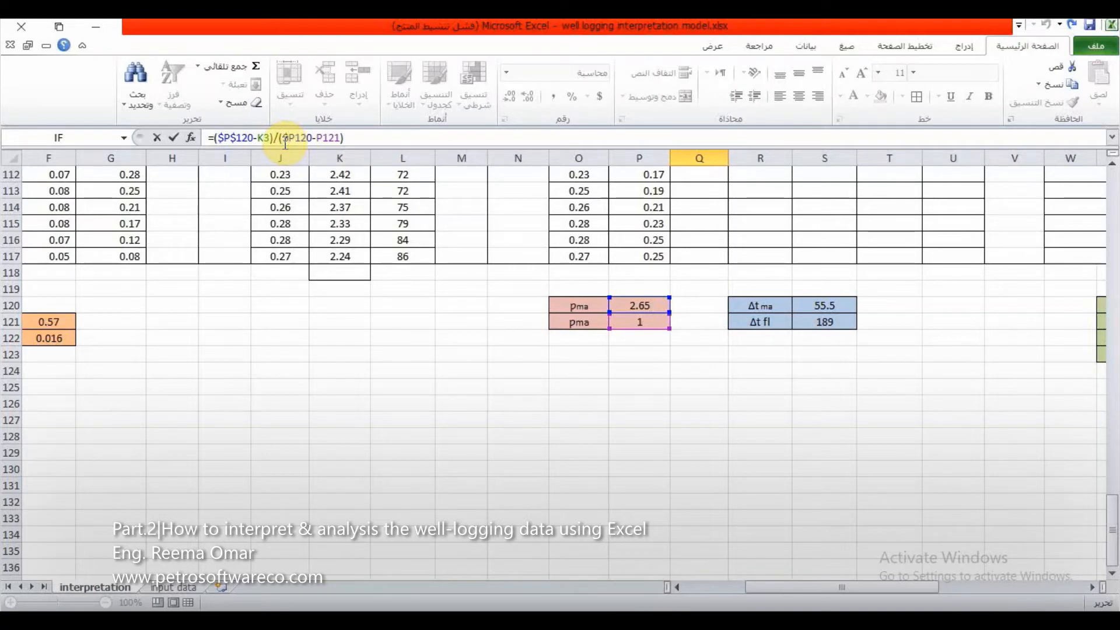
pyautogui.write('$')
pyautogui.write('$')
pyautogui.write('$')
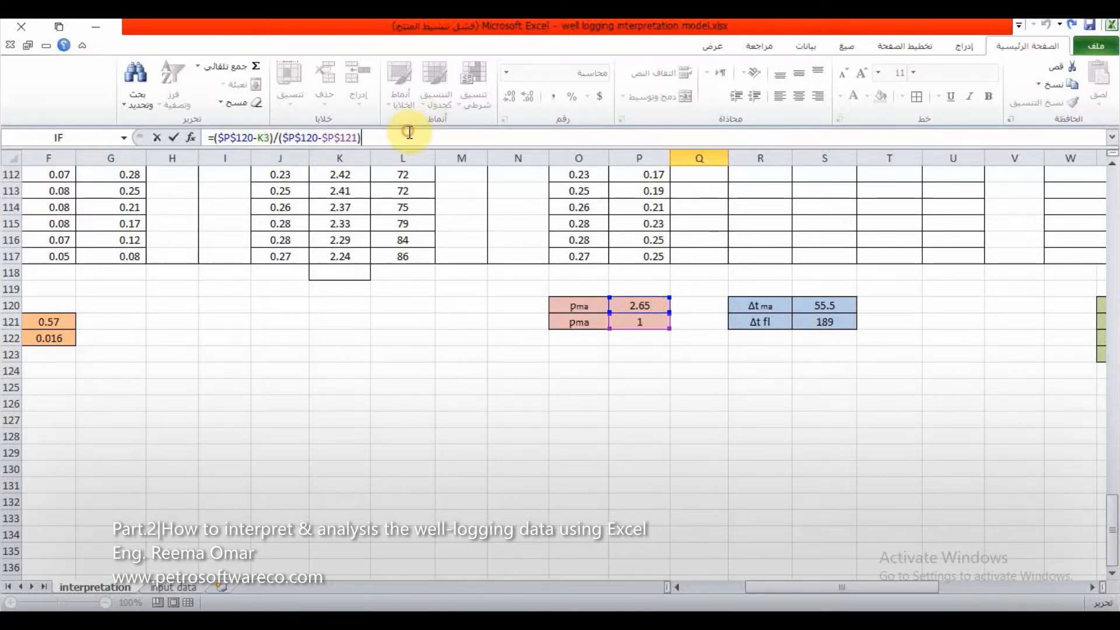
pyautogui.press('Return')
# Step: Fill the Øp formula from cell Q3 down to the last depth row, 117
pyautogui.scroll(1, 700, 222)
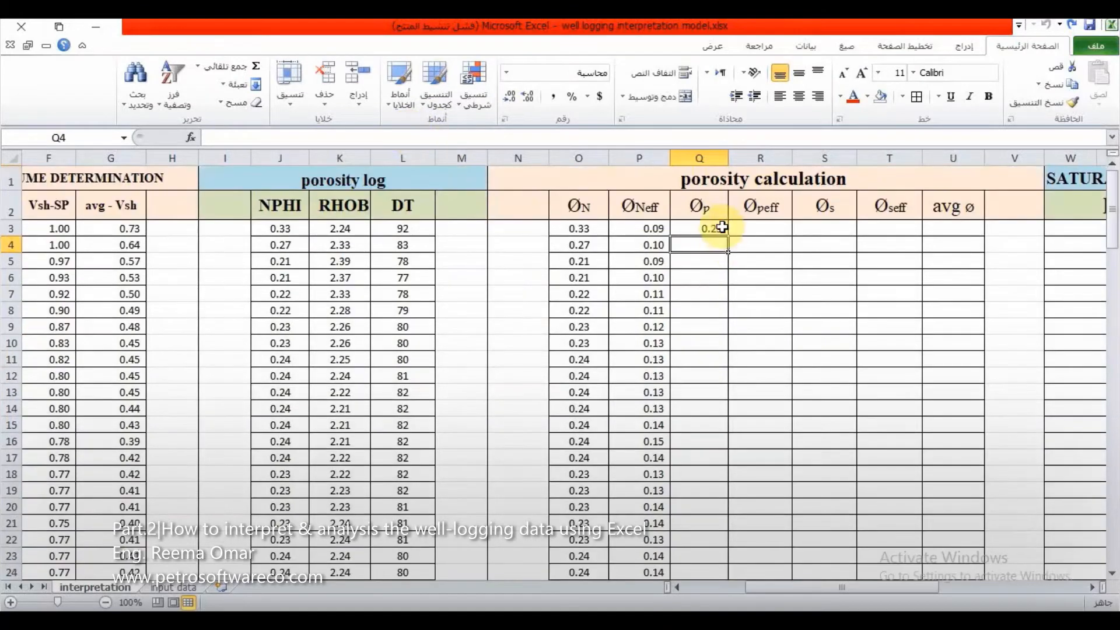
pyautogui.click(717, 228)
pyautogui.moveTo(728, 422); pyautogui.dragTo(725, 493)
pyautogui.click(712, 484)
pyautogui.click(715, 469)
pyautogui.scroll(20, 715, 380)
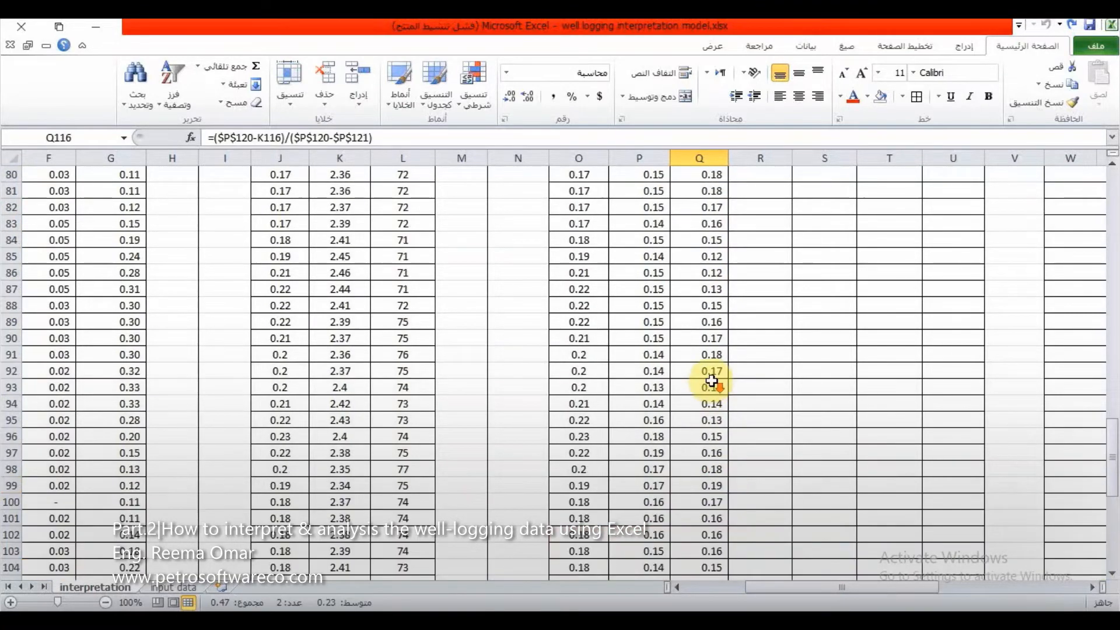
pyautogui.scroll(2, 718, 361)
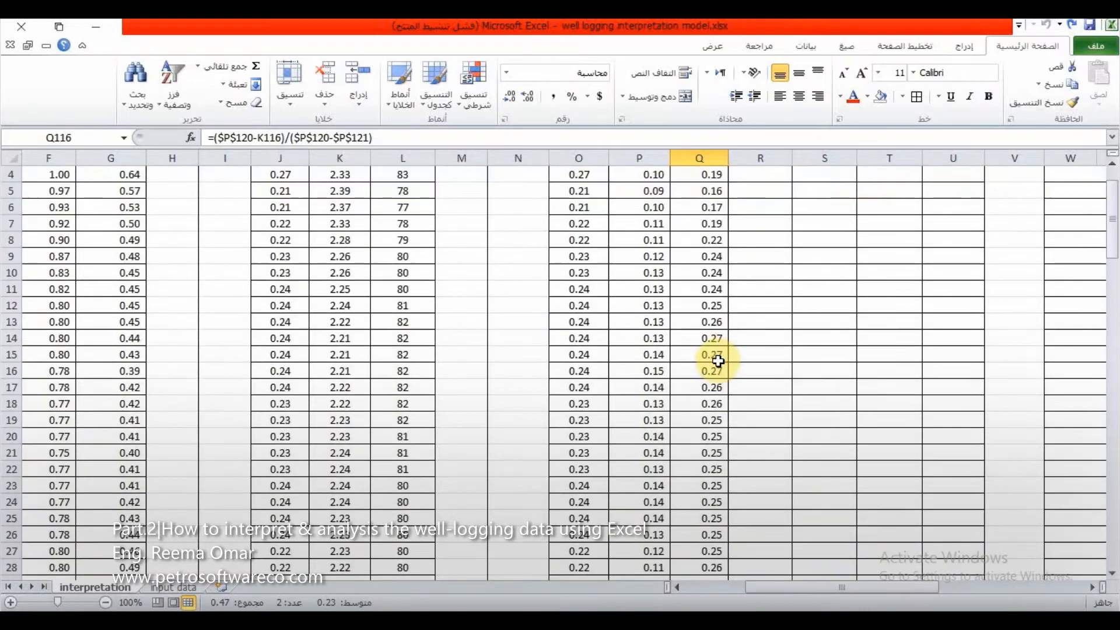
pyautogui.scroll(1, 722, 328)
pyautogui.scroll(-1, 735, 297)
pyautogui.scroll(1, 747, 267)
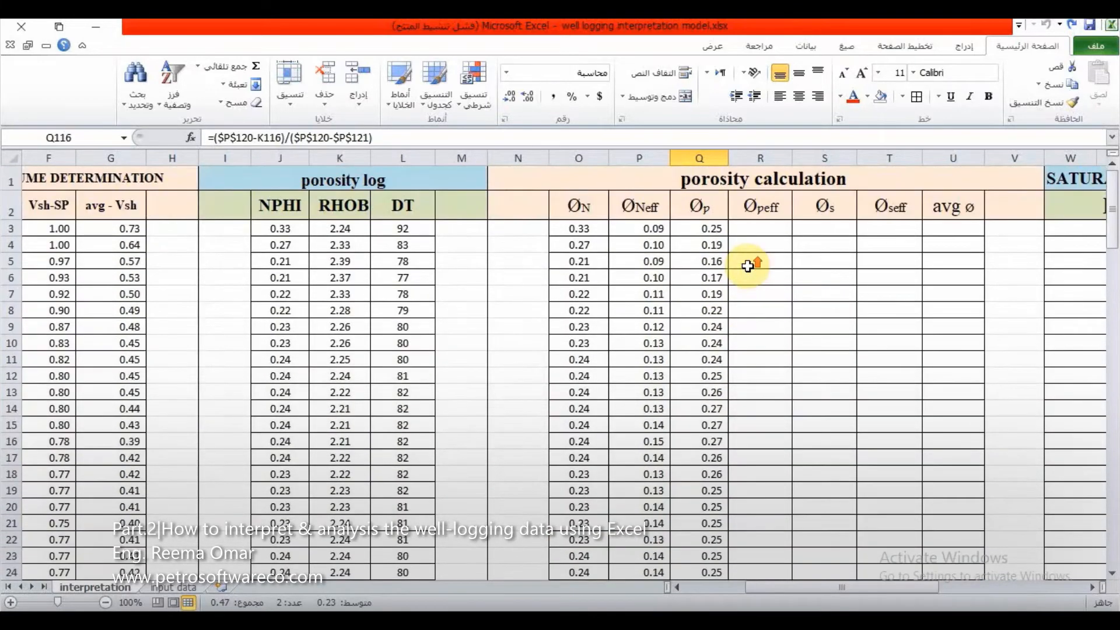
# Step: Enter the effective density porosity formula =Q3*(1-G3) in cell R3 of the Øpeff column
pyautogui.doubleClick(758, 230)
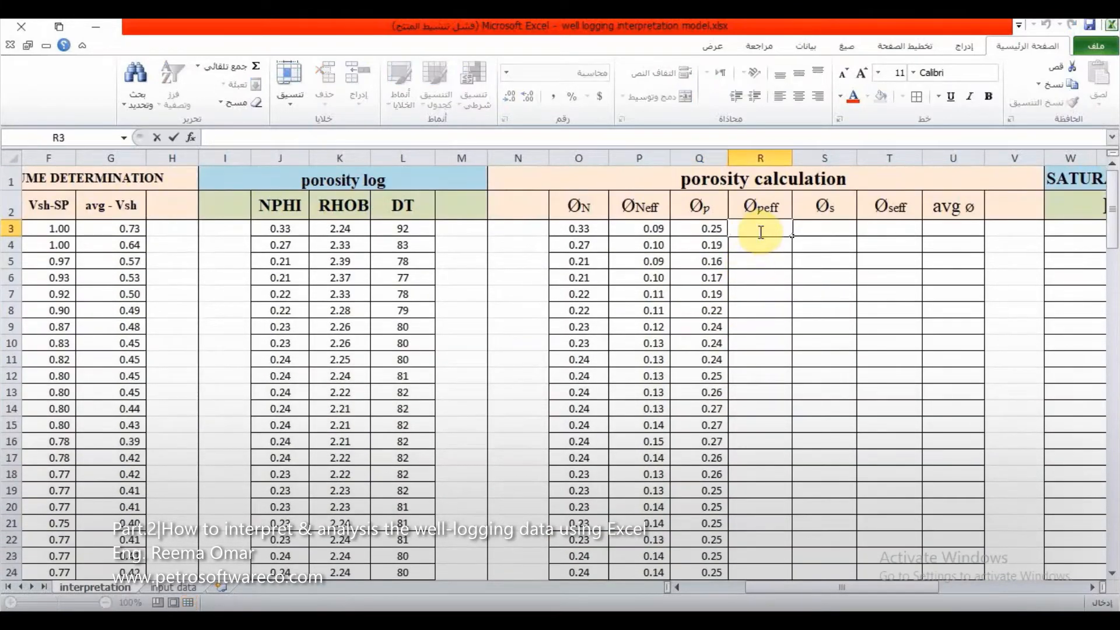
pyautogui.write('=')
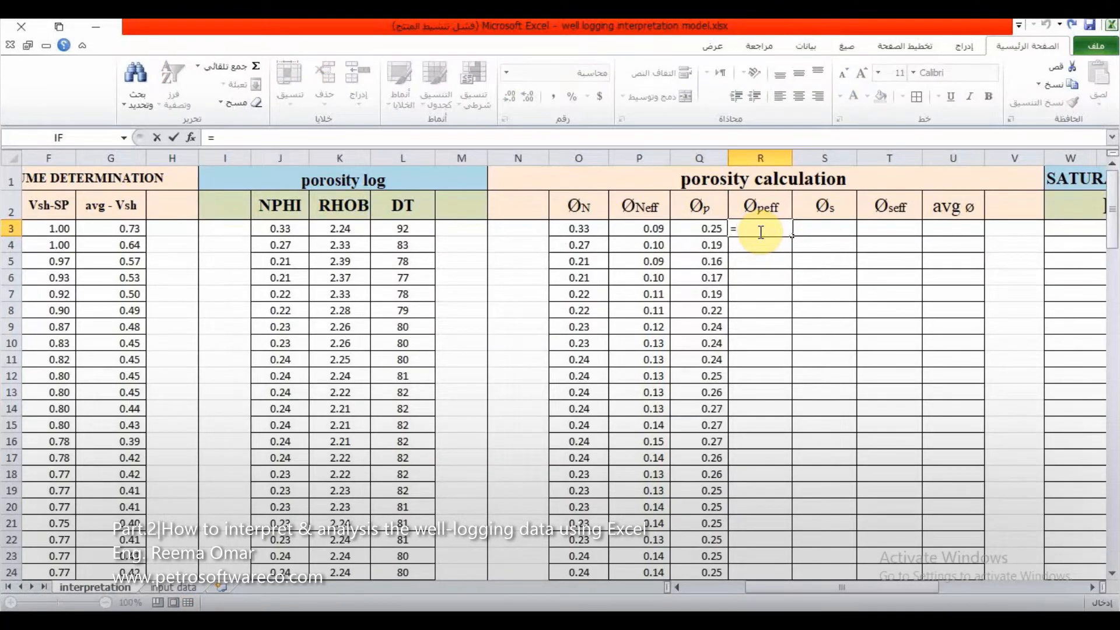
pyautogui.click(700, 230)
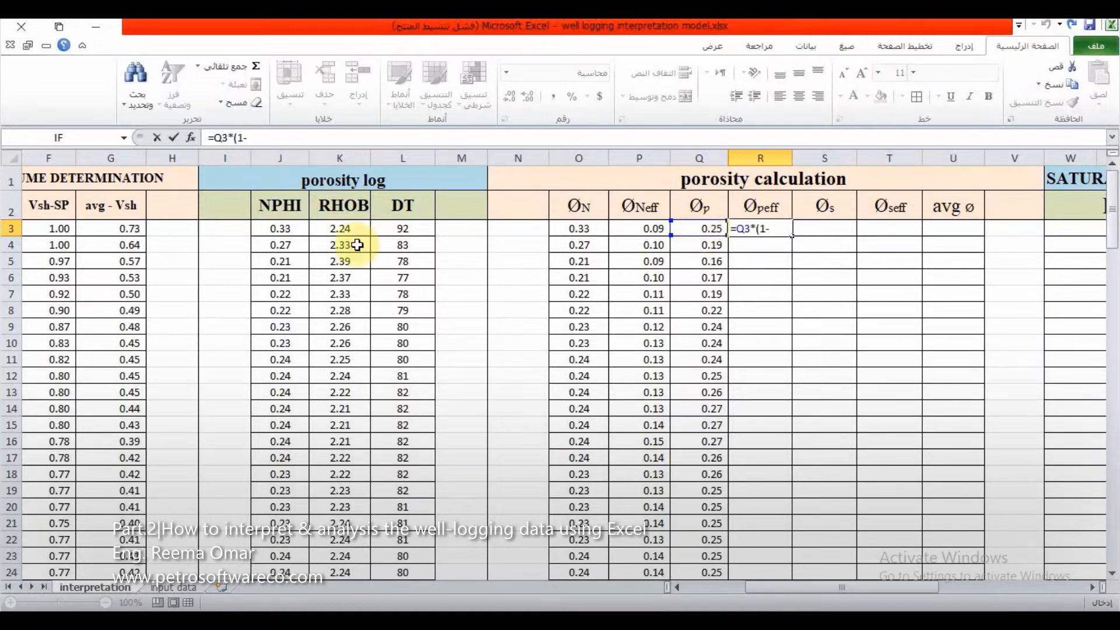
pyautogui.click(127, 228)
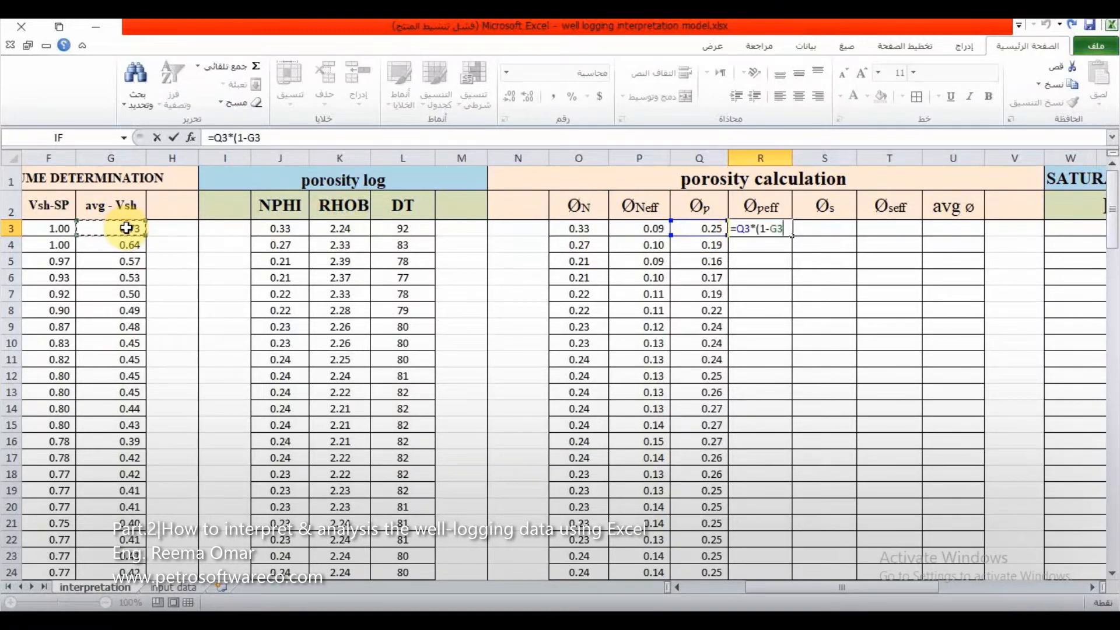
pyautogui.write(')')
pyautogui.press('Return')
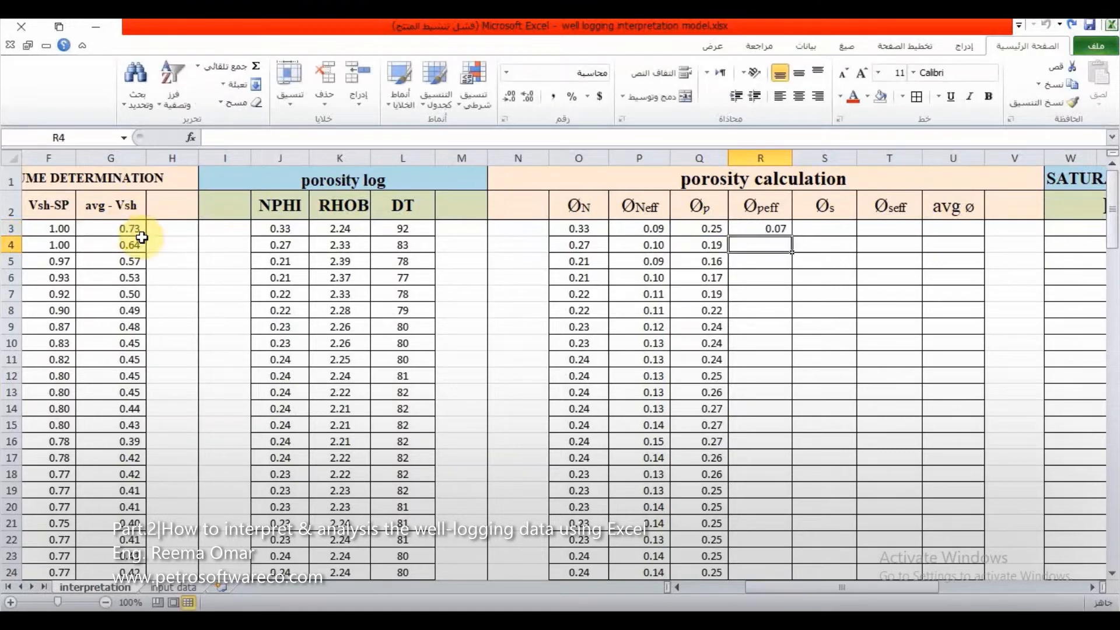
# Step: Fill the Øpeff formula from cell R3 down to the last depth row, 117
pyautogui.click(790, 229)
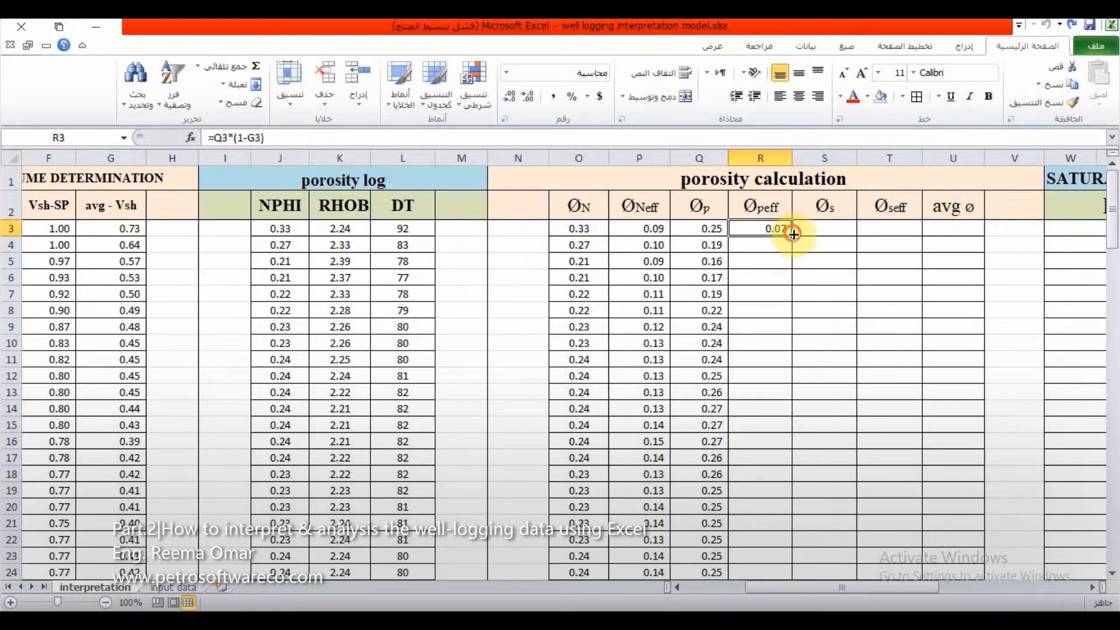
pyautogui.moveTo(793, 234); pyautogui.dragTo(782, 493)
pyautogui.scroll(8, 776, 472)
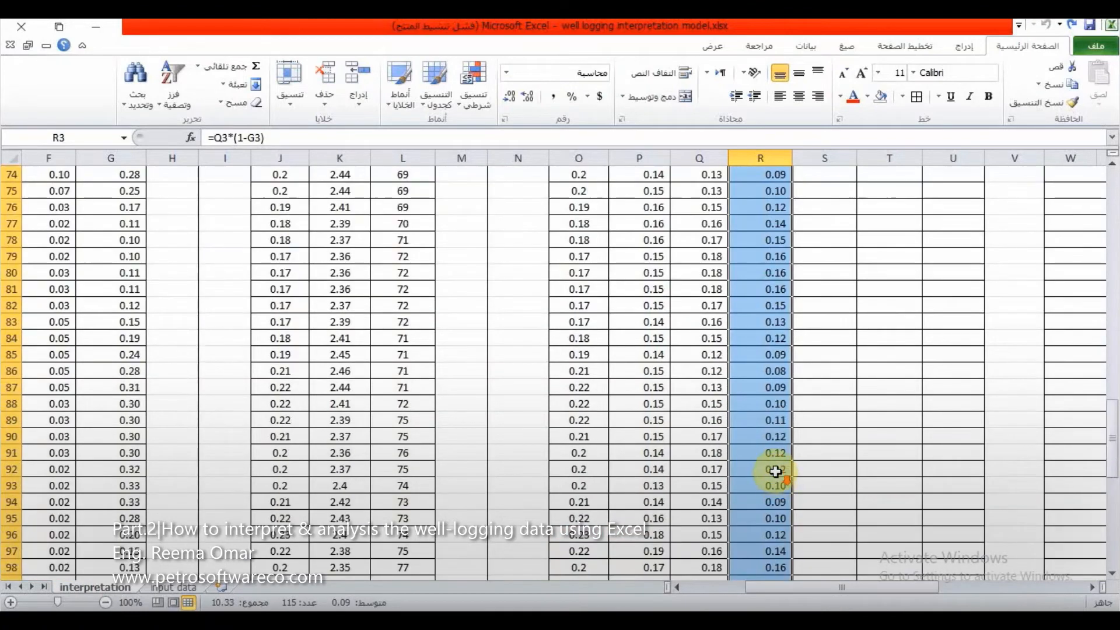
pyautogui.scroll(20, 775, 472)
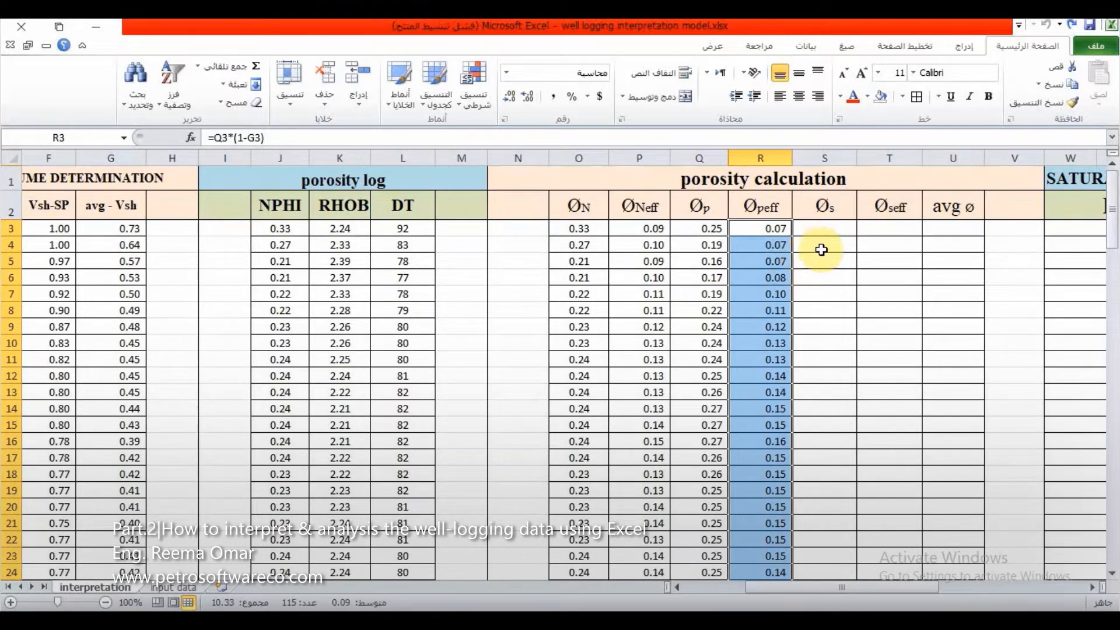
pyautogui.click(824, 228)
pyautogui.write('=')
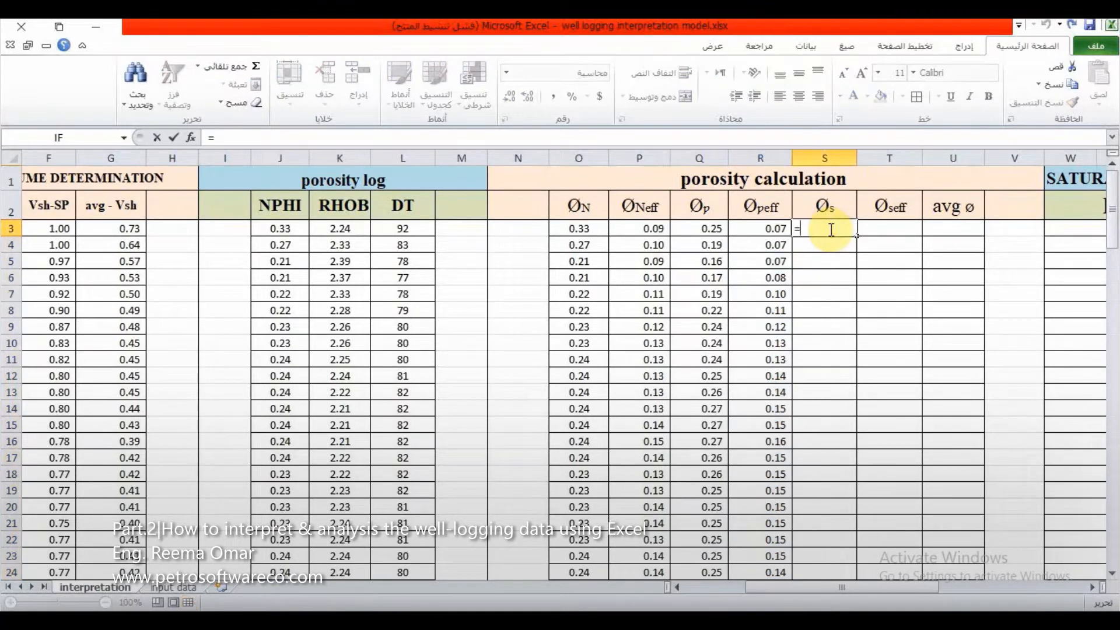
pyautogui.press('Escape')
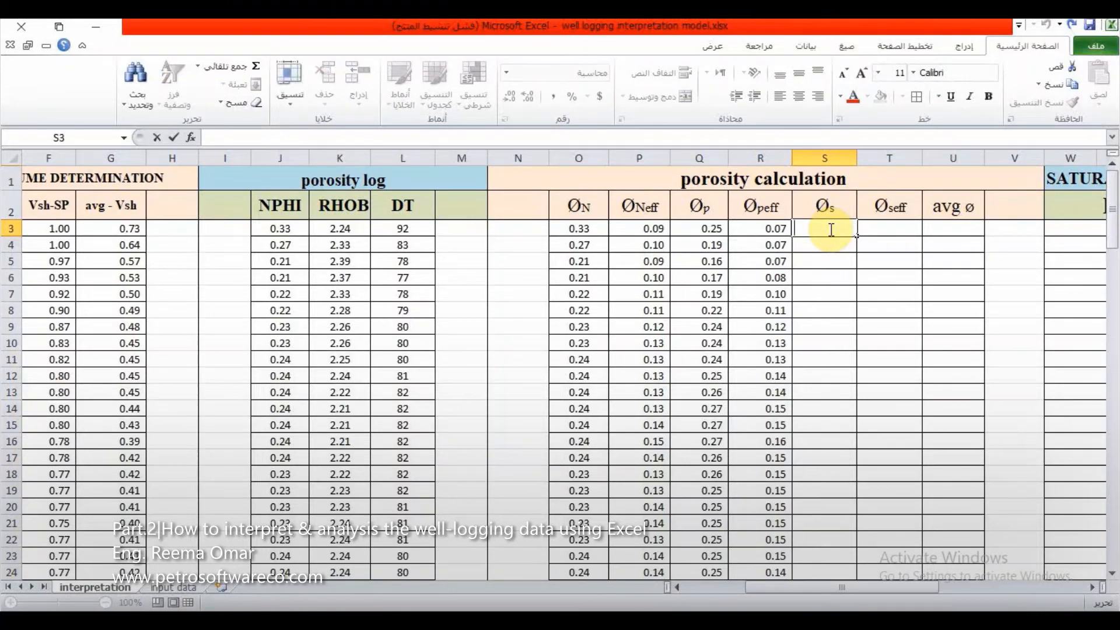
# Step: Consult the sonic porosity equation on the input data sheet
pyautogui.click(172, 587)
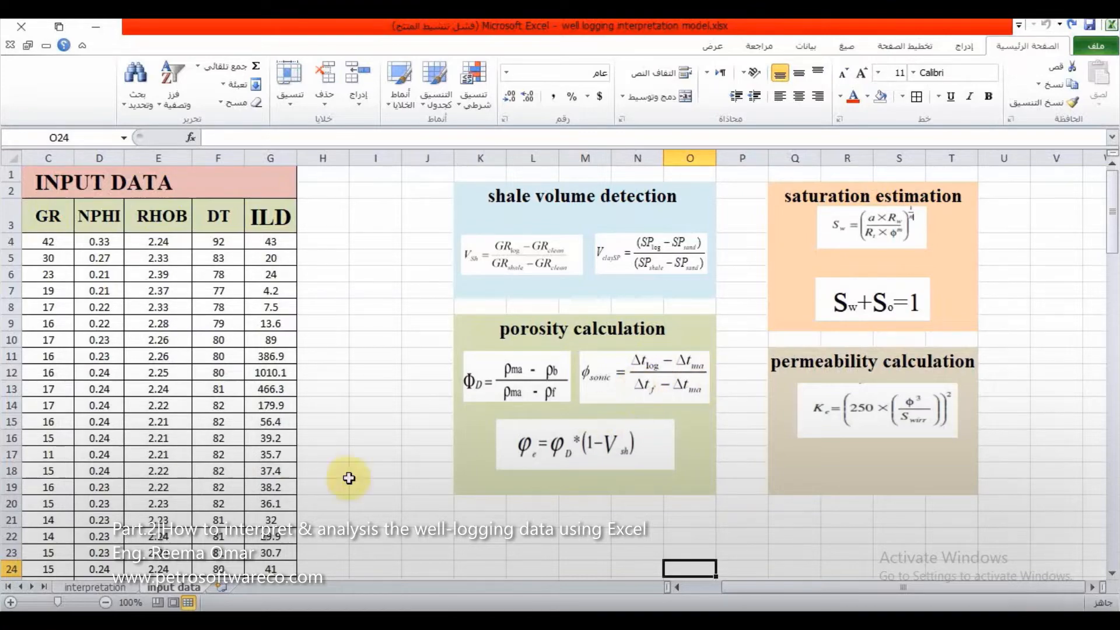
# Step: On the interpretation sheet, build the sonic porosity formula =(L3-S120)/(S121-S120) in cell S3 of the Øs column
pyautogui.click(111, 588)
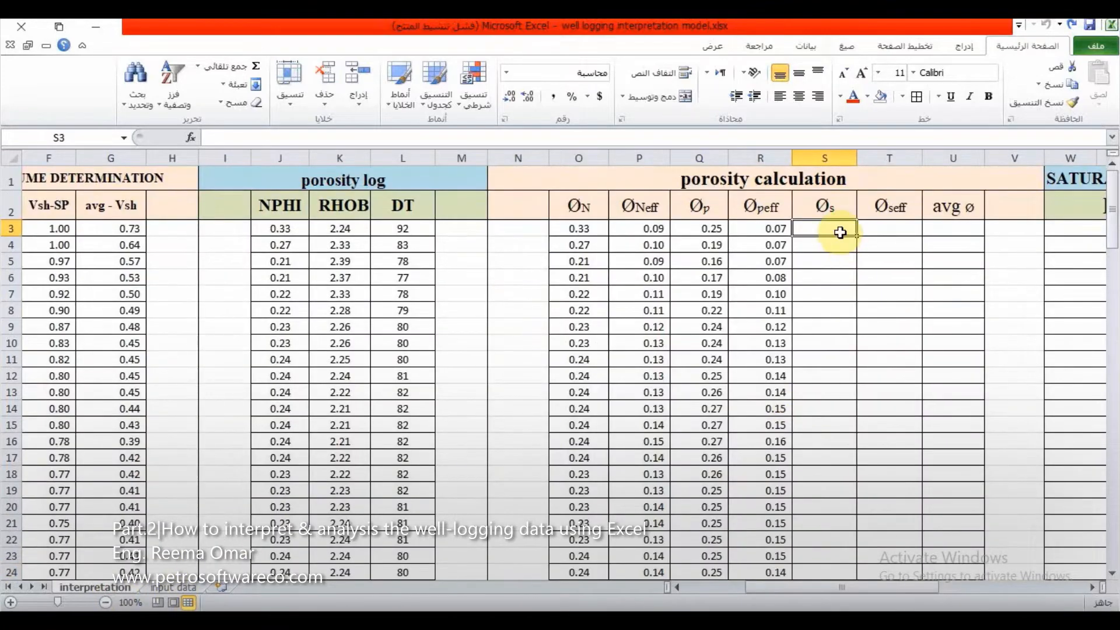
pyautogui.click(841, 230)
pyautogui.write('=')
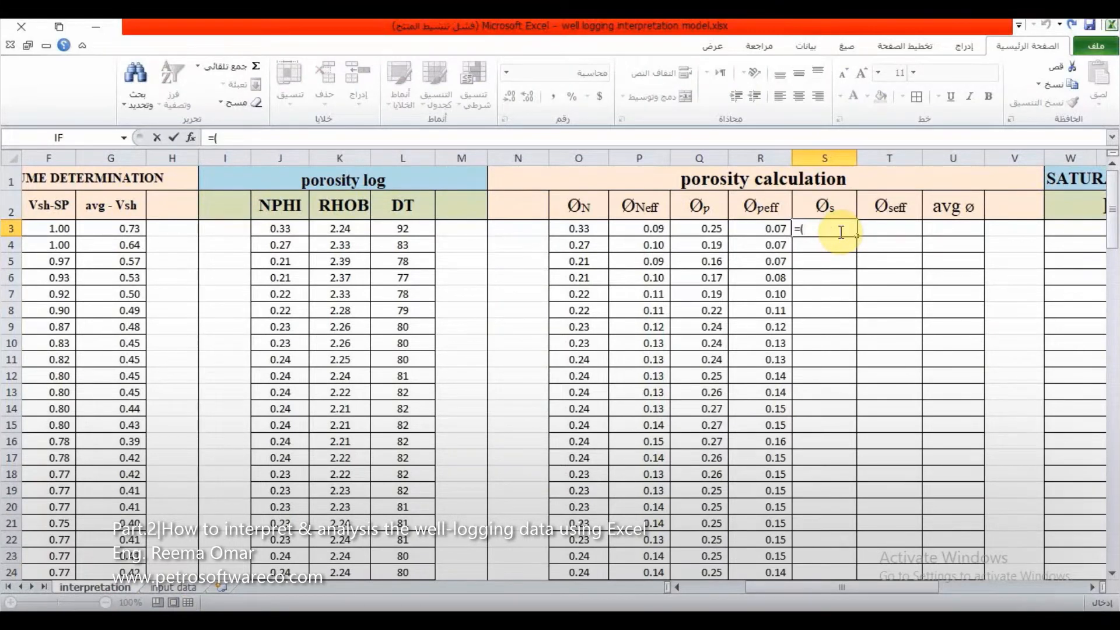
pyautogui.write('(')
pyautogui.click(419, 228)
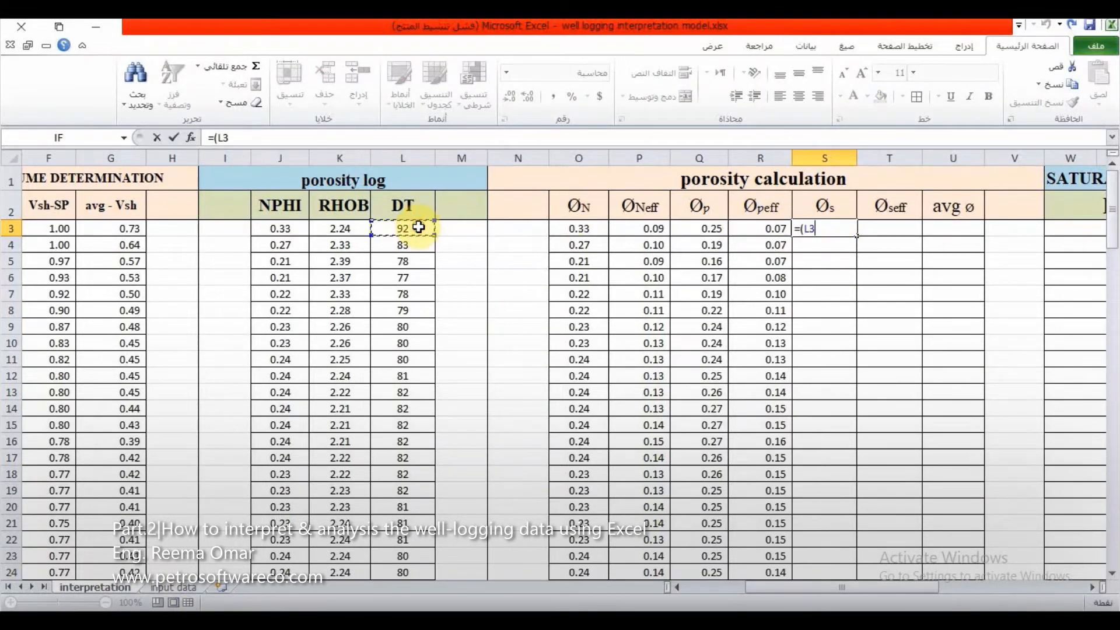
pyautogui.write('-')
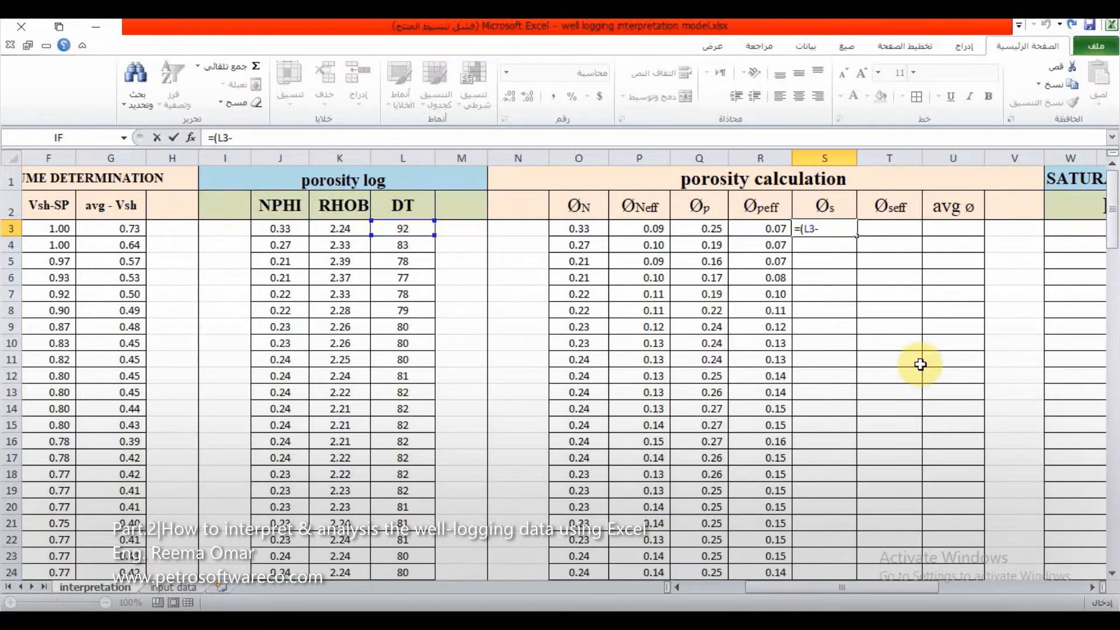
pyautogui.scroll(-20, 840, 326)
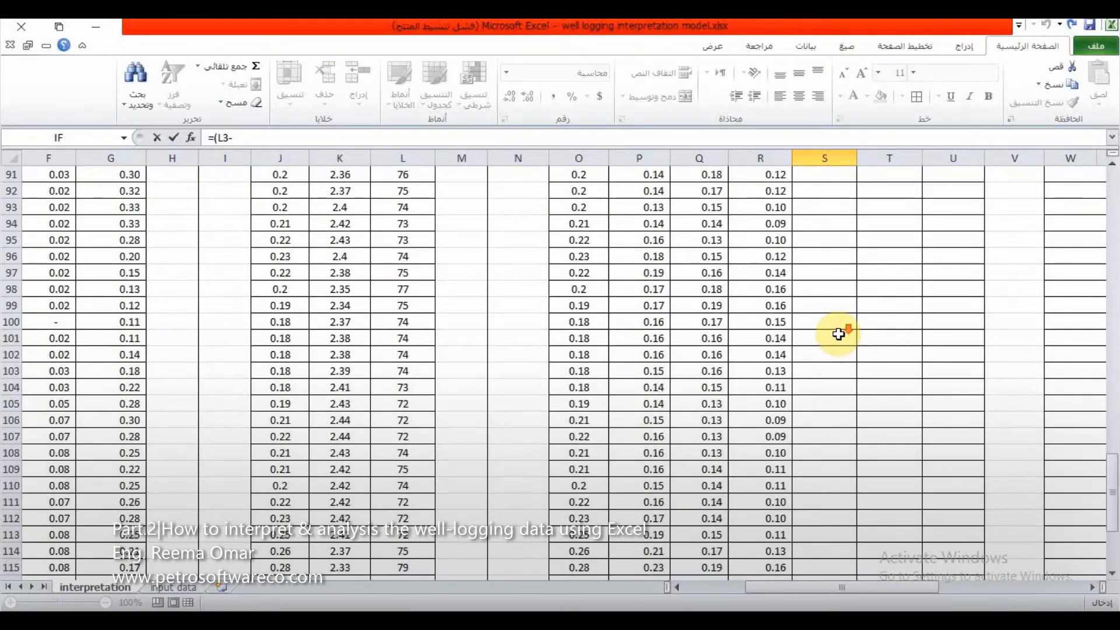
pyautogui.scroll(-7, 838, 333)
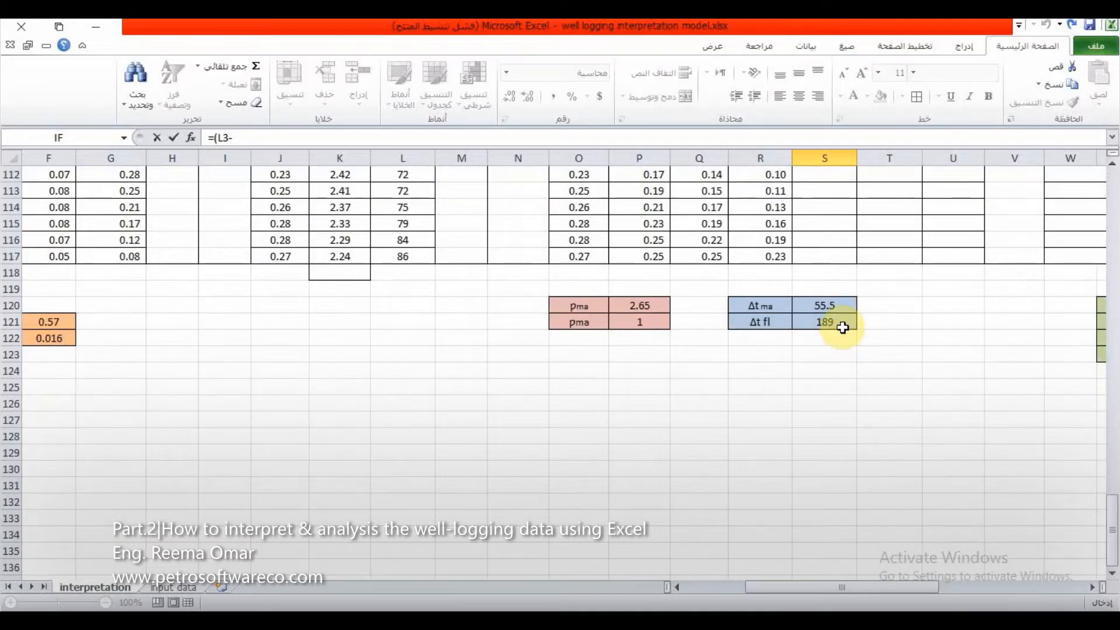
pyautogui.click(832, 305)
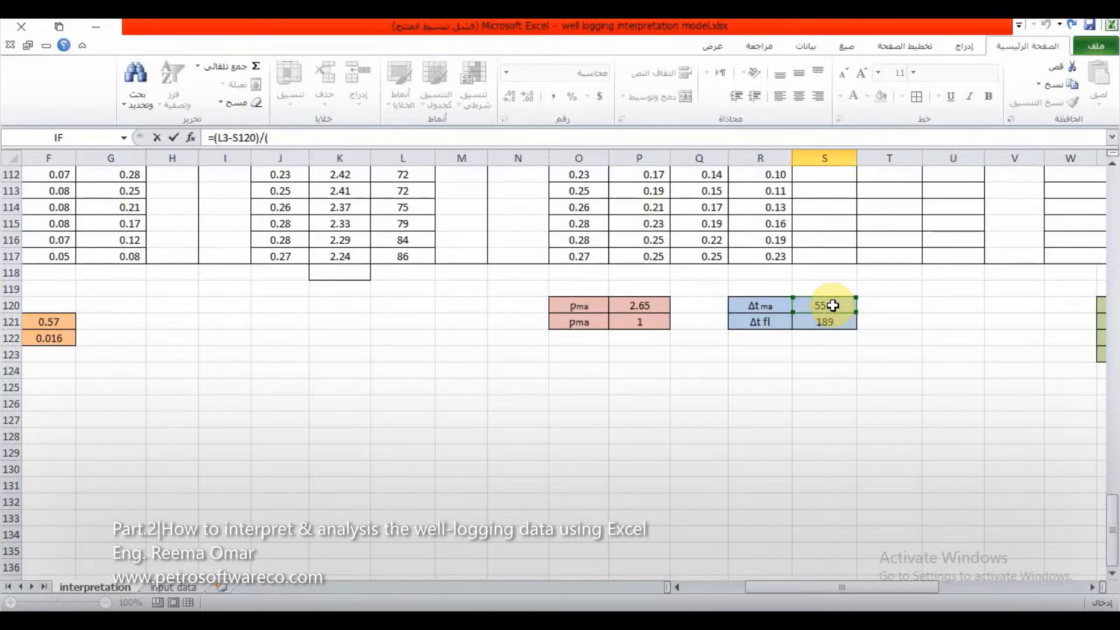
pyautogui.click(825, 322)
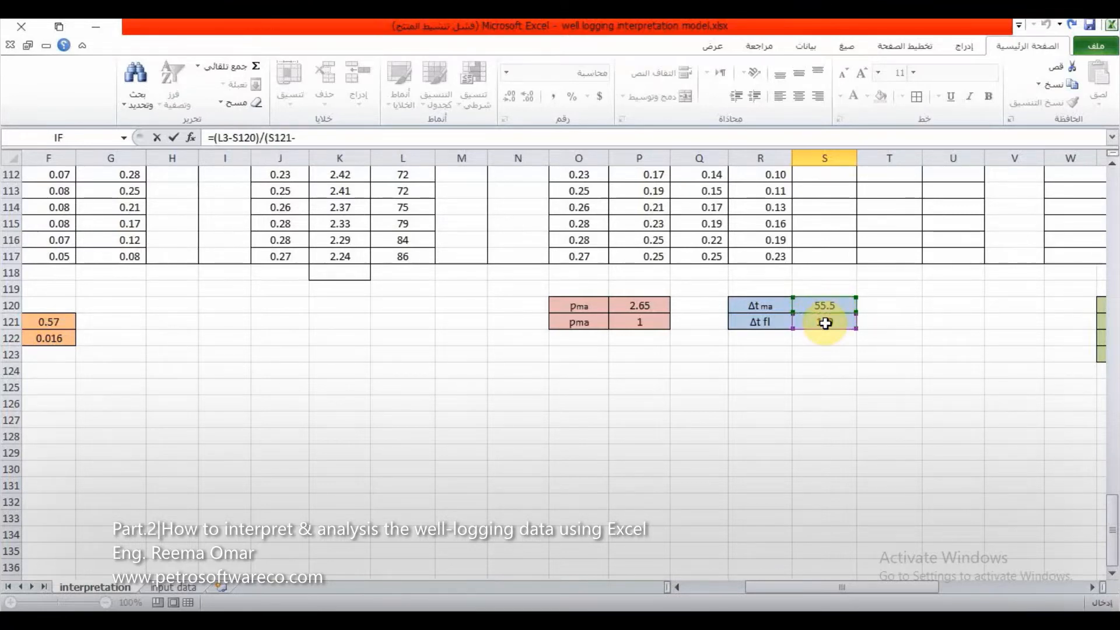
pyautogui.click(824, 306)
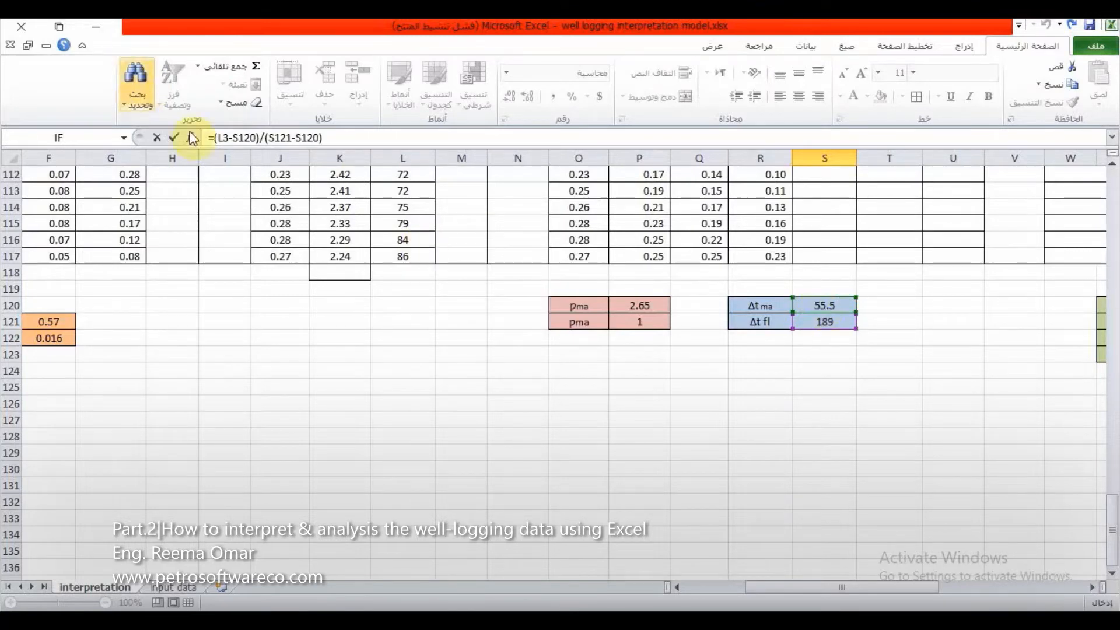
# Step: Make the matrix and fluid references in the S3 formula absolute, giving =(L3-$S$120)/($S$121-$S$120), and commit it
pyautogui.click(235, 138)
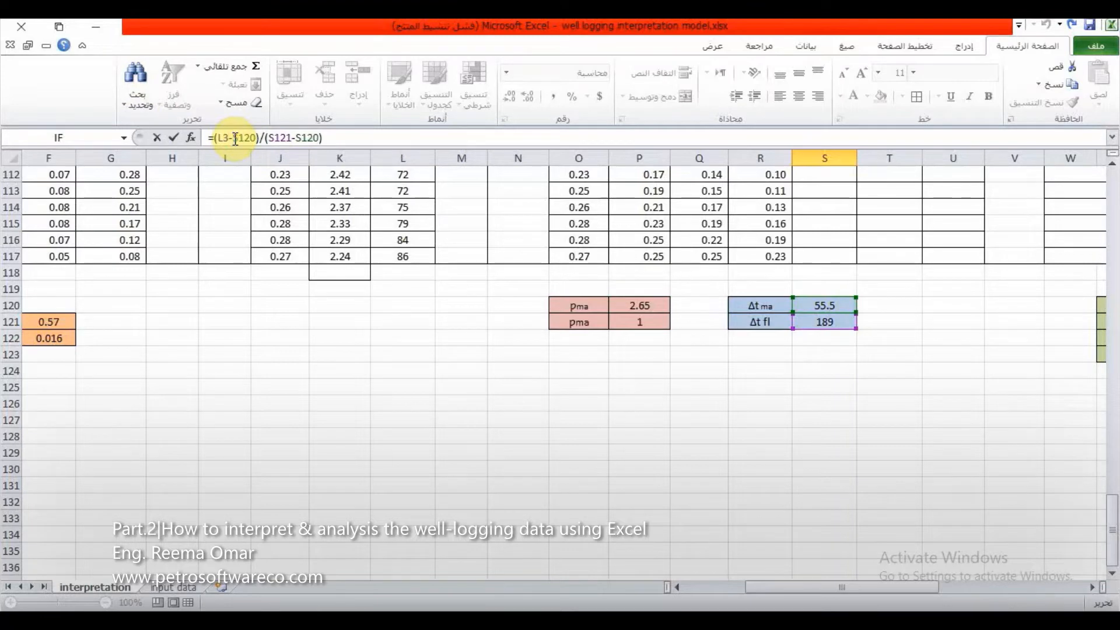
pyautogui.write('S')
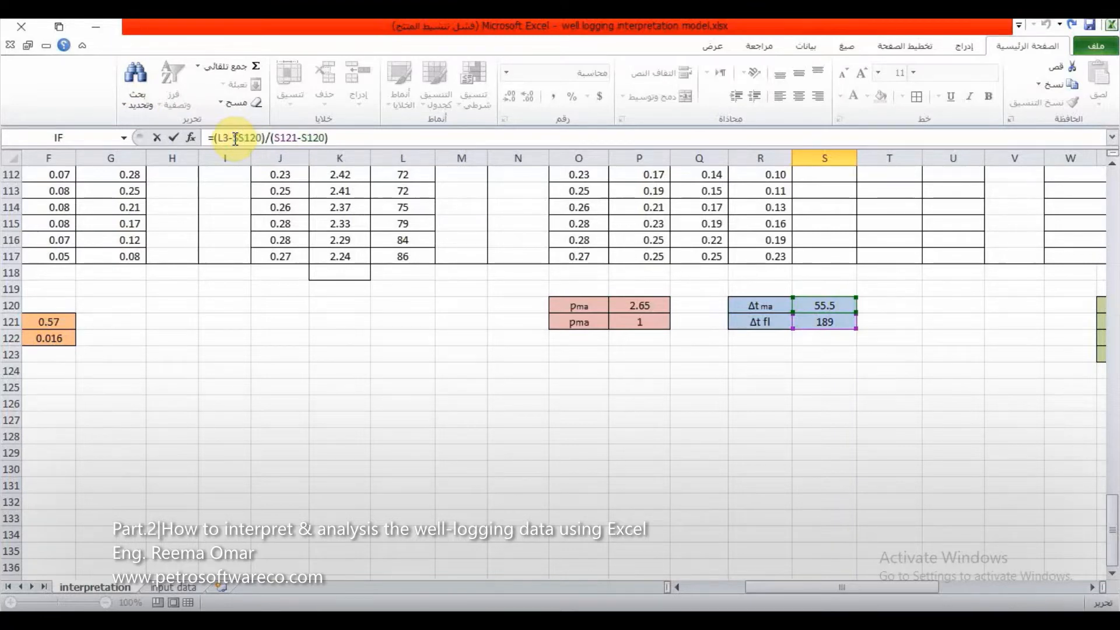
pyautogui.write('$')
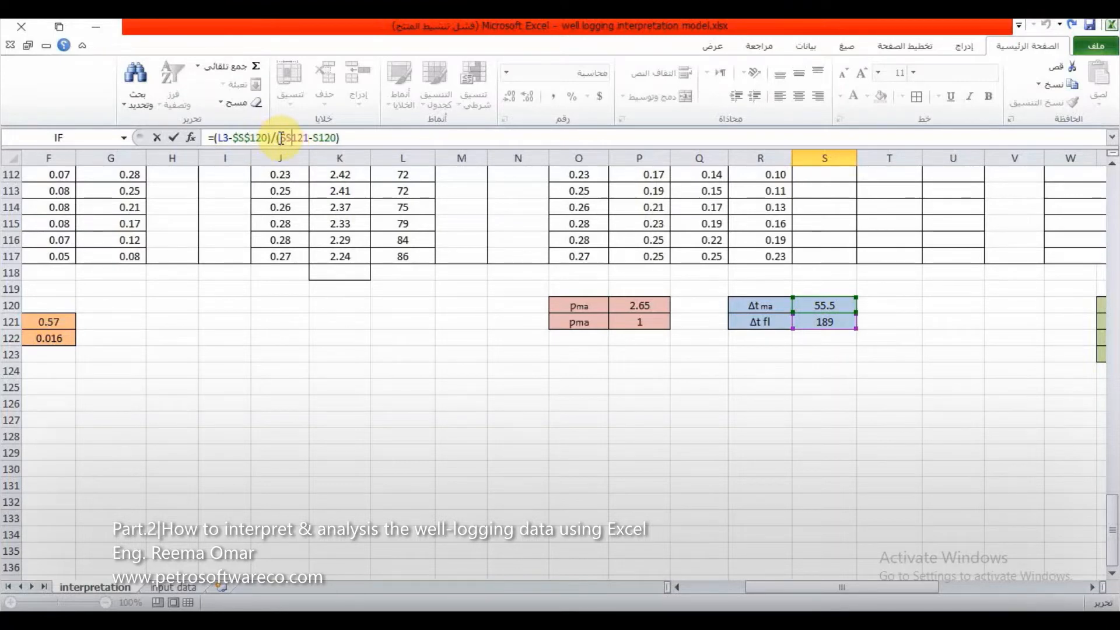
pyautogui.write('$S$')
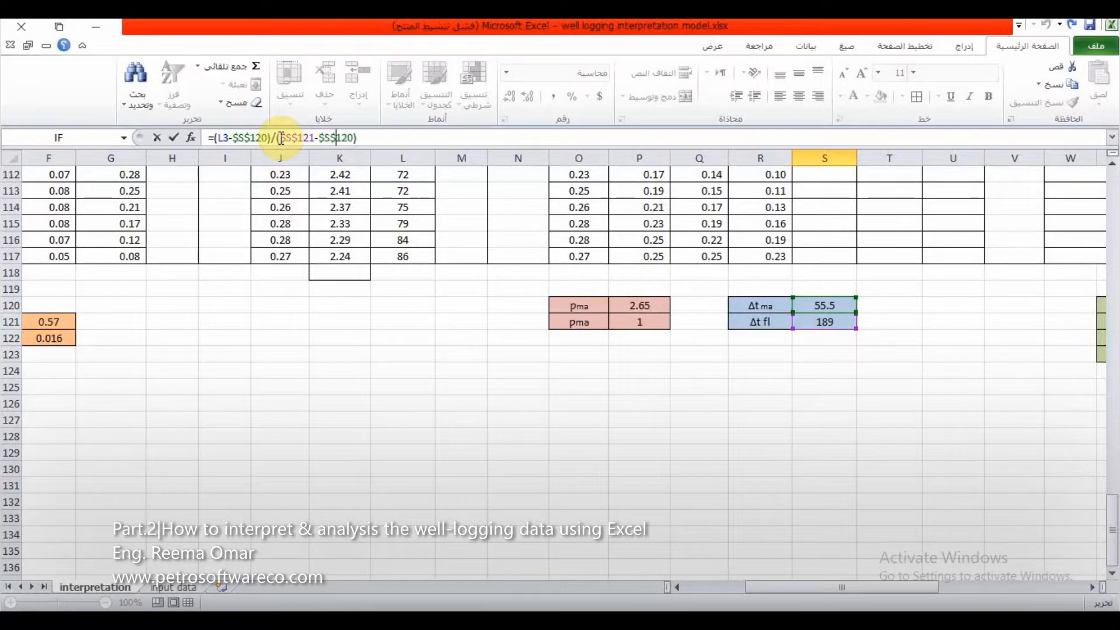
pyautogui.press('Return')
# Step: Fill the Øs formula from cell S3 down to the last depth row, 117
pyautogui.scroll(1, 855, 379)
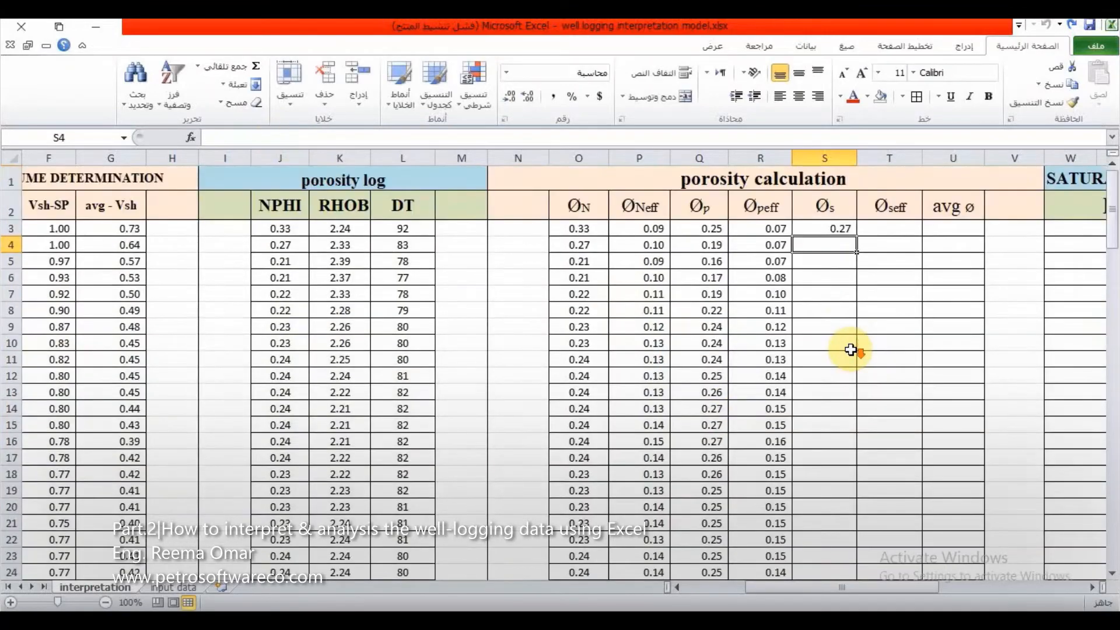
pyautogui.click(840, 229)
pyautogui.moveTo(856, 236); pyautogui.dragTo(832, 486)
pyautogui.scroll(20, 844, 371)
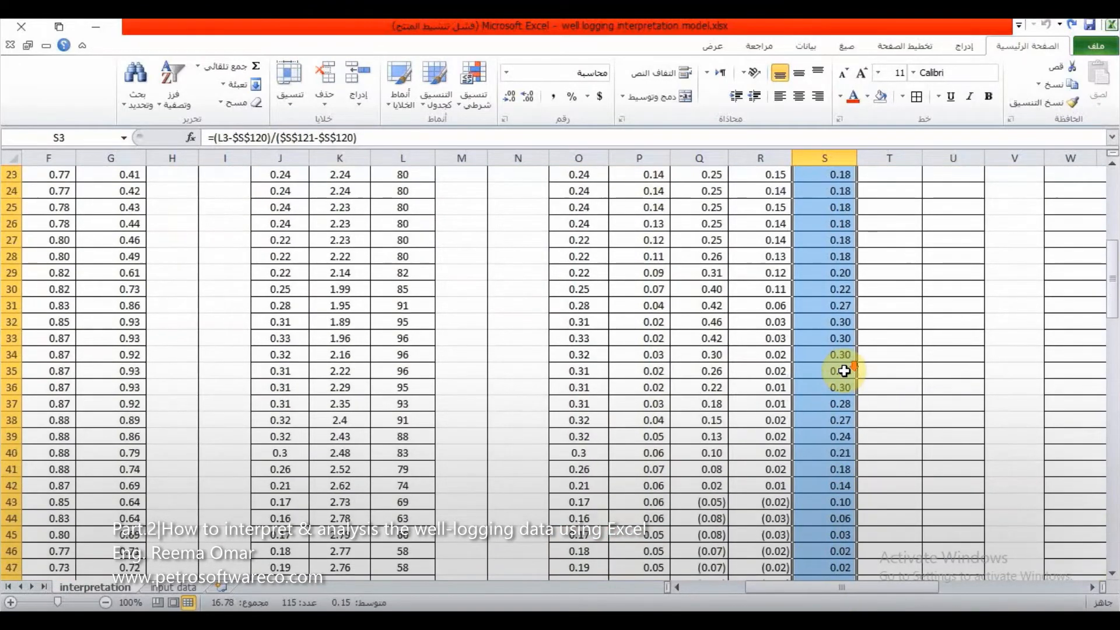
pyautogui.scroll(2, 844, 371)
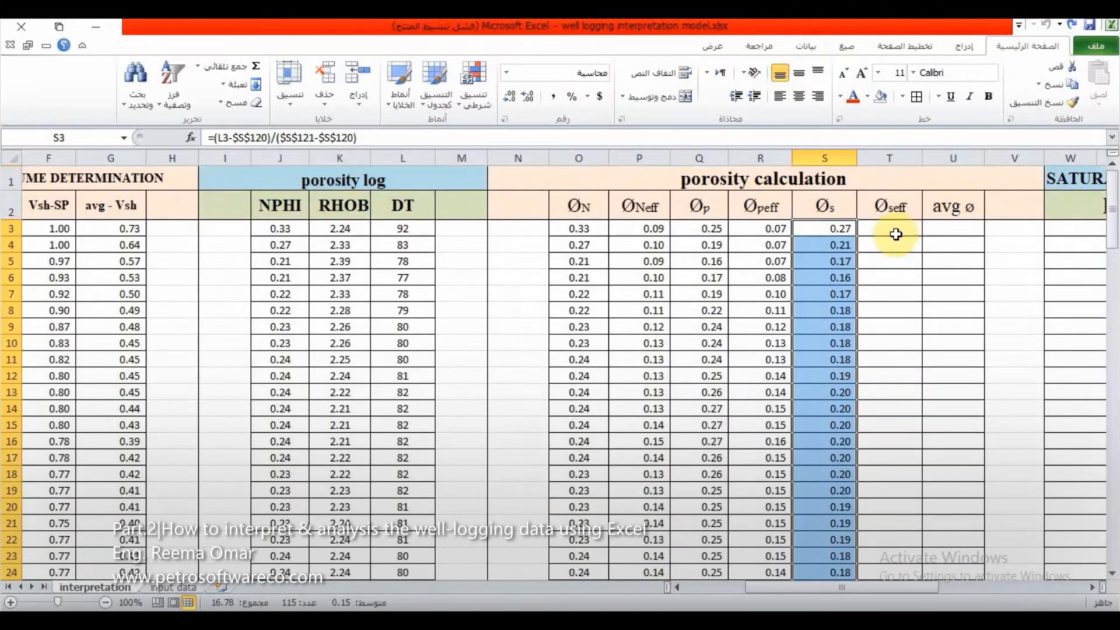
# Step: Enter the effective sonic porosity formula =S3*(1-G3) in cell T3 of the Øseff column
pyautogui.click(896, 233)
pyautogui.doubleClick(895, 231)
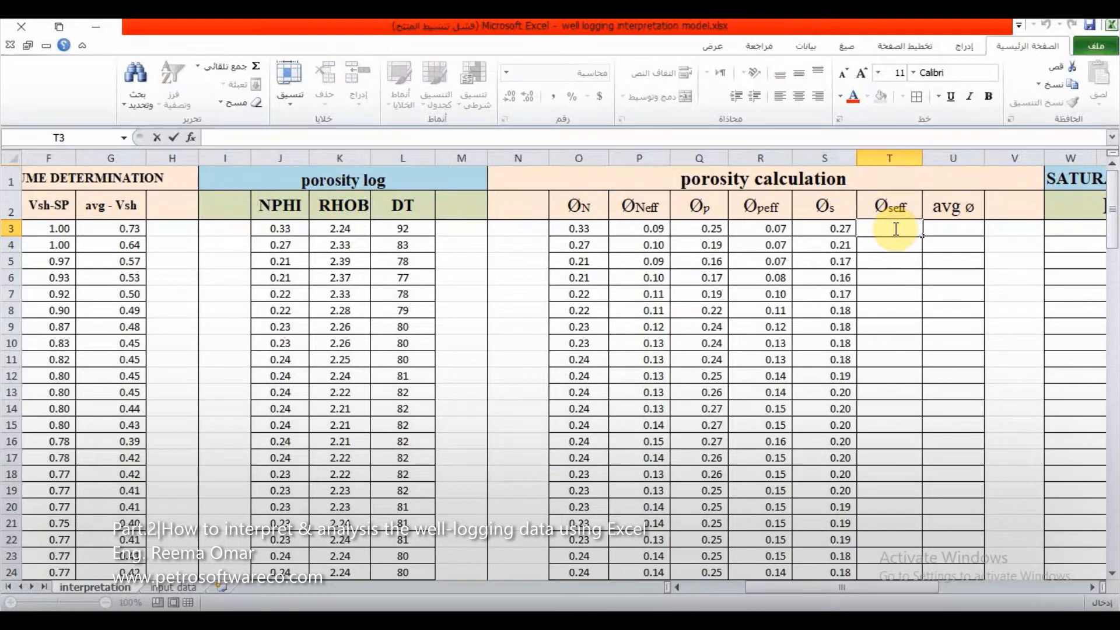
pyautogui.write('=')
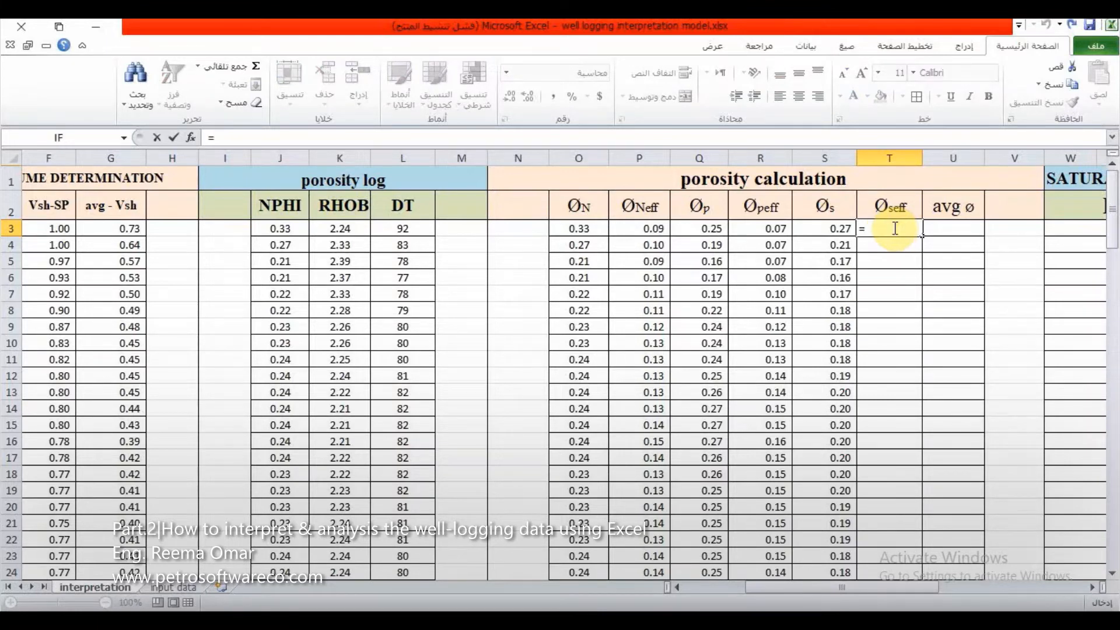
pyautogui.click(849, 228)
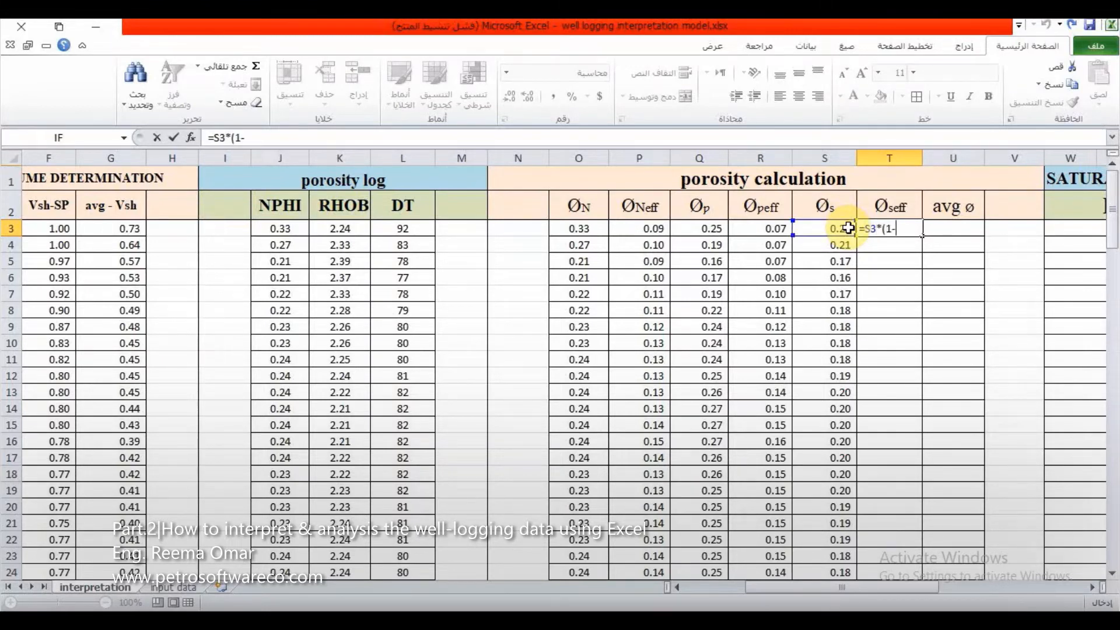
pyautogui.click(131, 231)
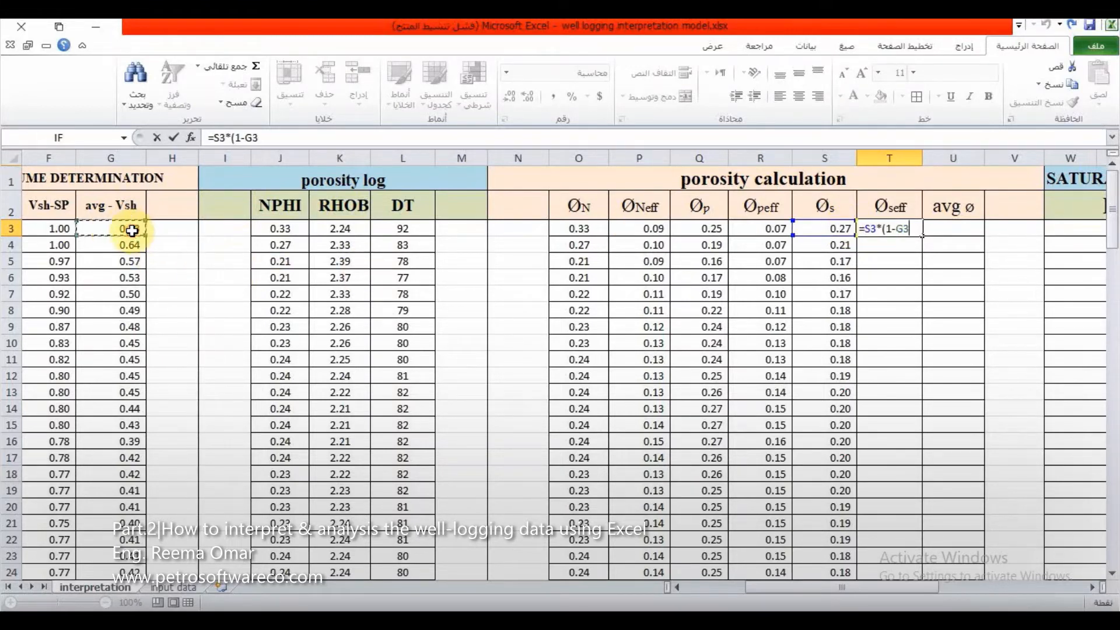
pyautogui.write('_')
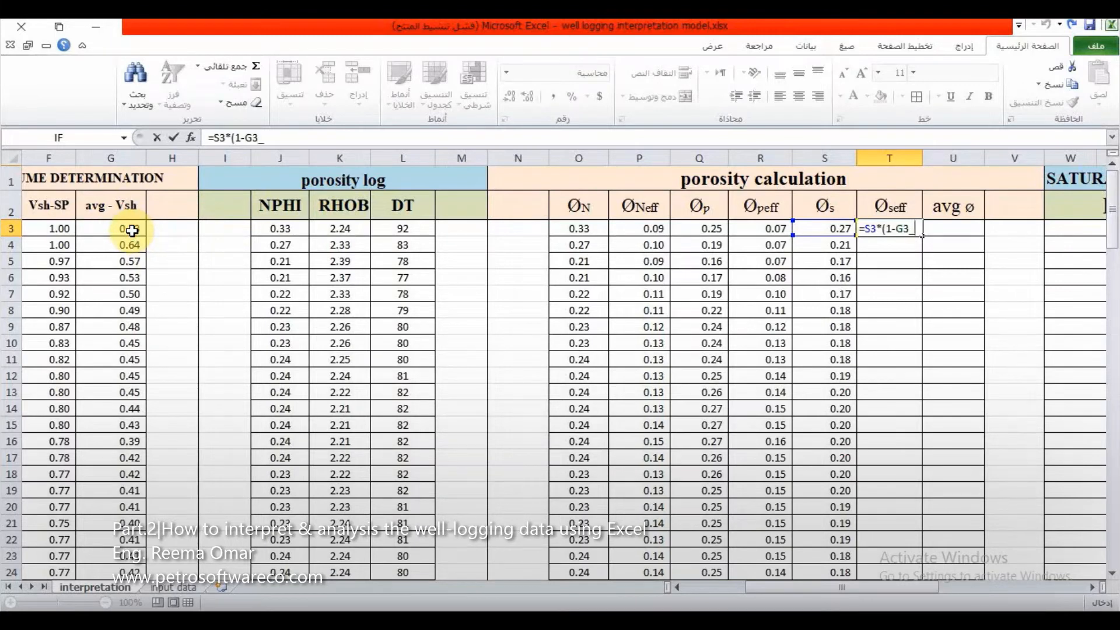
pyautogui.press('BackSpace')
pyautogui.press('Return')
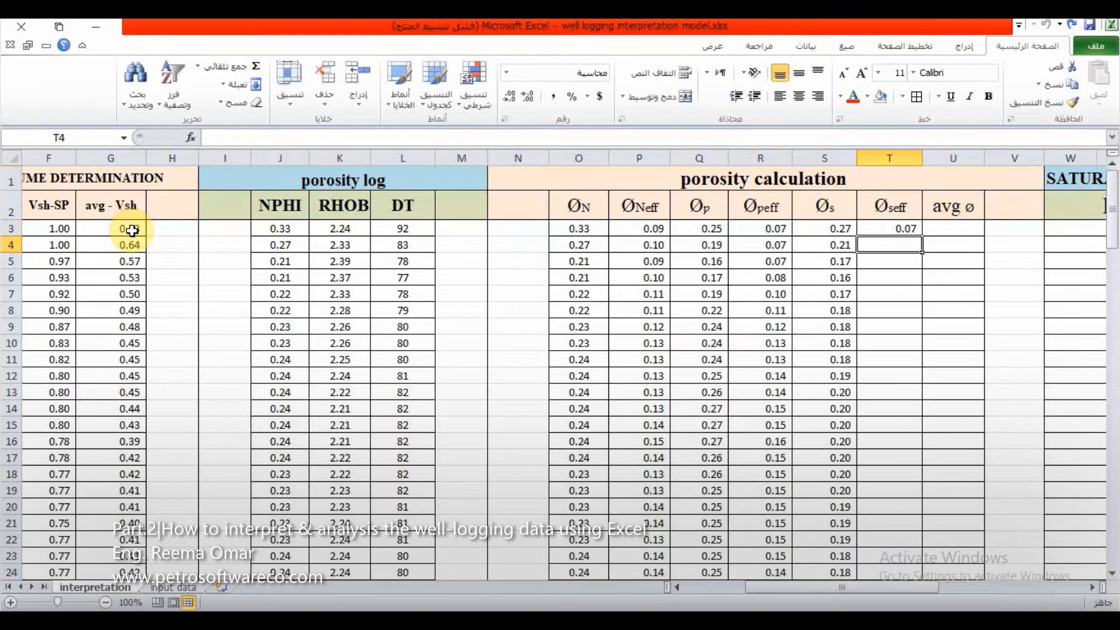
# Step: Fill the Øseff formula from cell T3 down to the last depth row, 117
pyautogui.click(904, 229)
pyautogui.moveTo(923, 236); pyautogui.dragTo(912, 480)
pyautogui.scroll(8, 904, 403)
pyautogui.scroll(20, 903, 404)
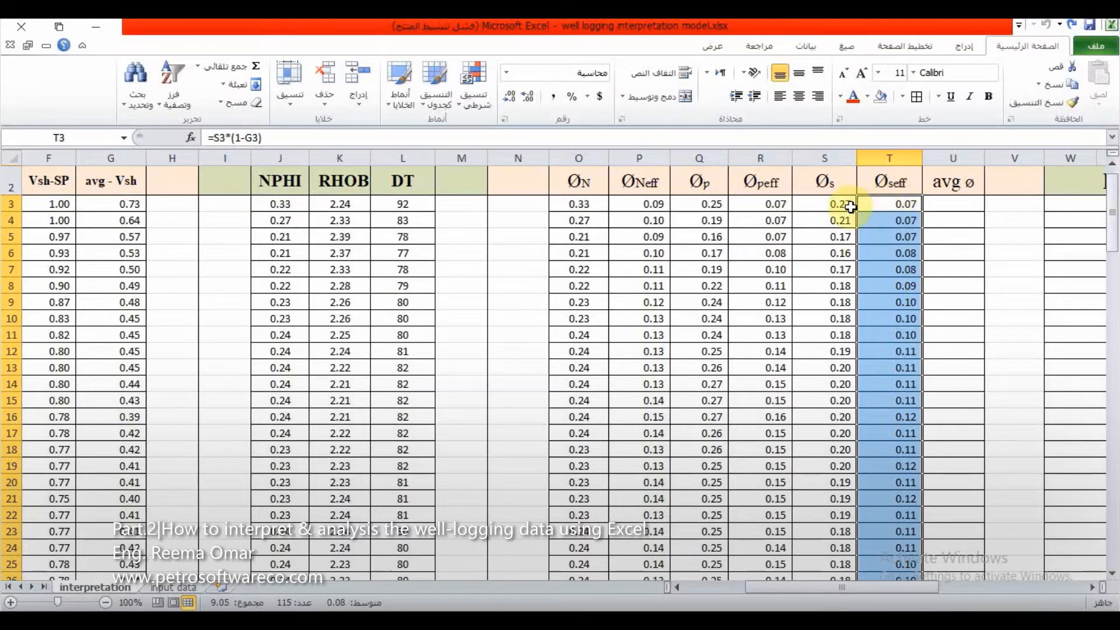
# Step: Enter =AVERAGE(P3,R3,T3) in cell U3 of the avg ø column to average the three effective porosities
pyautogui.doubleClick(944, 206)
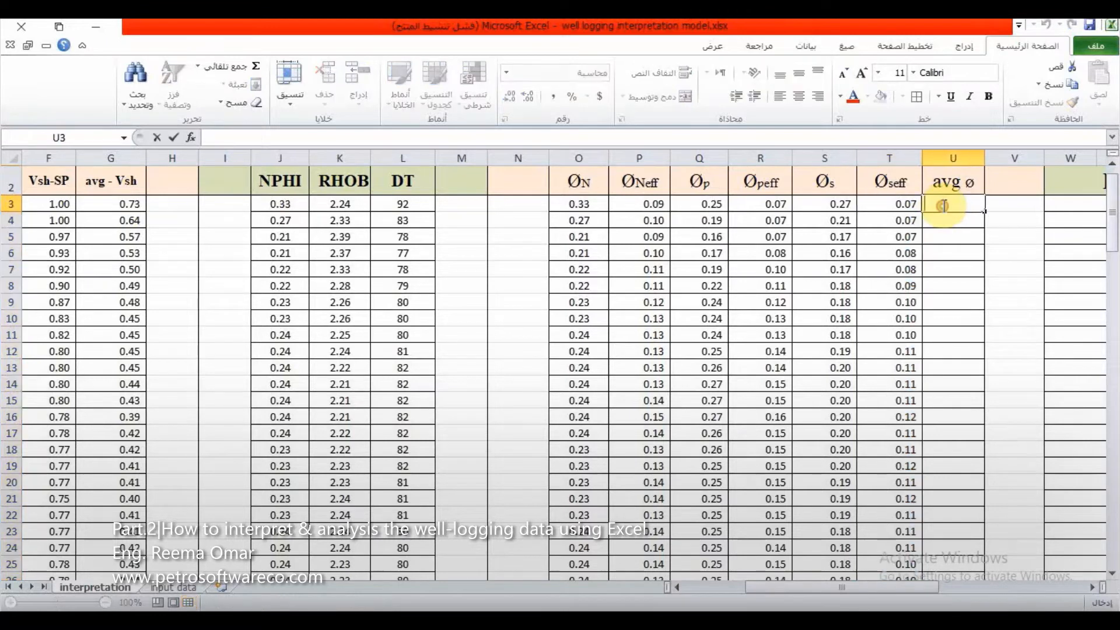
pyautogui.write('=')
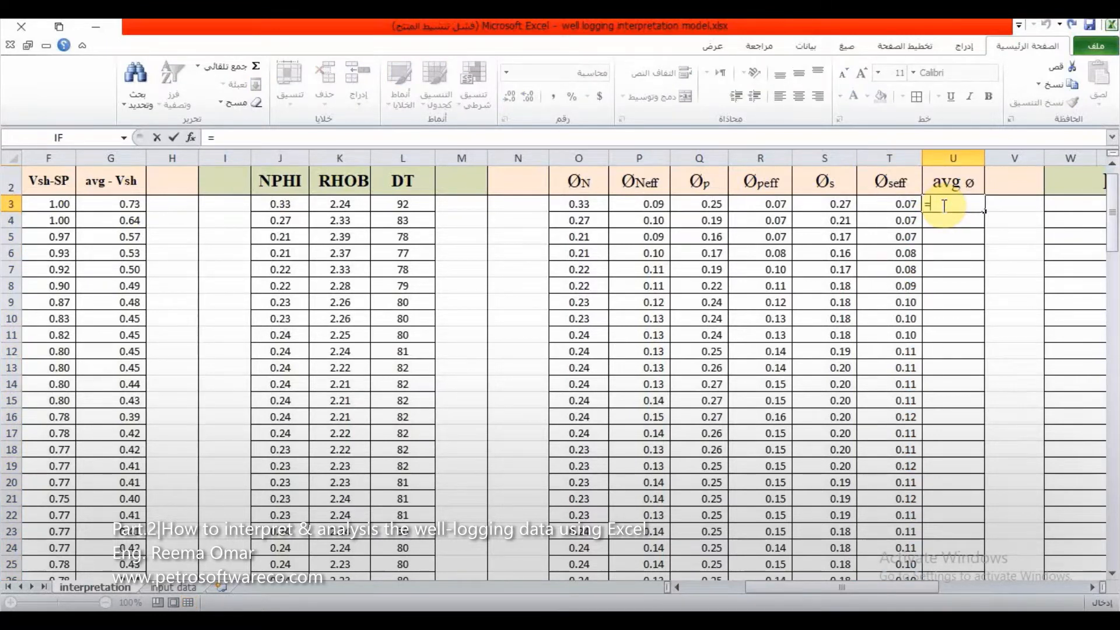
pyautogui.write('A')
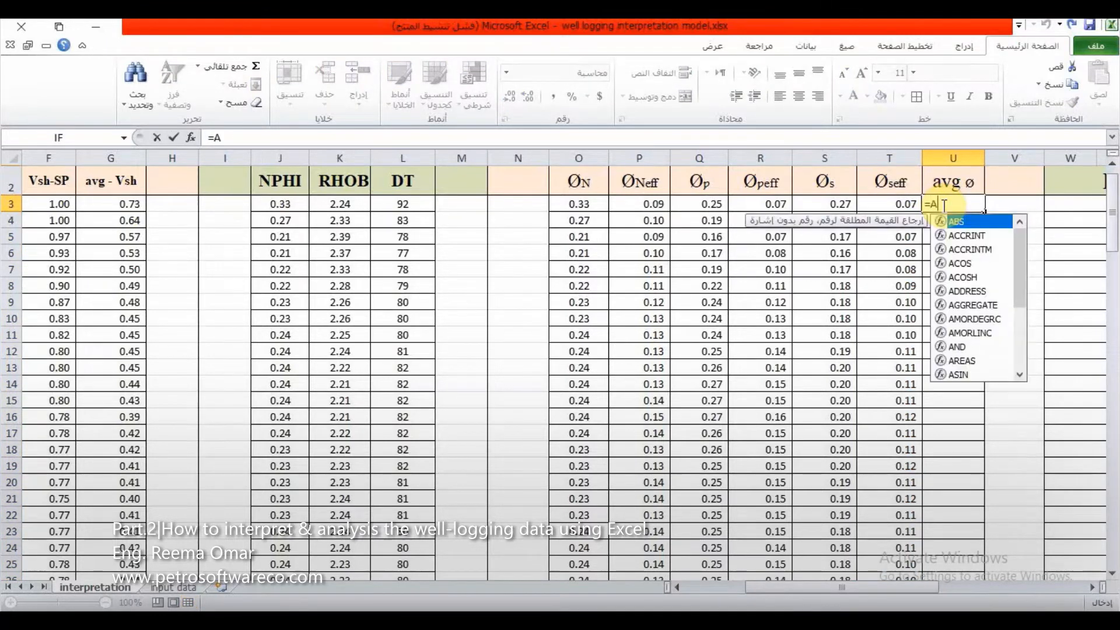
pyautogui.write('V')
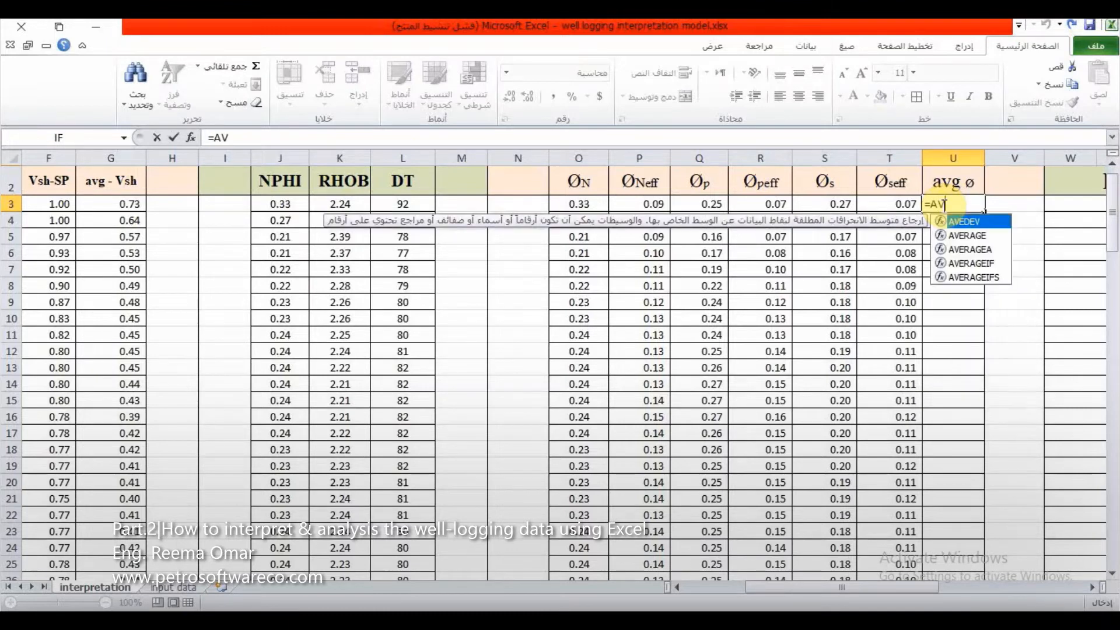
pyautogui.click(963, 235)
pyautogui.doubleClick(963, 236)
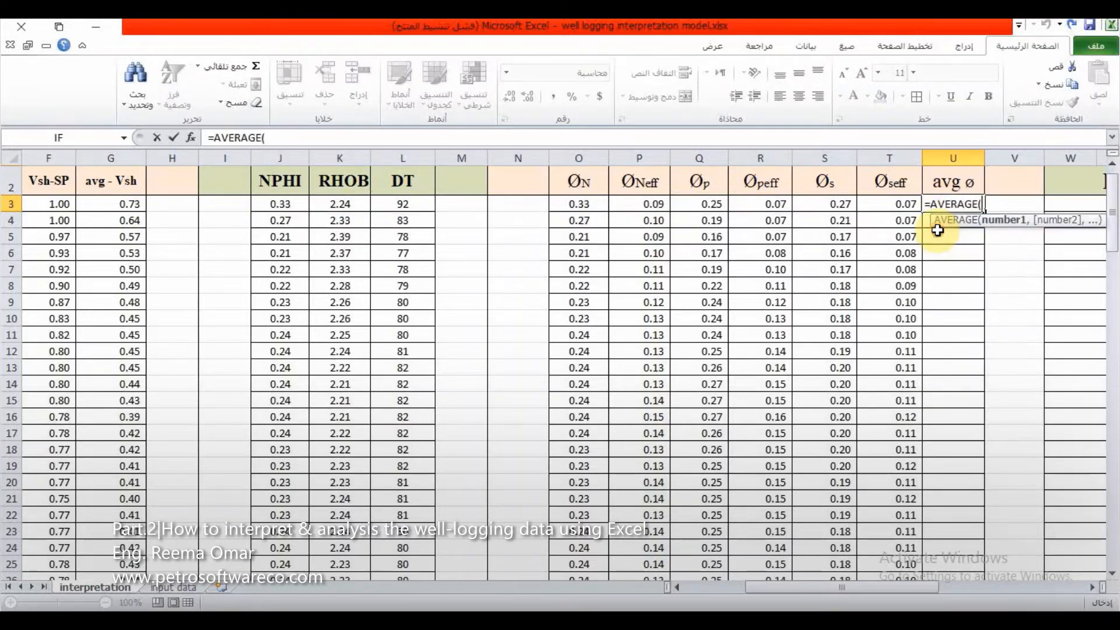
pyautogui.click(654, 205)
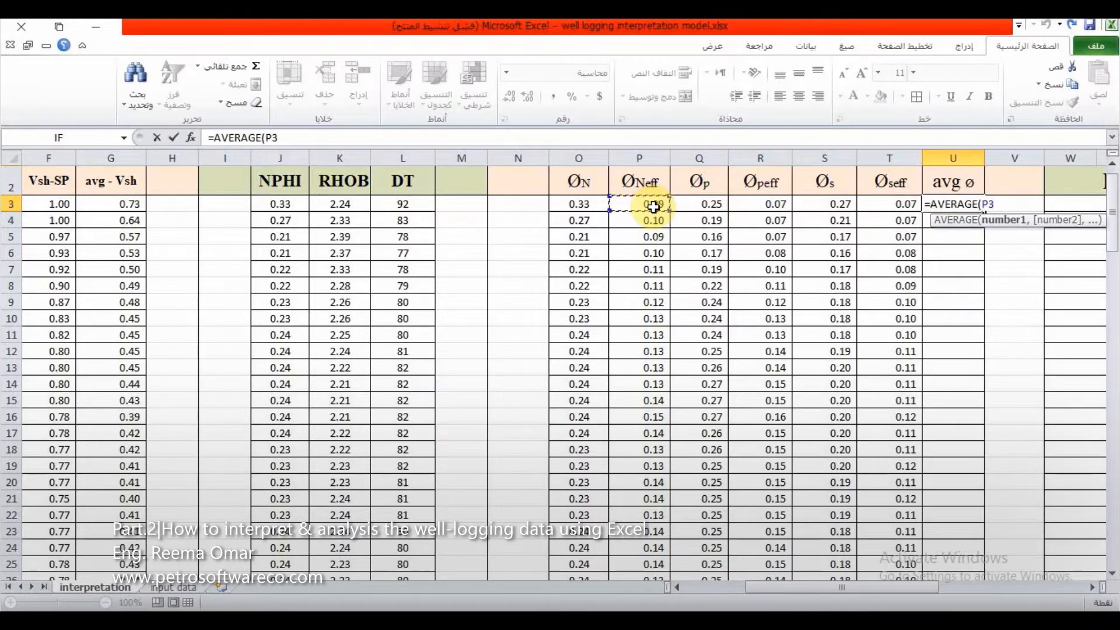
pyautogui.write(',')
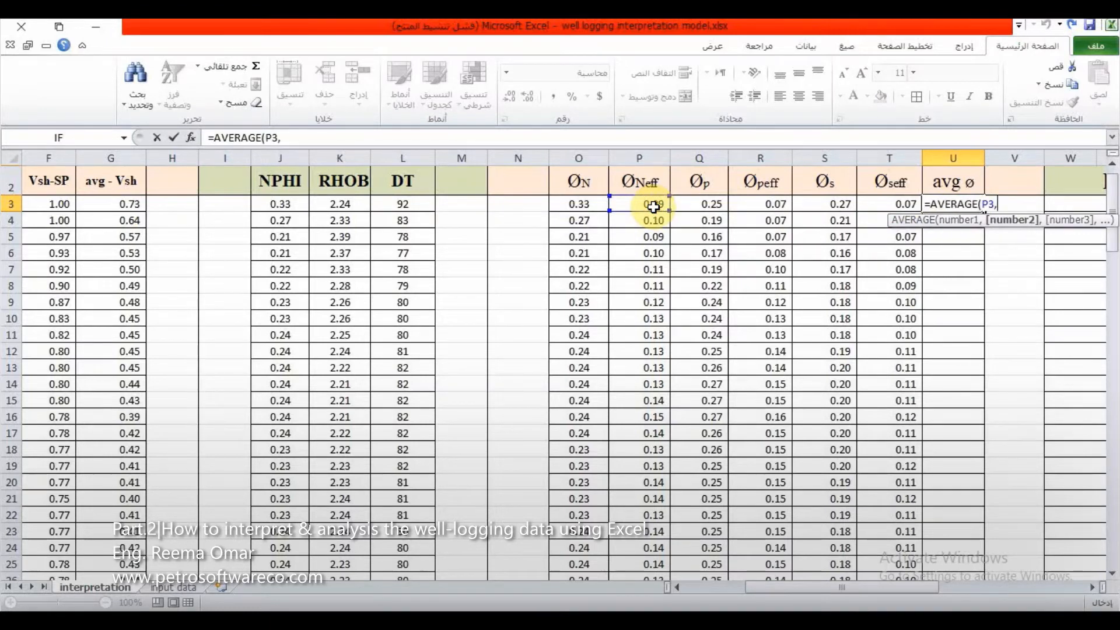
pyautogui.click(759, 205)
pyautogui.write(',')
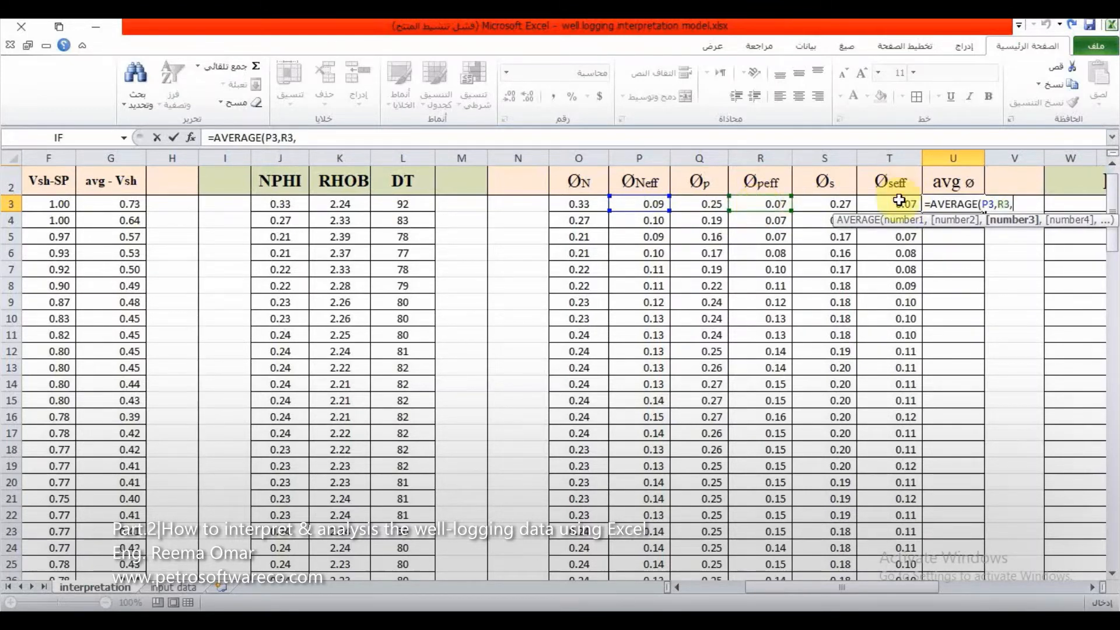
pyautogui.click(899, 201)
pyautogui.write('))')
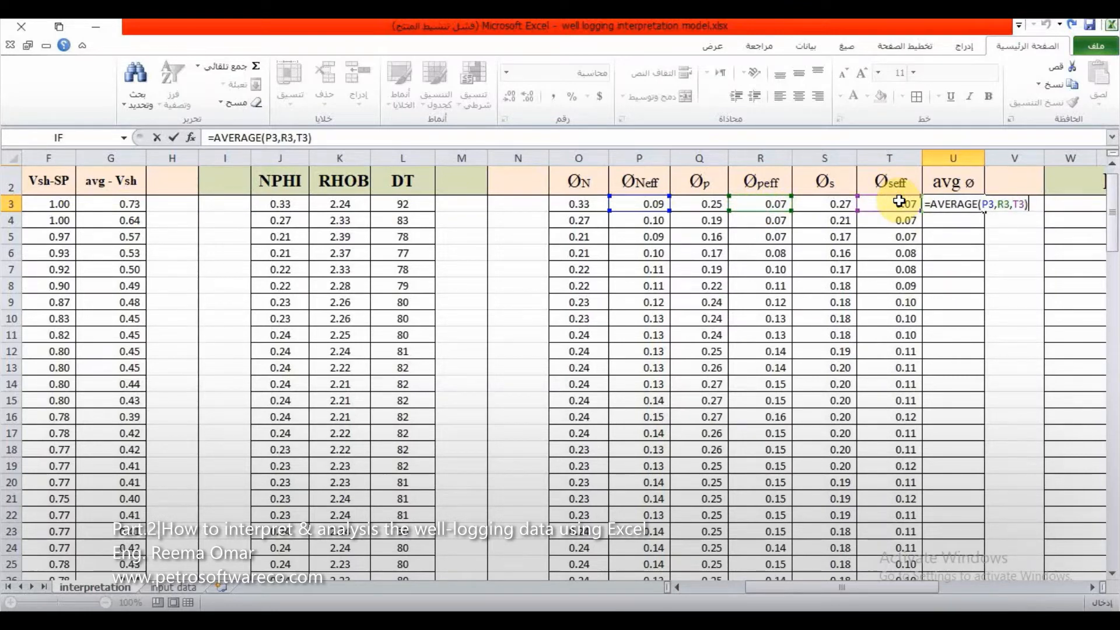
pyautogui.press('Return')
# Step: Fill the avg ø formula from cell U3 down to the last depth row, 117
pyautogui.click(962, 205)
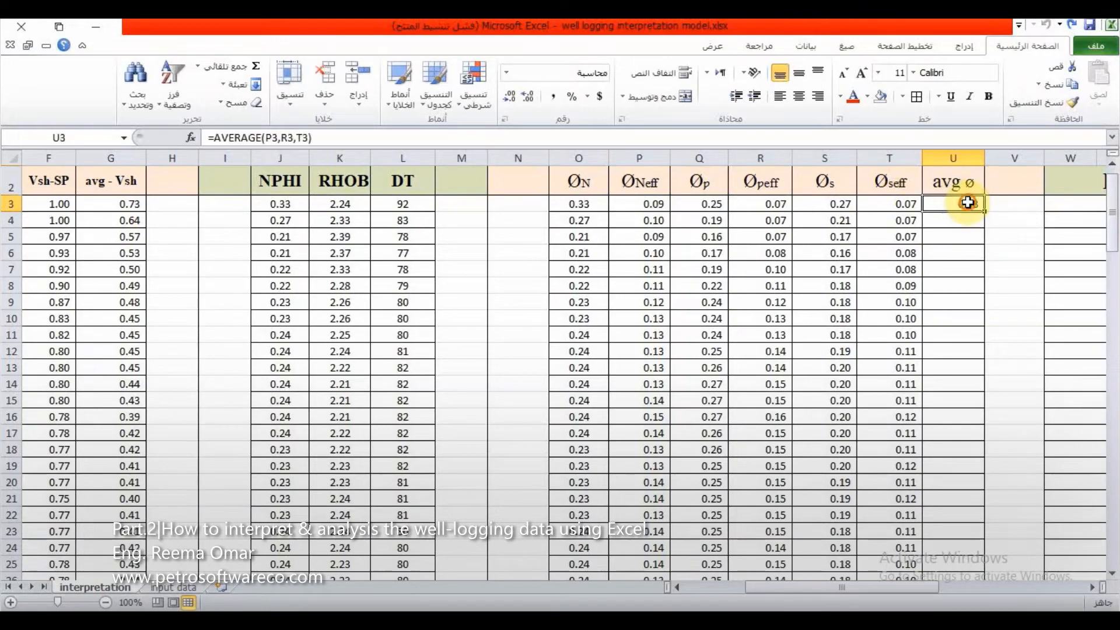
pyautogui.moveTo(984, 211); pyautogui.dragTo(960, 492)
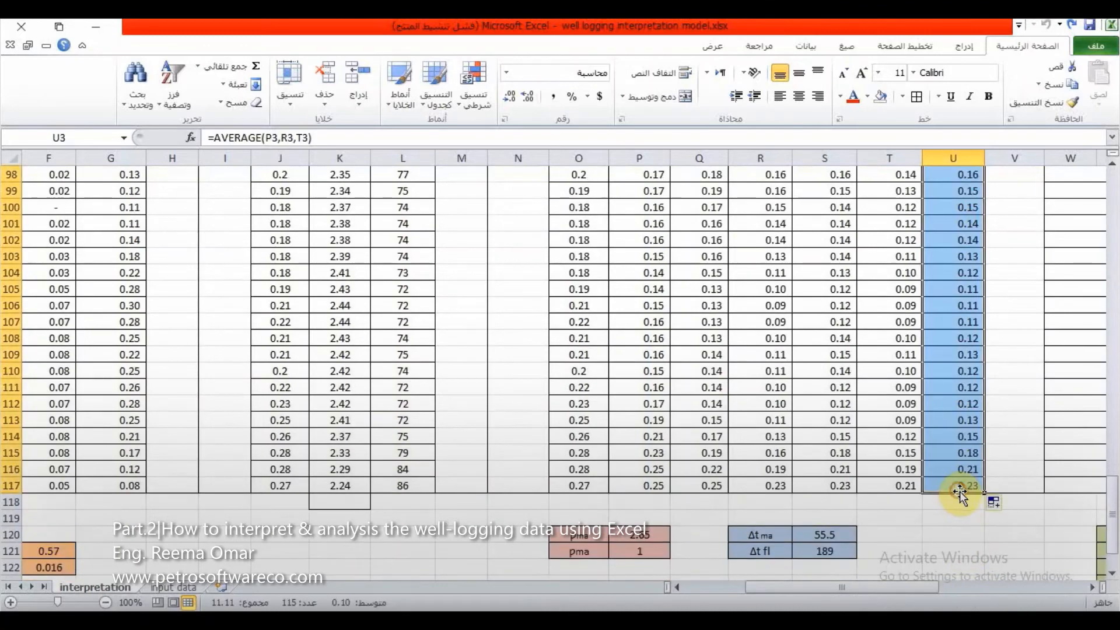
pyautogui.scroll(11, 957, 408)
pyautogui.scroll(20, 955, 419)
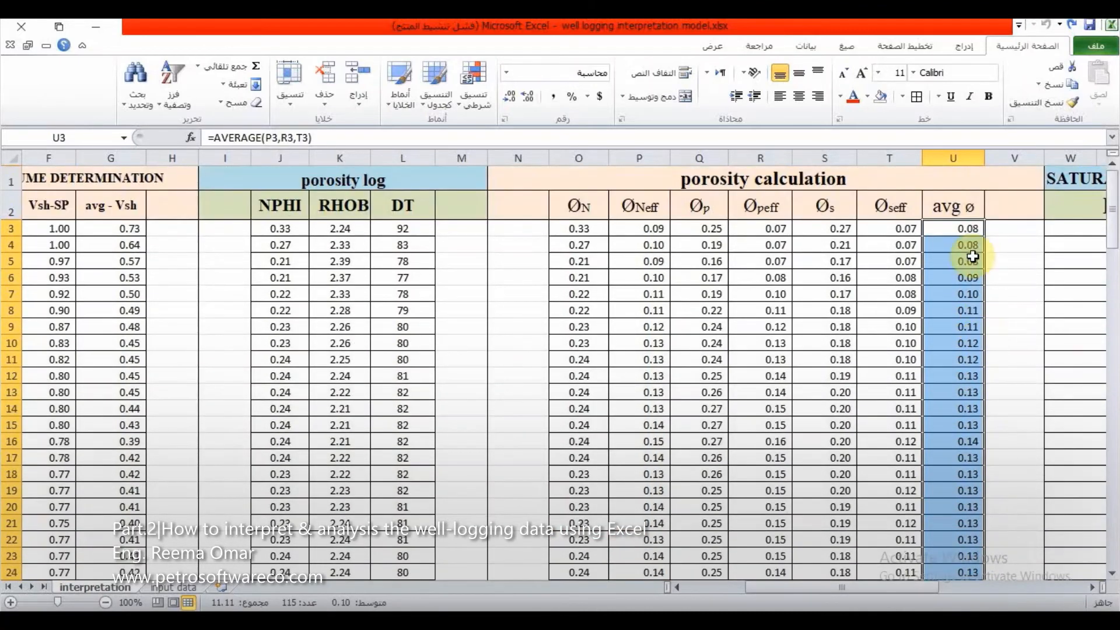
# Step: Compare the avg ø values in column U with the avg-Vsh values in column G across the depth rows
pyautogui.click(950, 322)
pyautogui.moveTo(950, 312); pyautogui.dragTo(973, 566)
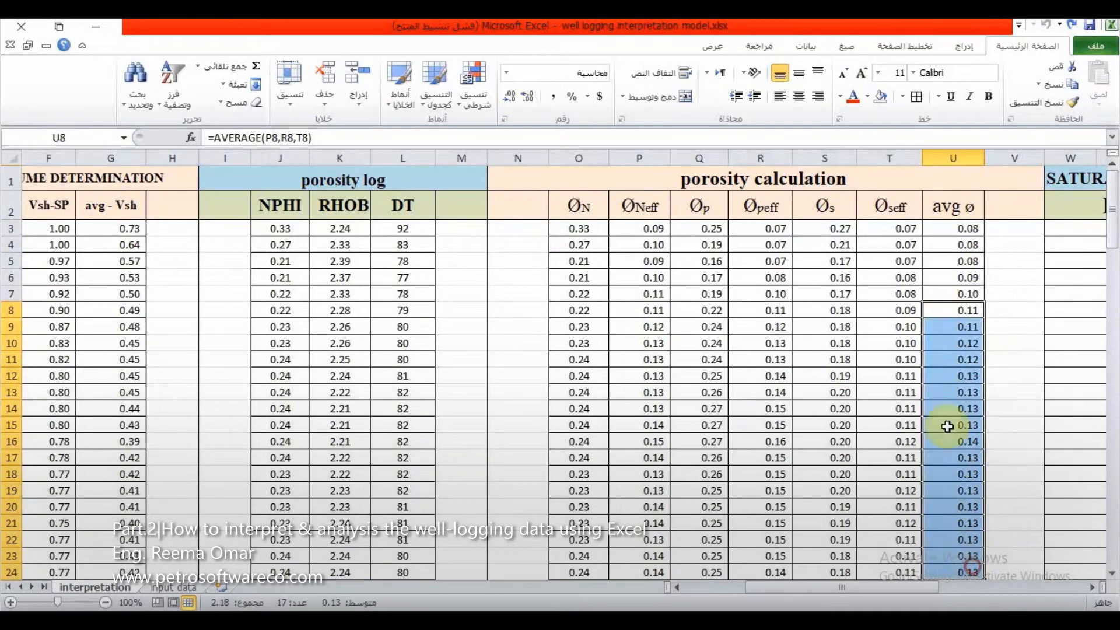
pyautogui.scroll(-3, 950, 425)
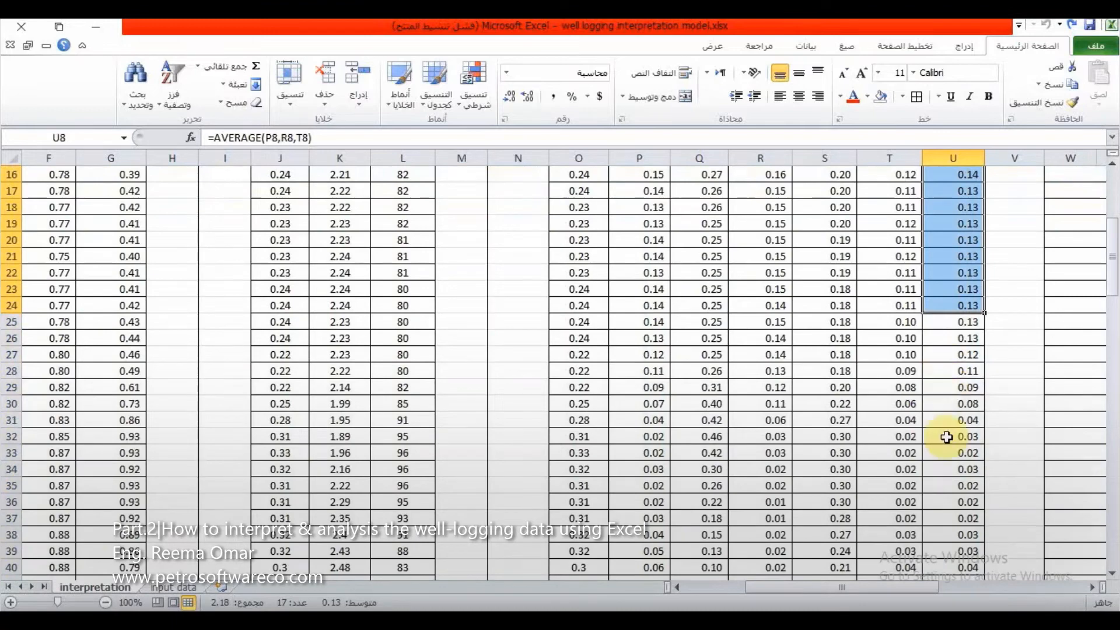
pyautogui.scroll(-2, 949, 444)
pyautogui.click(961, 401)
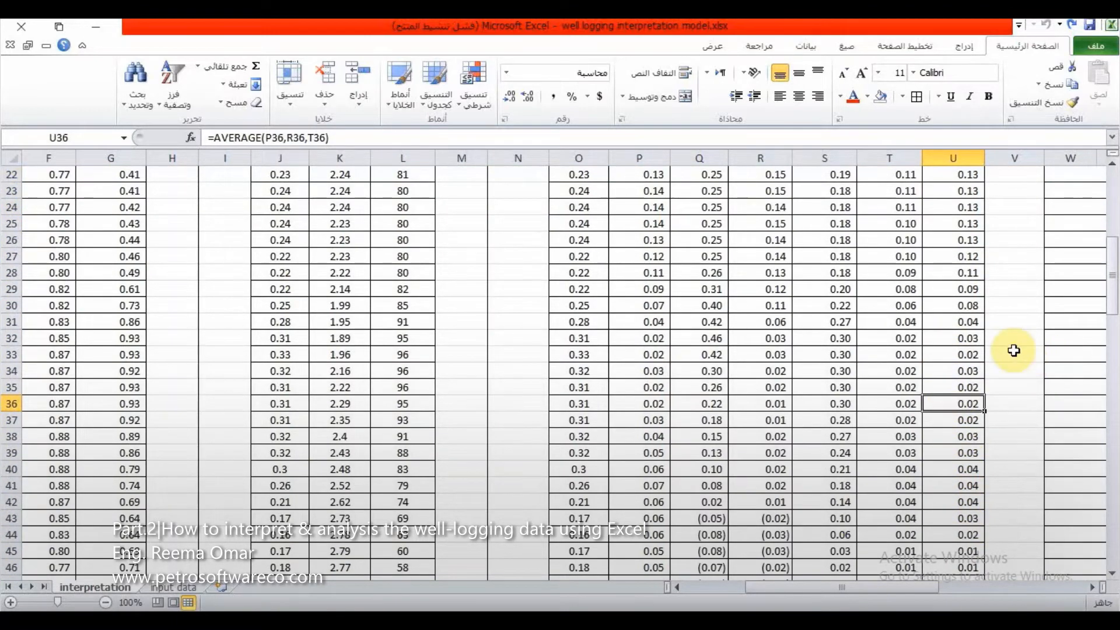
pyautogui.moveTo(967, 318); pyautogui.dragTo(961, 534)
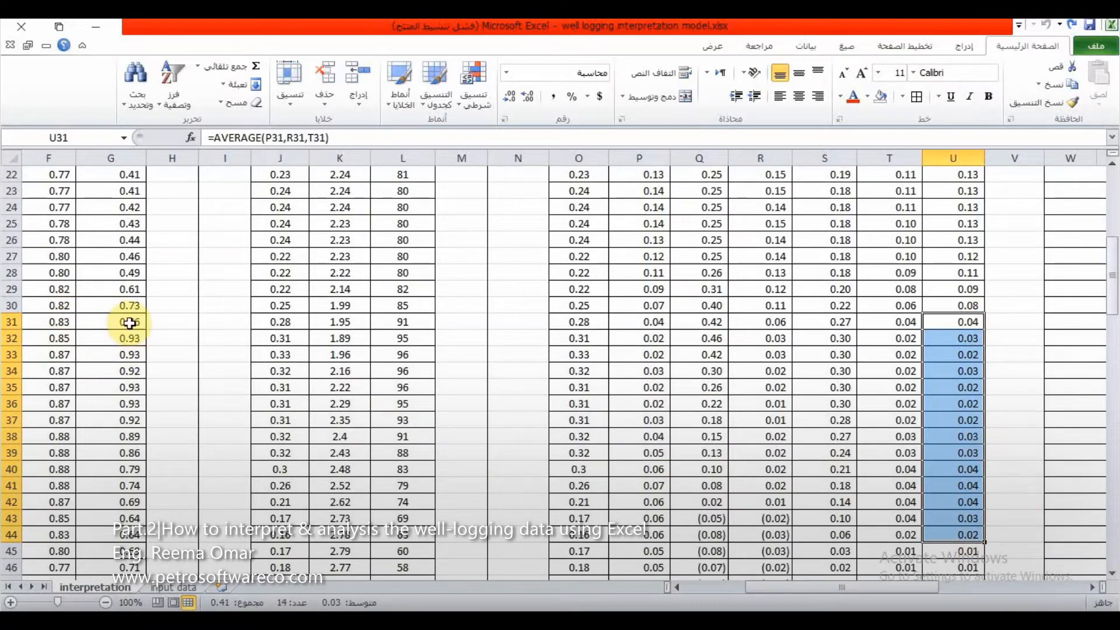
pyautogui.moveTo(130, 304); pyautogui.dragTo(133, 569)
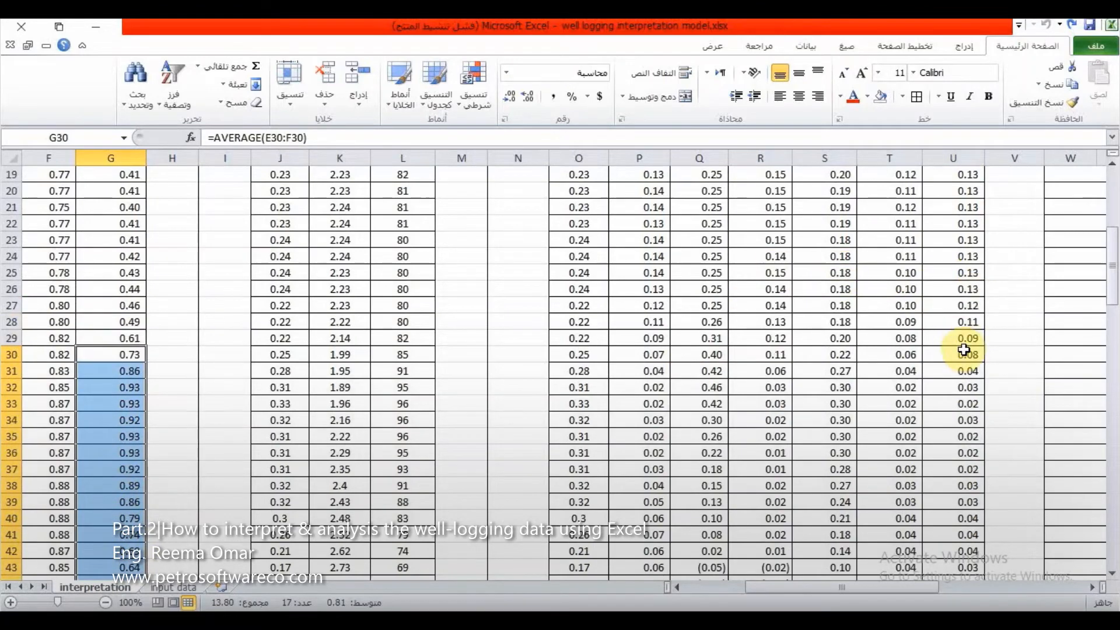
pyautogui.moveTo(971, 289); pyautogui.dragTo(954, 190)
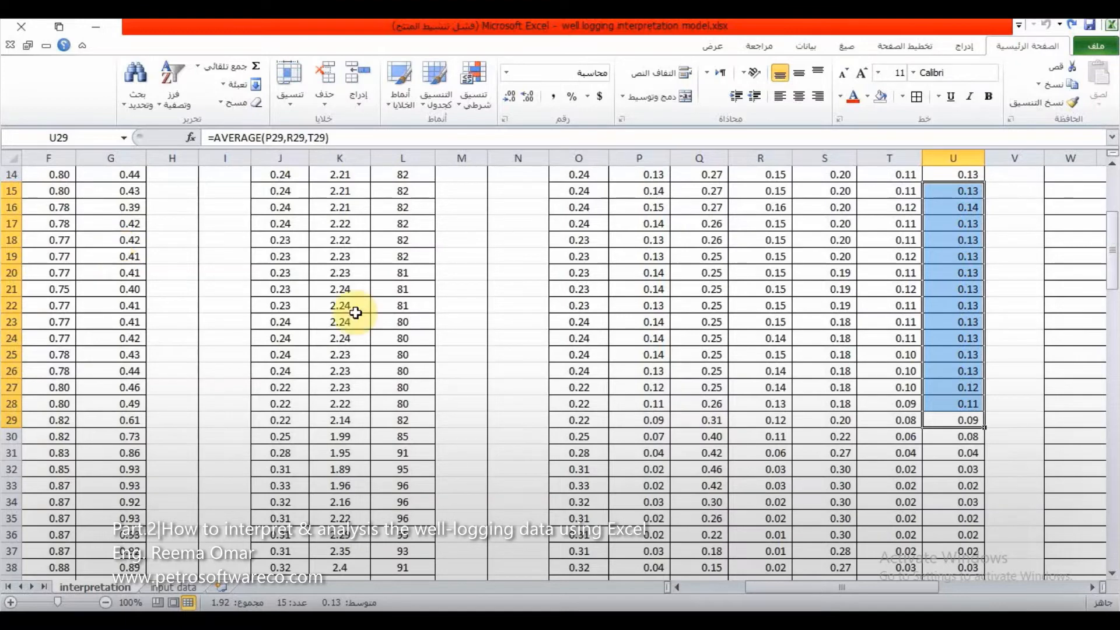
# Step: Review the ILD and fluid saturation columns, and the saturation estimation equations on the input data sheet
pyautogui.moveTo(832, 586); pyautogui.dragTo(885, 590)
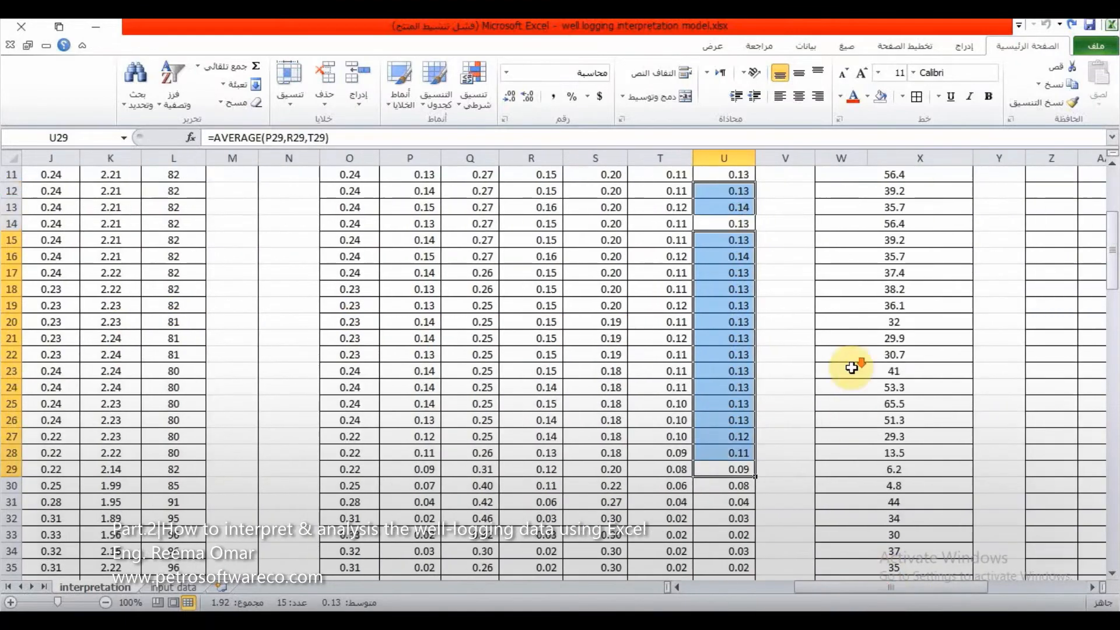
pyautogui.scroll(3, 850, 326)
pyautogui.scroll(1, 1033, 257)
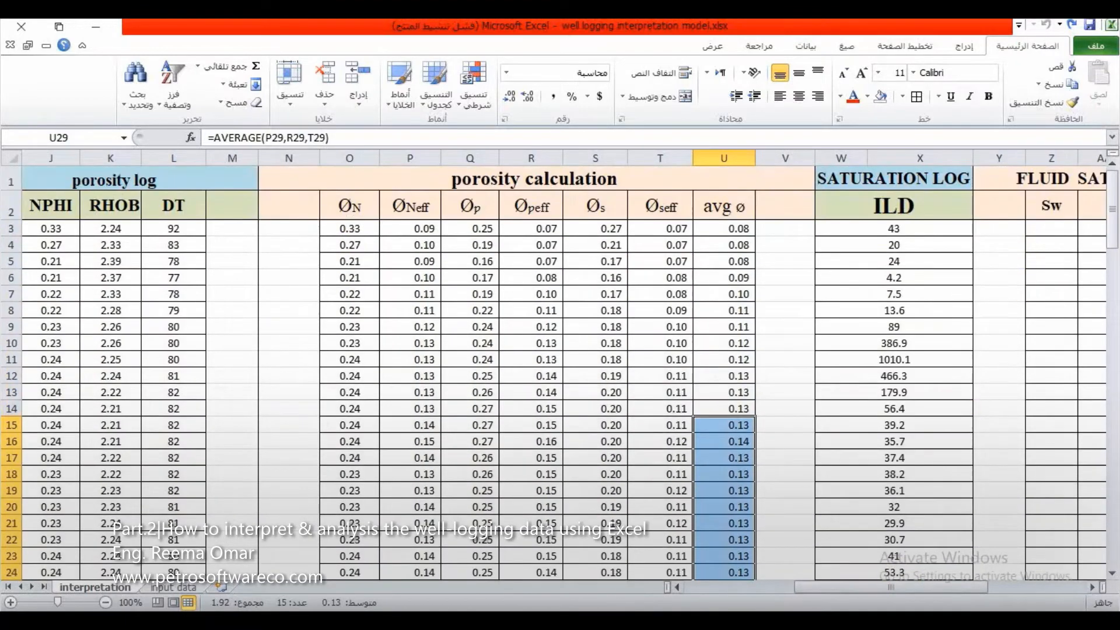
pyautogui.moveTo(862, 590); pyautogui.dragTo(906, 594)
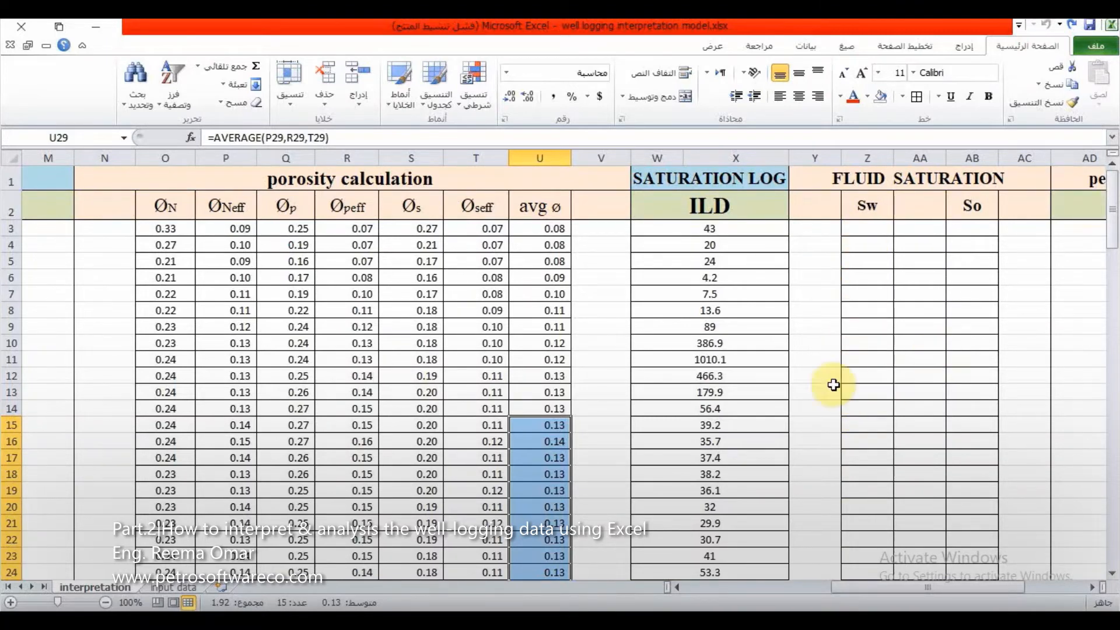
pyautogui.click(172, 587)
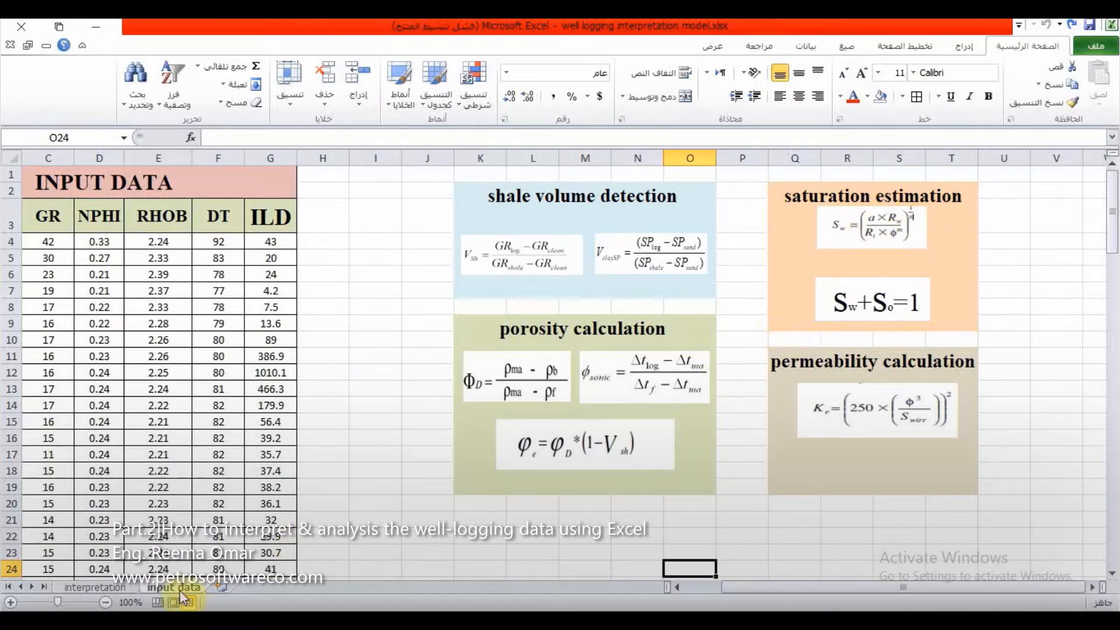
# Step: On the interpretation sheet, start the water saturation formula in Sw cell Z3 with the a times Rw numerator, =SQRT(Y123*Y120)/(
pyautogui.click(95, 587)
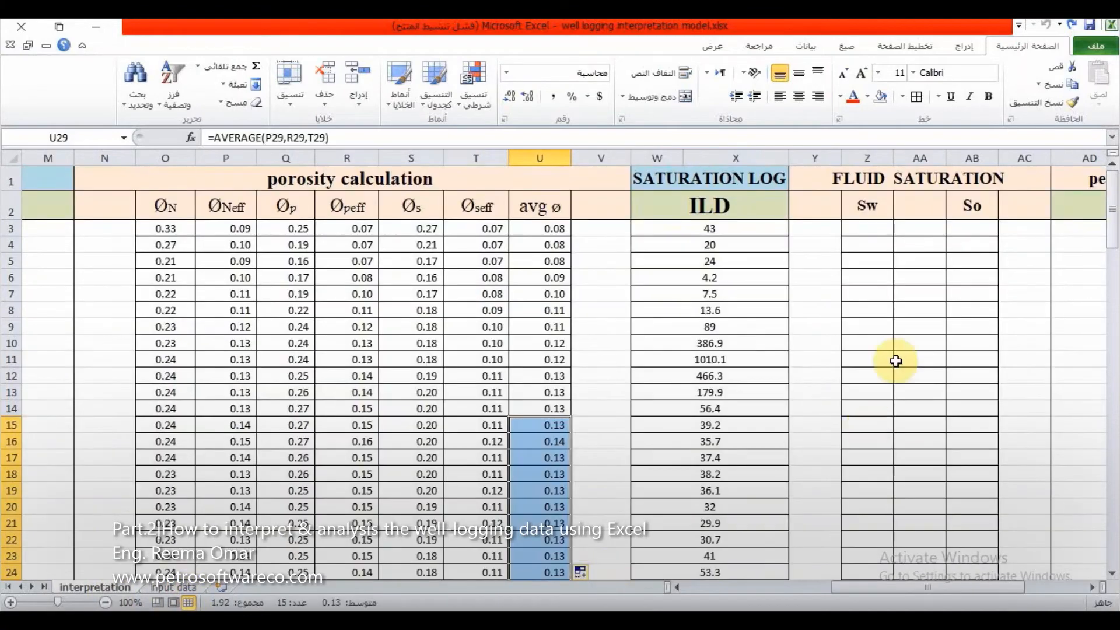
pyautogui.click(861, 234)
pyautogui.doubleClick(863, 232)
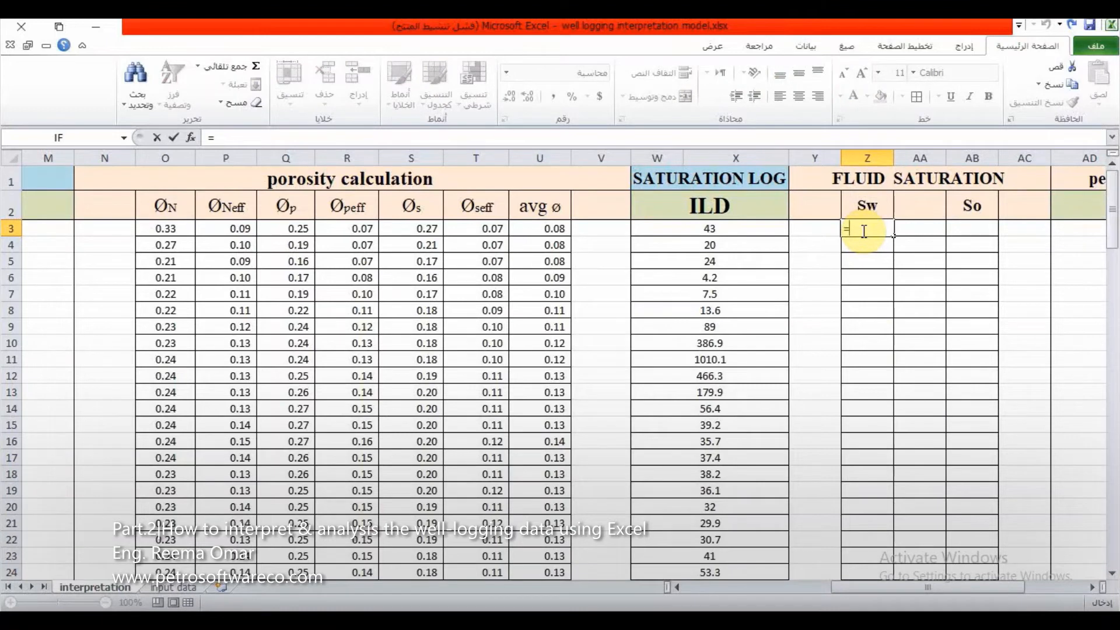
pyautogui.write('=SQ')
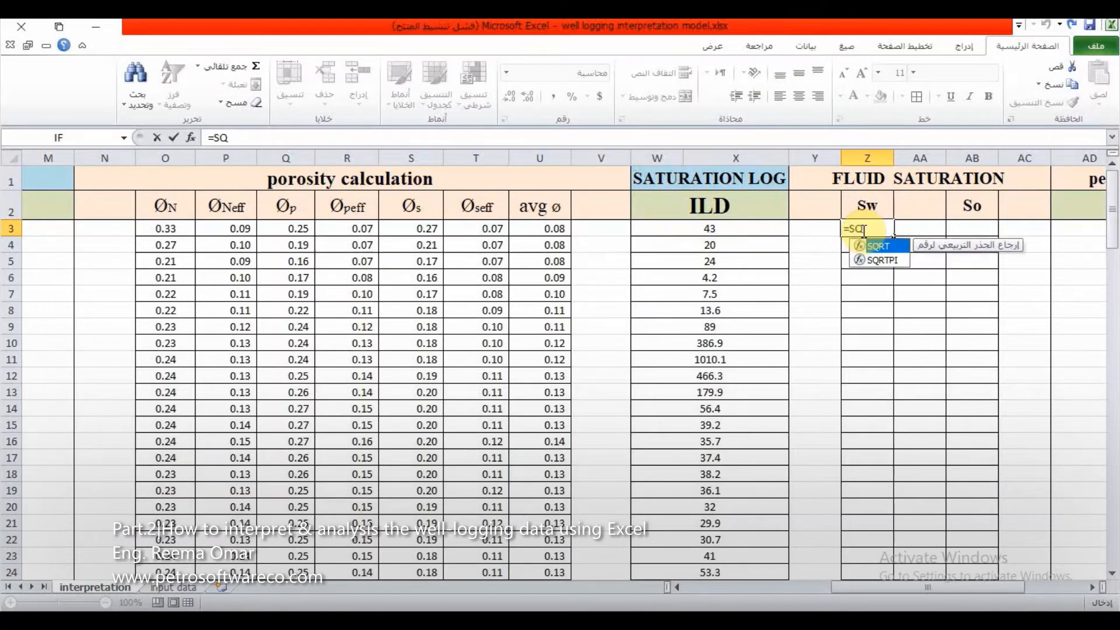
pyautogui.doubleClick(860, 245)
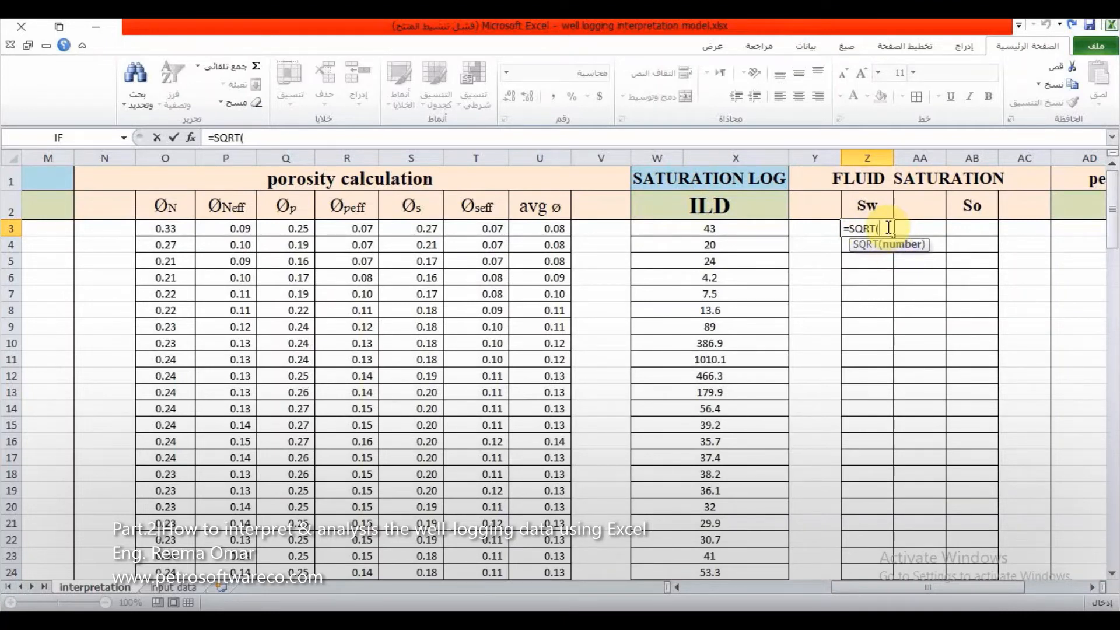
pyautogui.scroll(-20, 869, 299)
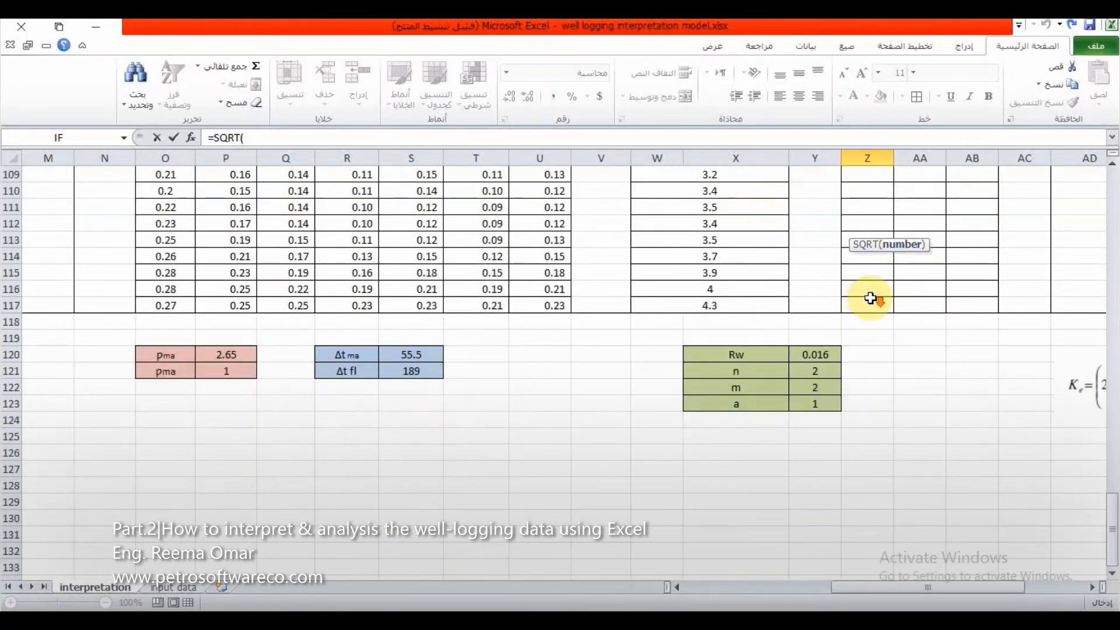
pyautogui.click(828, 403)
pyautogui.write('*')
pyautogui.click(824, 354)
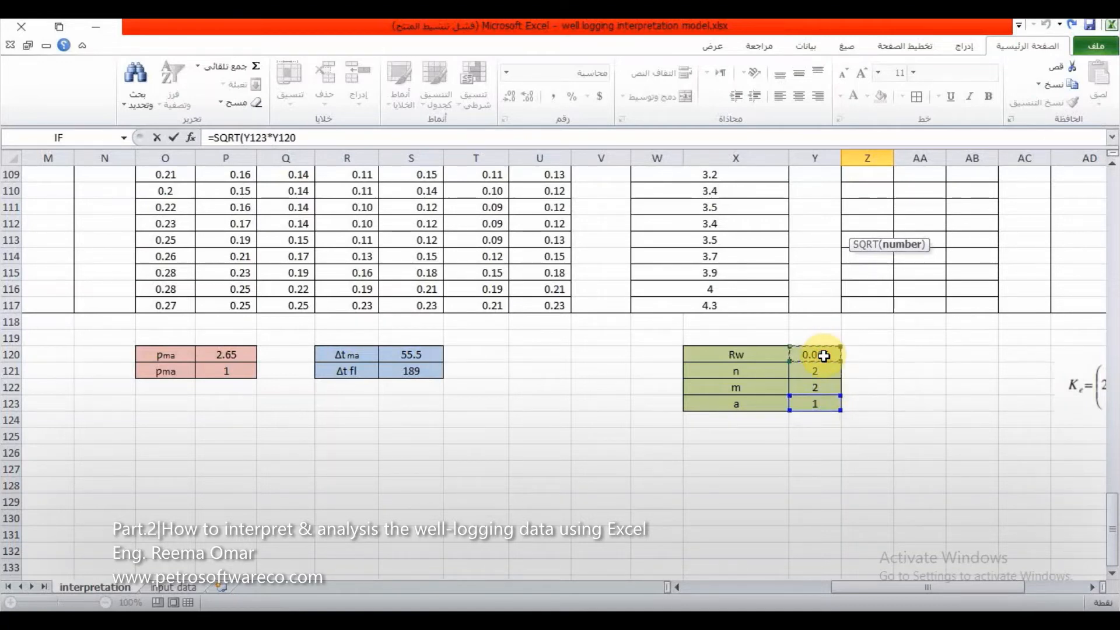
pyautogui.write(')/(')
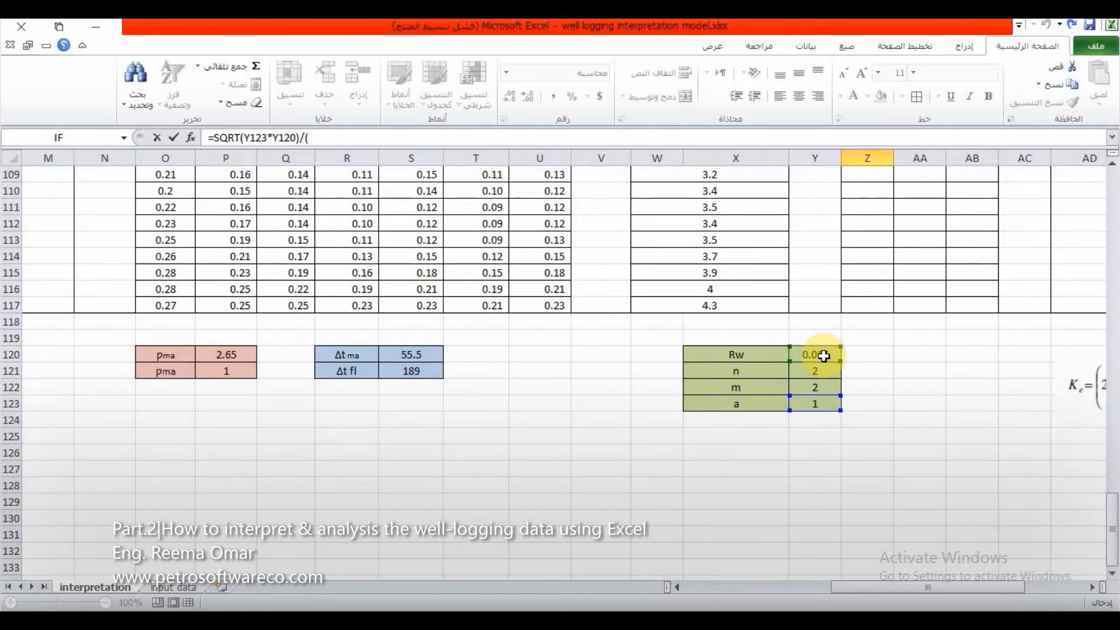
# Step: Complete the Sw formula's denominator as (W3*U3^Y122), using ILD, average porosity and the exponent m
pyautogui.scroll(20, 945, 210)
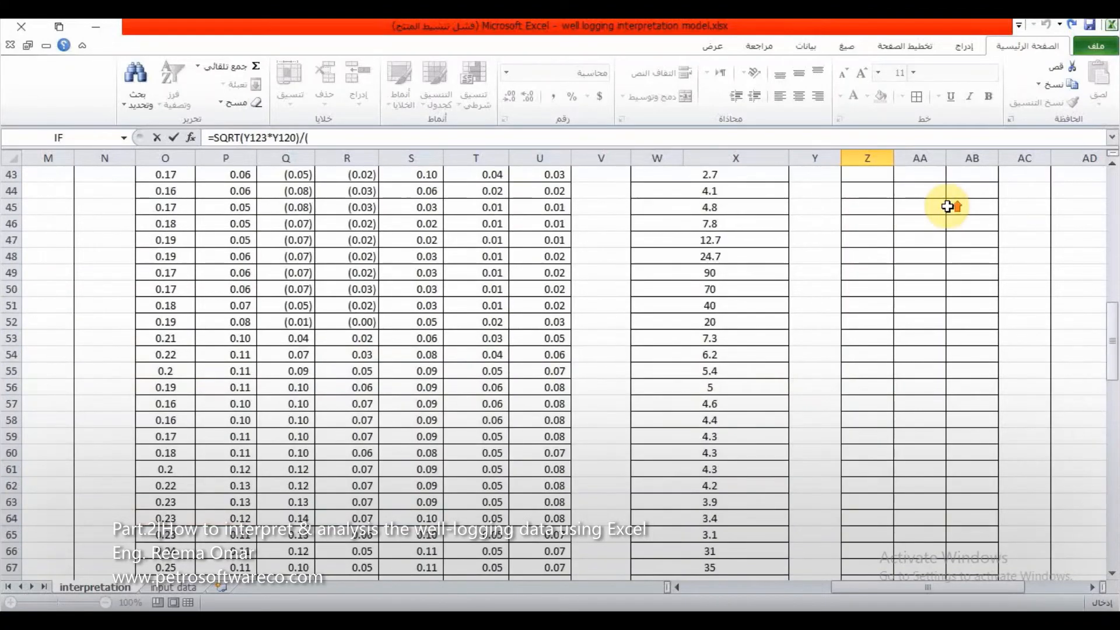
pyautogui.scroll(14, 947, 206)
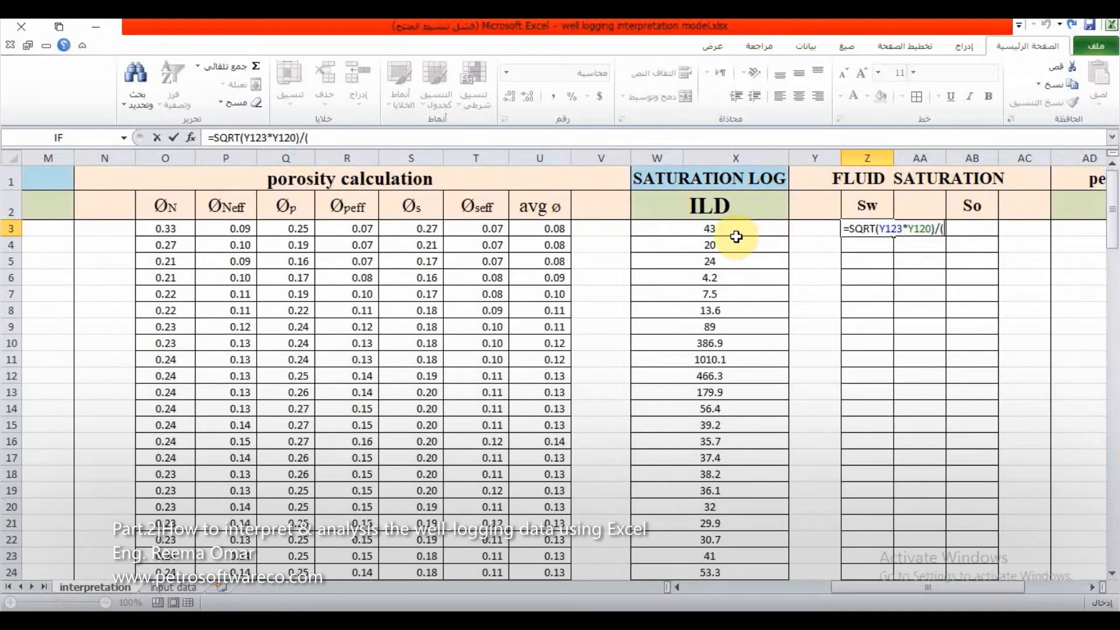
pyautogui.click(718, 231)
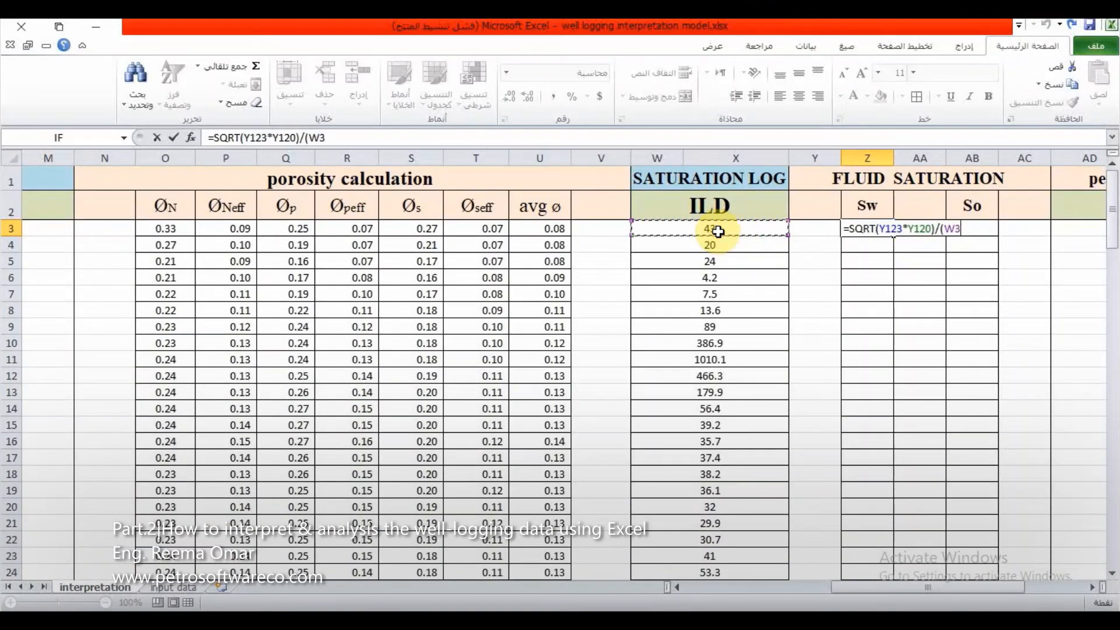
pyautogui.write('*')
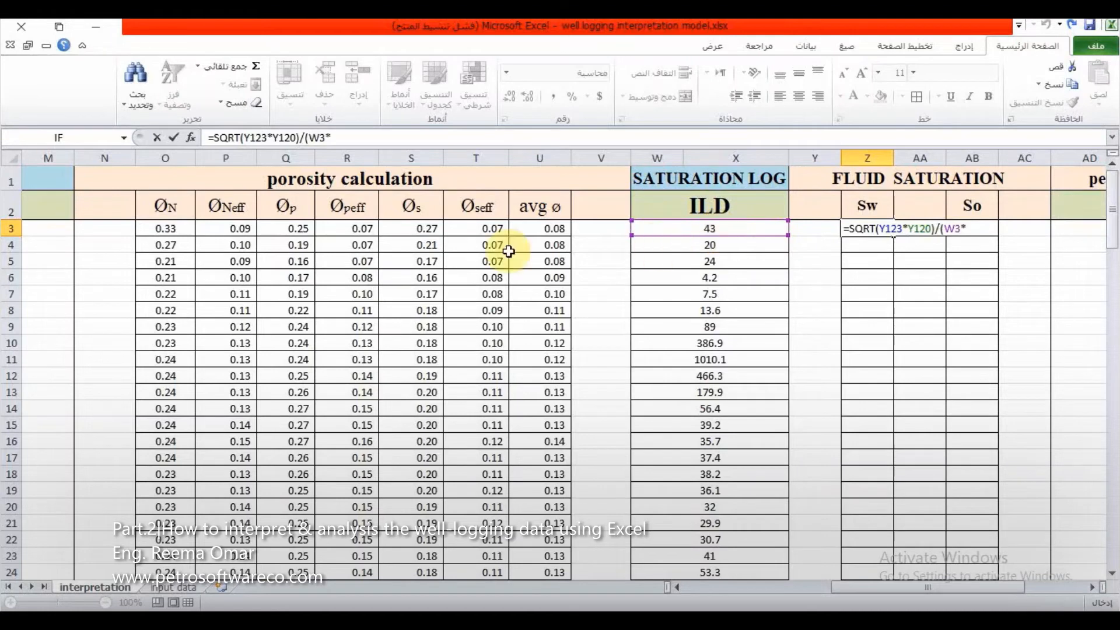
pyautogui.click(529, 231)
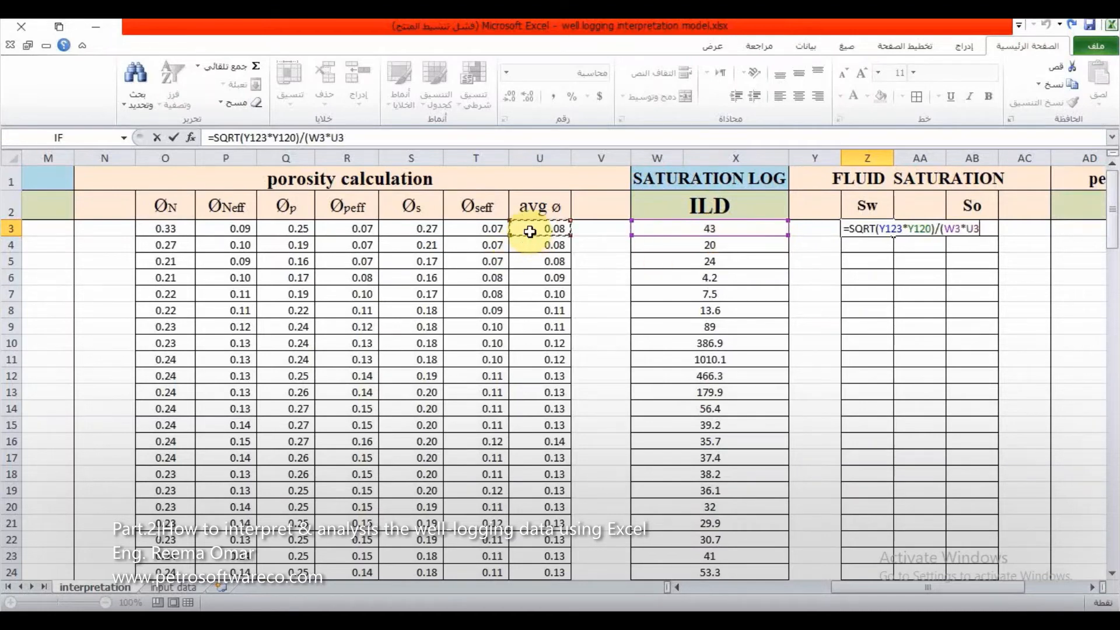
pyautogui.write('^')
pyautogui.scroll(-20, 822, 391)
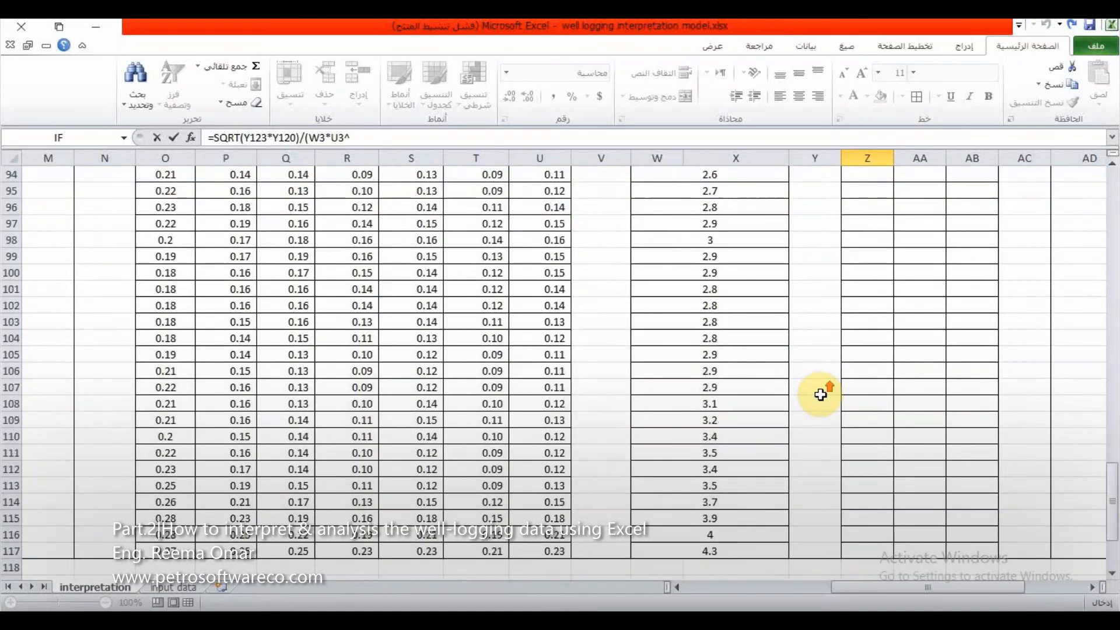
pyautogui.scroll(-4, 821, 395)
pyautogui.click(813, 437)
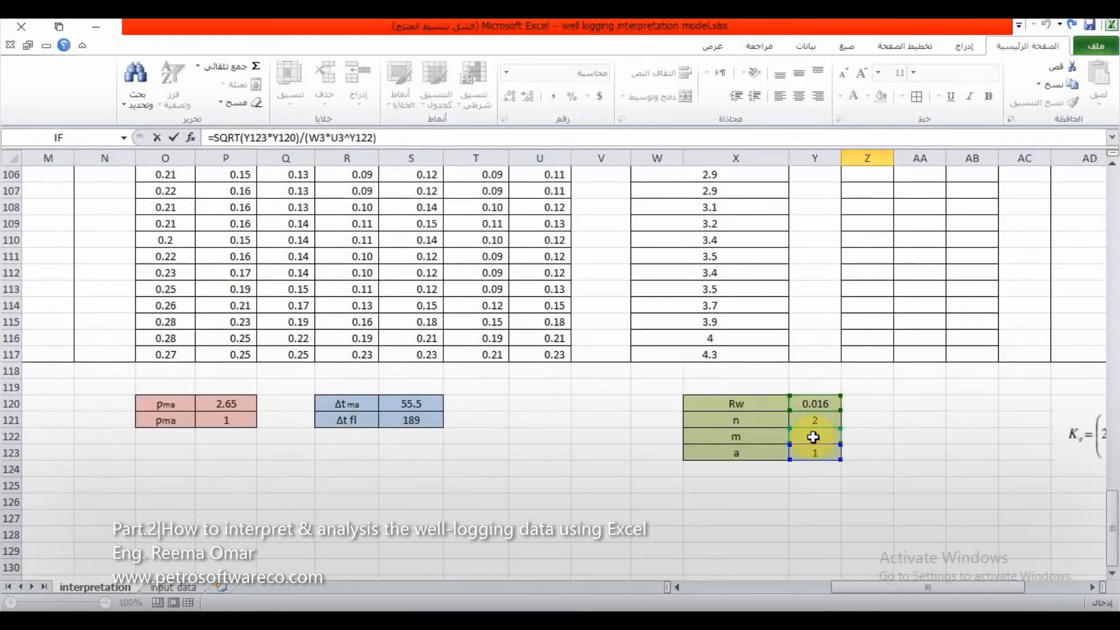
# Step: Enclose the whole fraction of the Z3 formula in the SQRT function's parentheses
pyautogui.click(242, 139)
pyautogui.write('(')
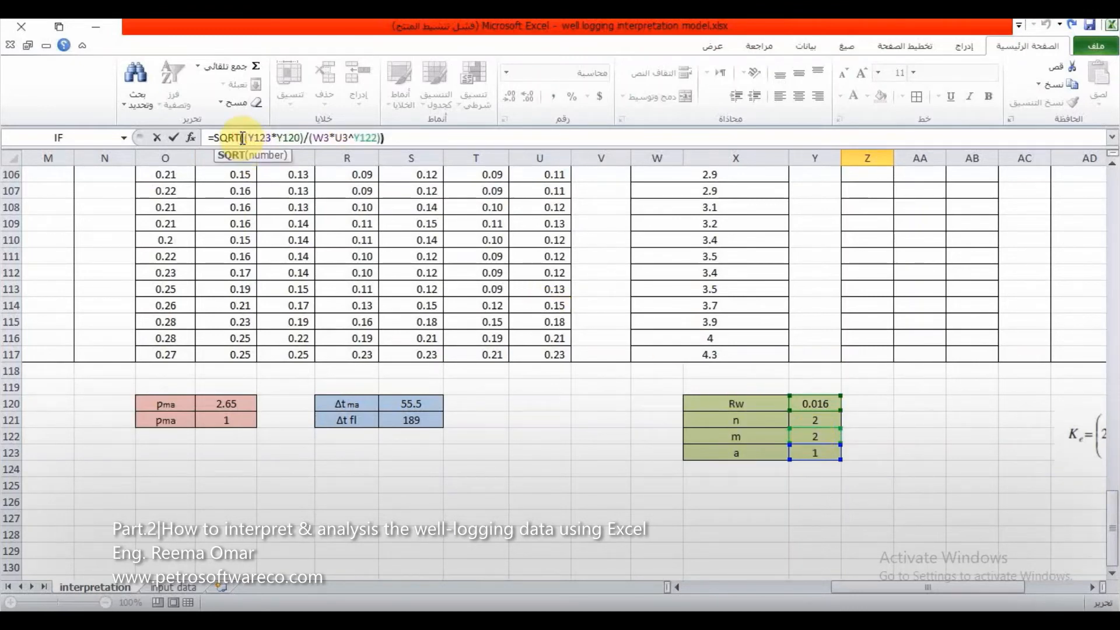
pyautogui.write('(')
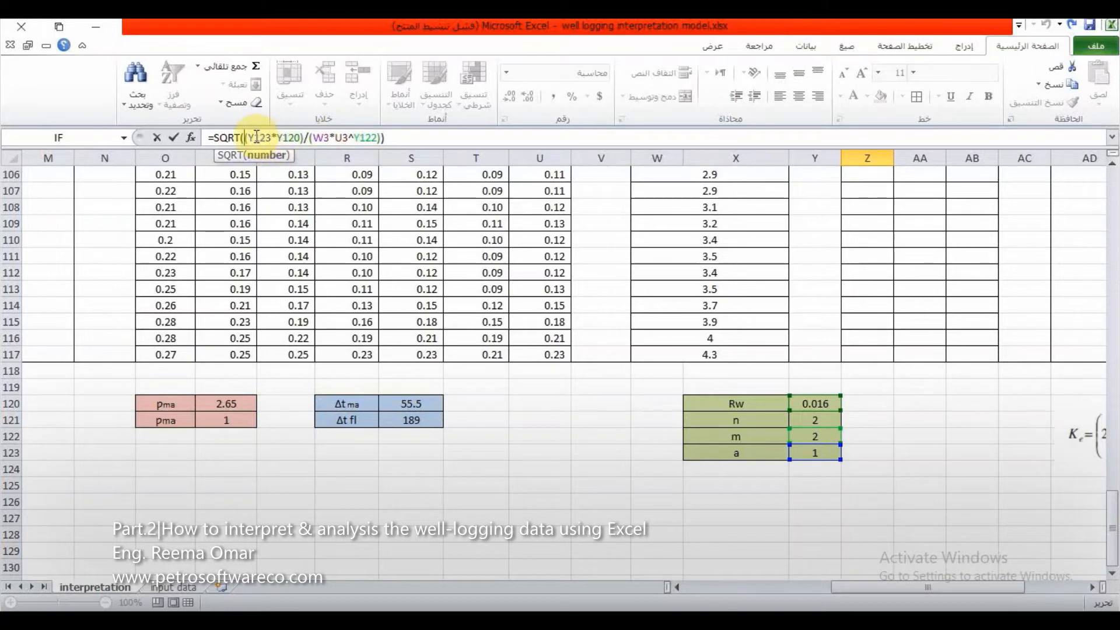
# Step: Make the constant references absolute and enter the Sw formula as =SQRT(($Y$123*$Y$120)/(W3*U3^$Y$122))
pyautogui.write('$')
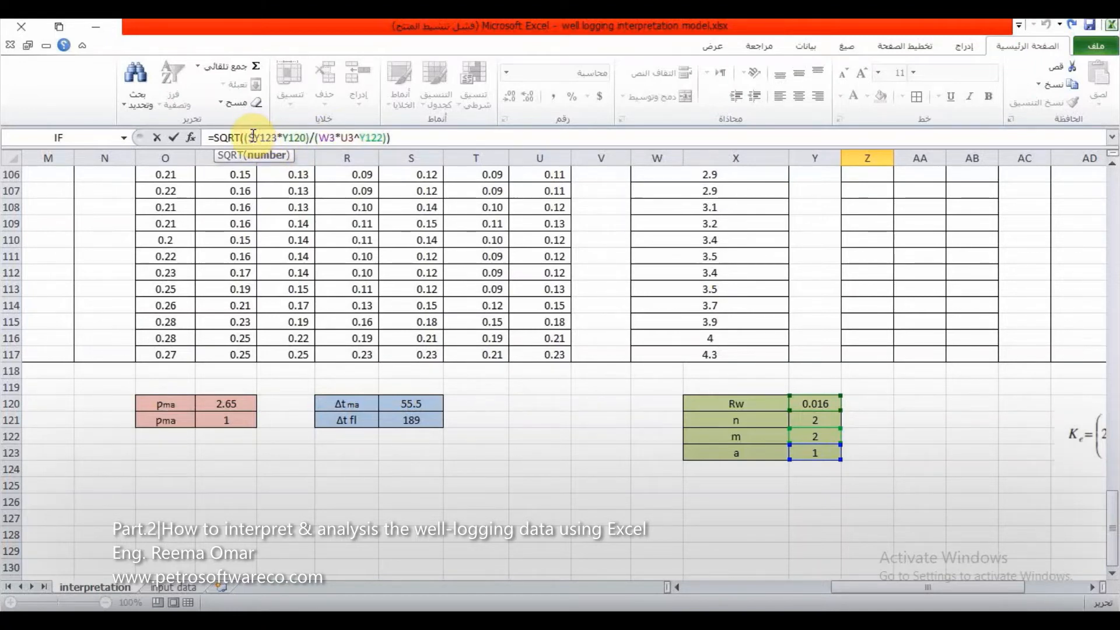
pyautogui.press('Right')
pyautogui.write('$Y')
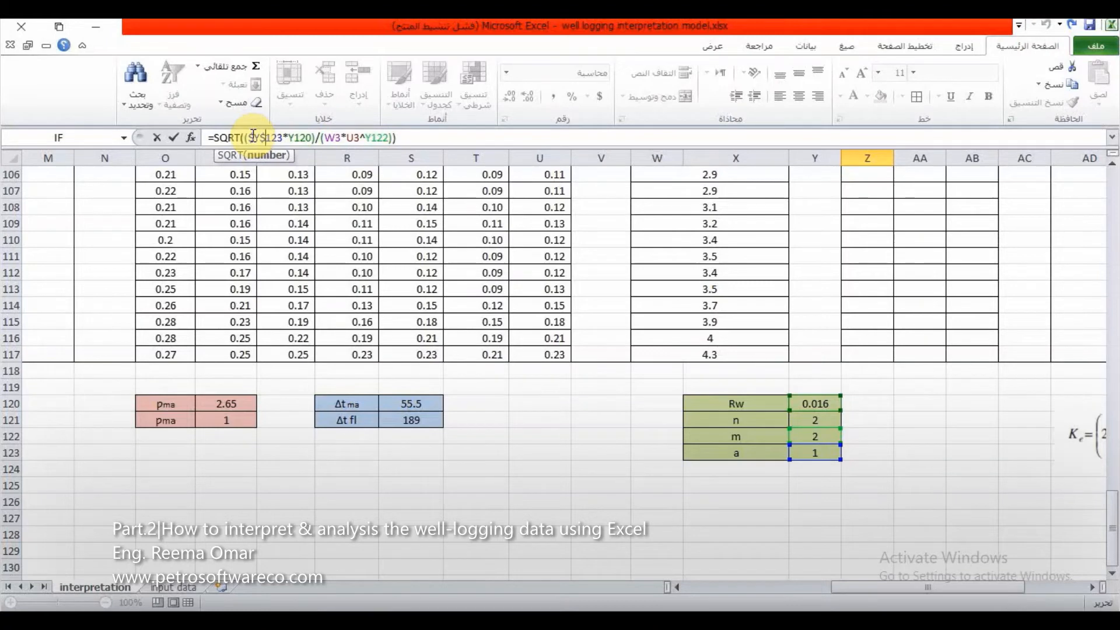
pyautogui.write('$')
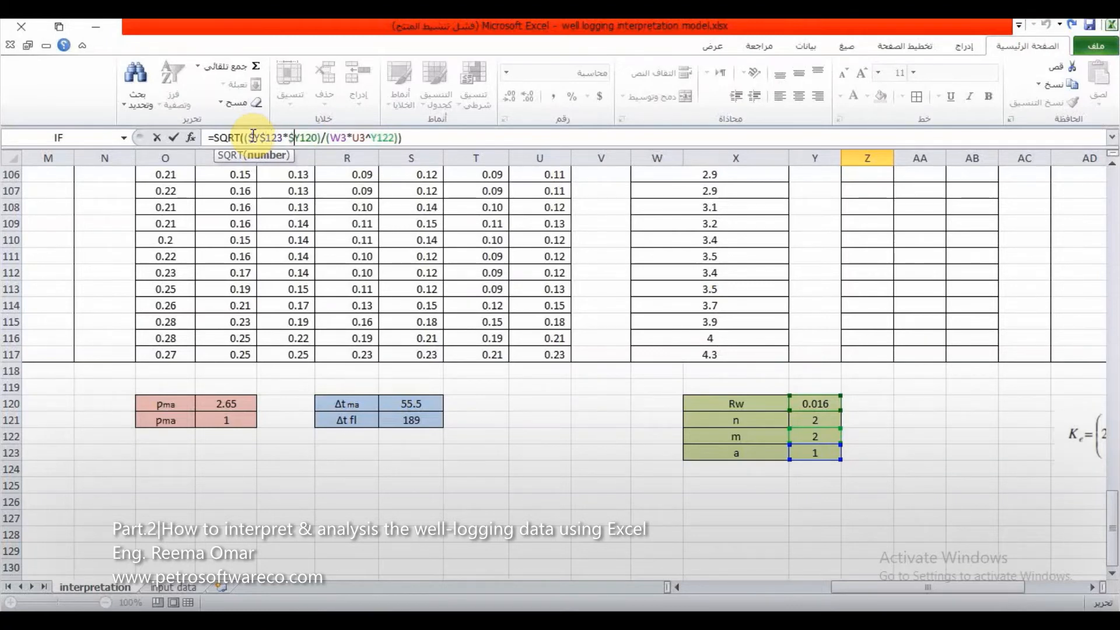
pyautogui.press('Right')
pyautogui.write('$')
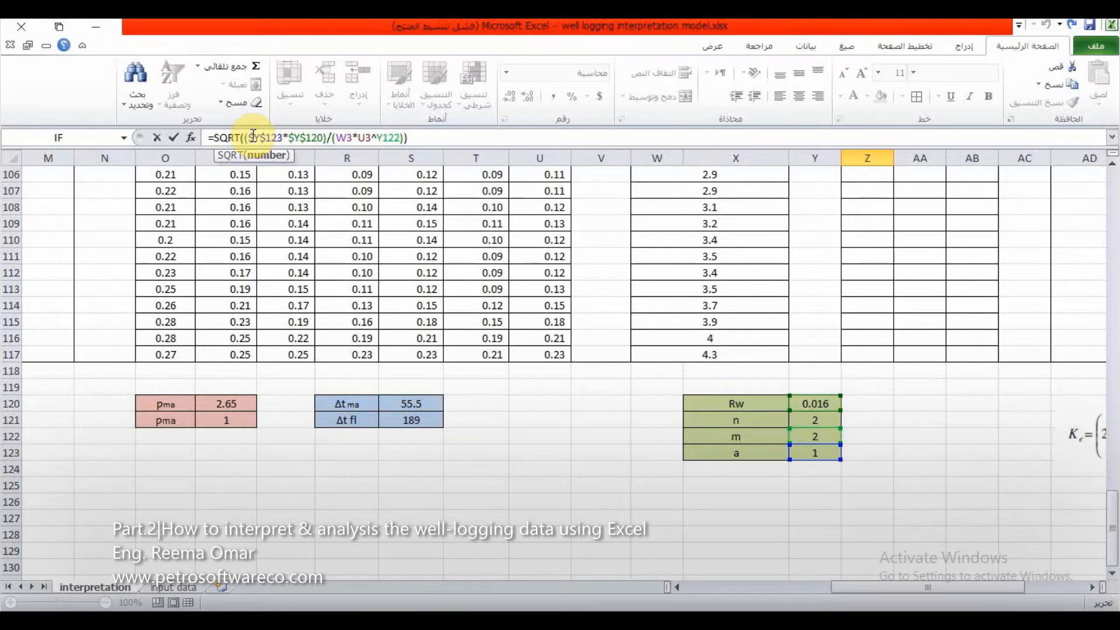
pyautogui.write('$Y$')
pyautogui.press('Return')
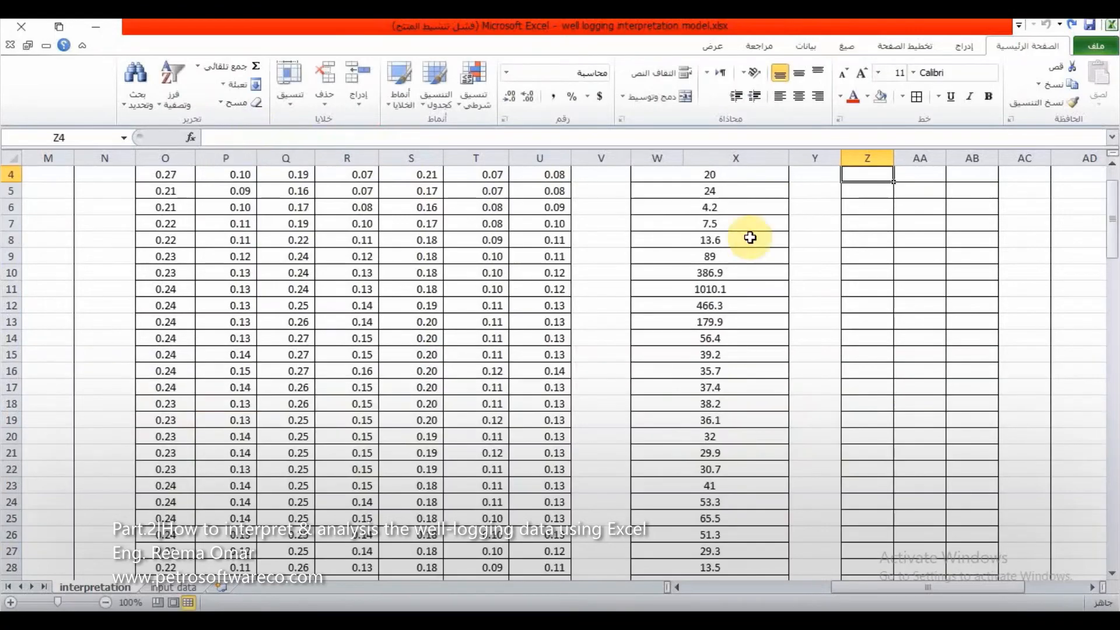
# Step: Fill the Sw formula from cell Z3 down to the last depth row, 117, and review the column
pyautogui.scroll(1, 817, 228)
pyautogui.click(869, 228)
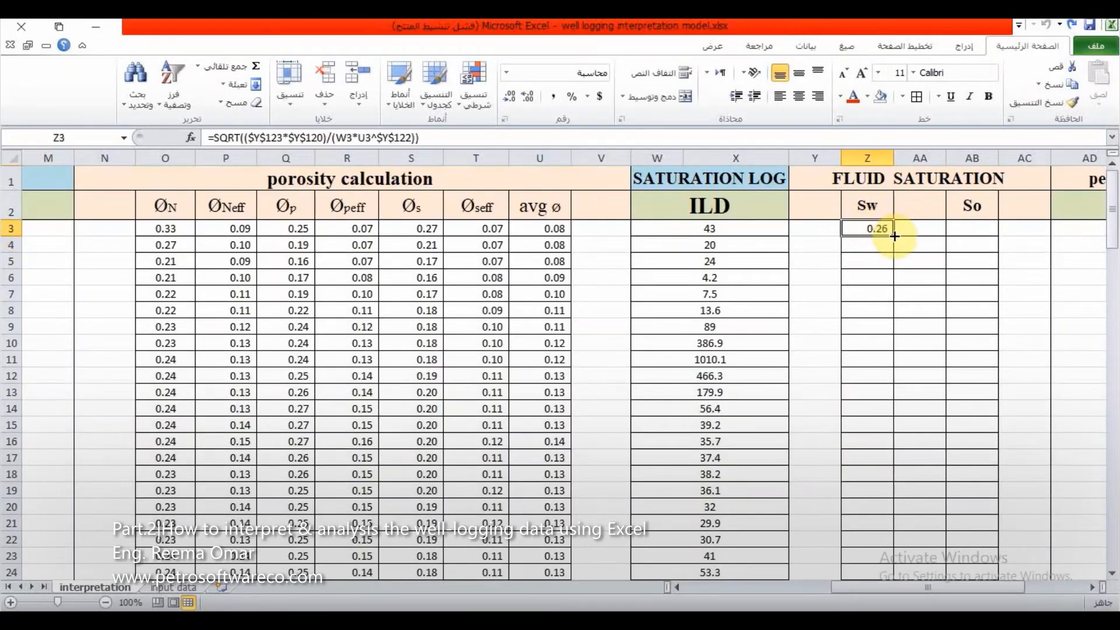
pyautogui.moveTo(893, 236); pyautogui.dragTo(868, 464)
pyautogui.scroll(20, 875, 379)
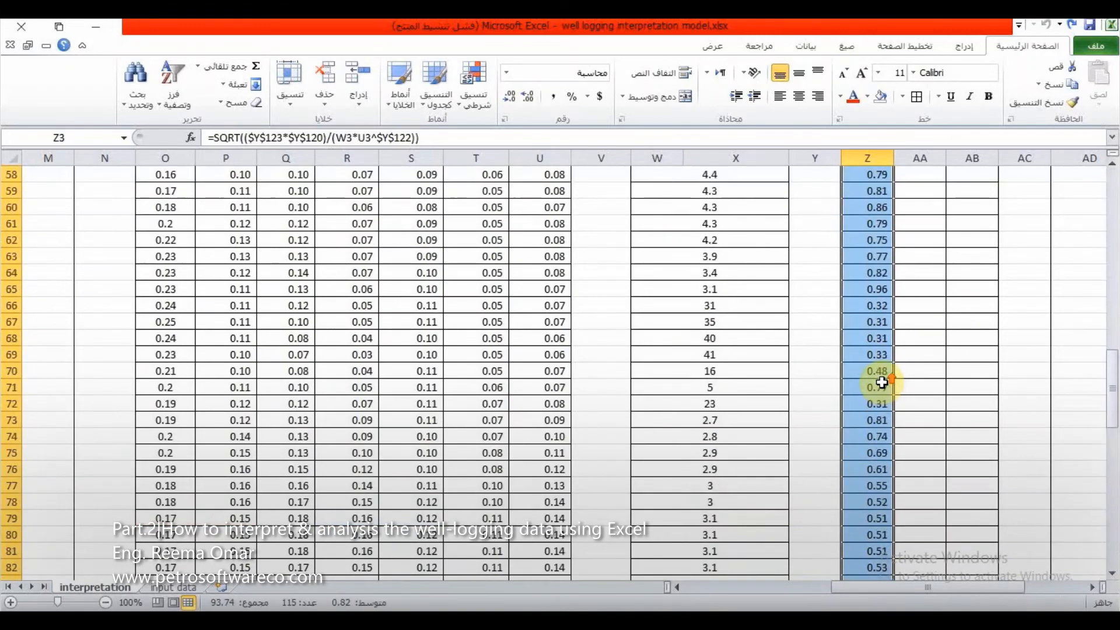
pyautogui.scroll(8, 877, 369)
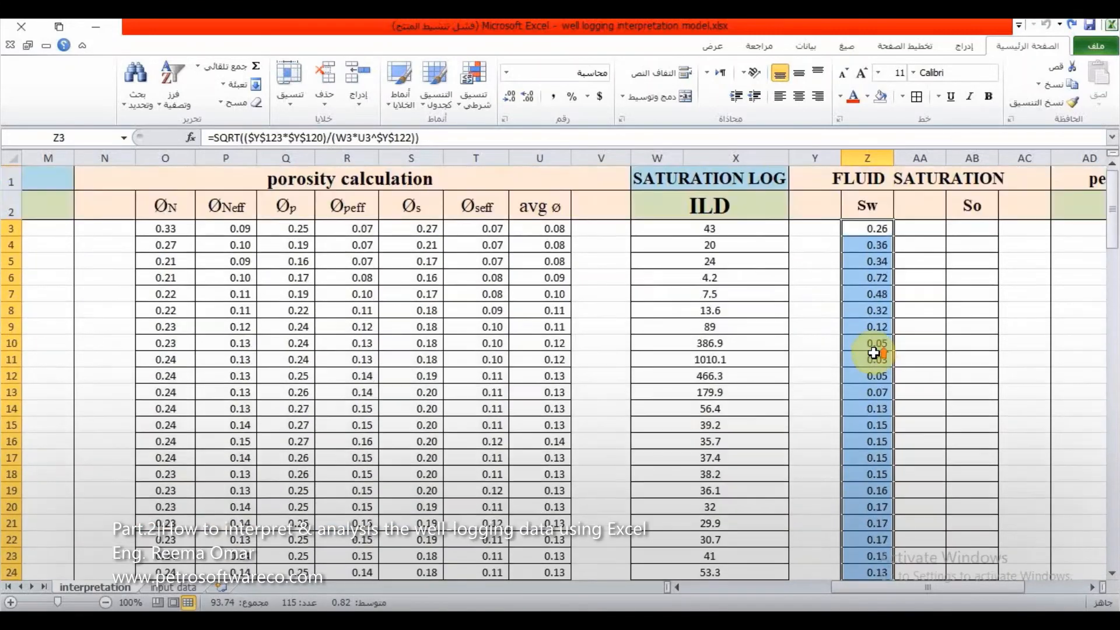
pyautogui.scroll(-4, 860, 341)
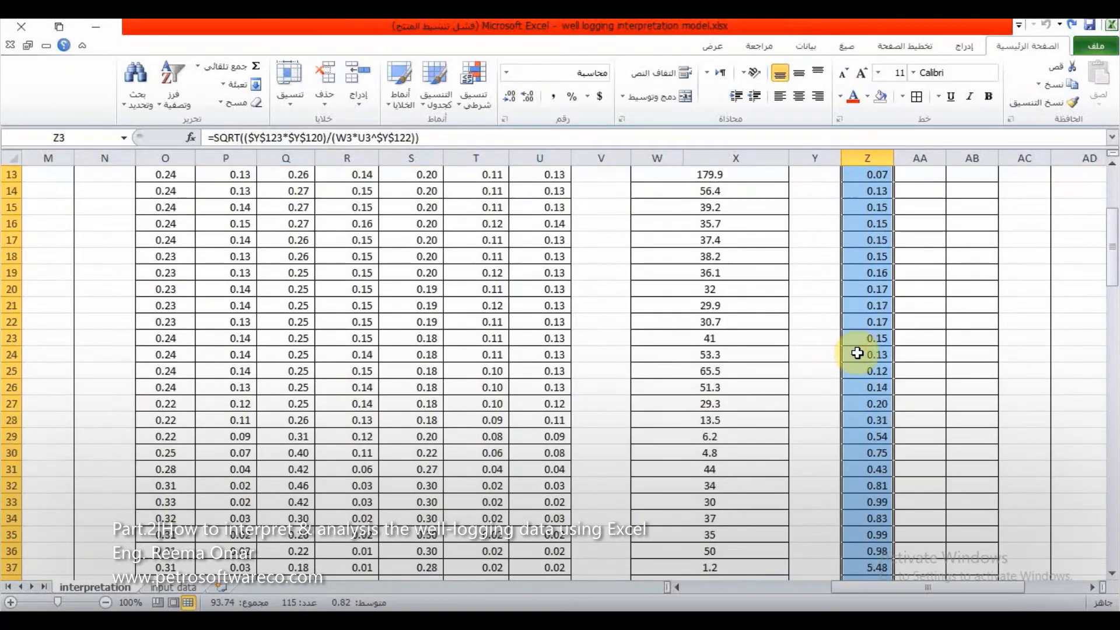
# Step: Examine the Sw column, highlighting rows 37 to 53, and compare those depths with their porosity and shale volume values
pyautogui.scroll(4, 863, 350)
pyautogui.scroll(-1, 857, 350)
pyautogui.scroll(1, 868, 289)
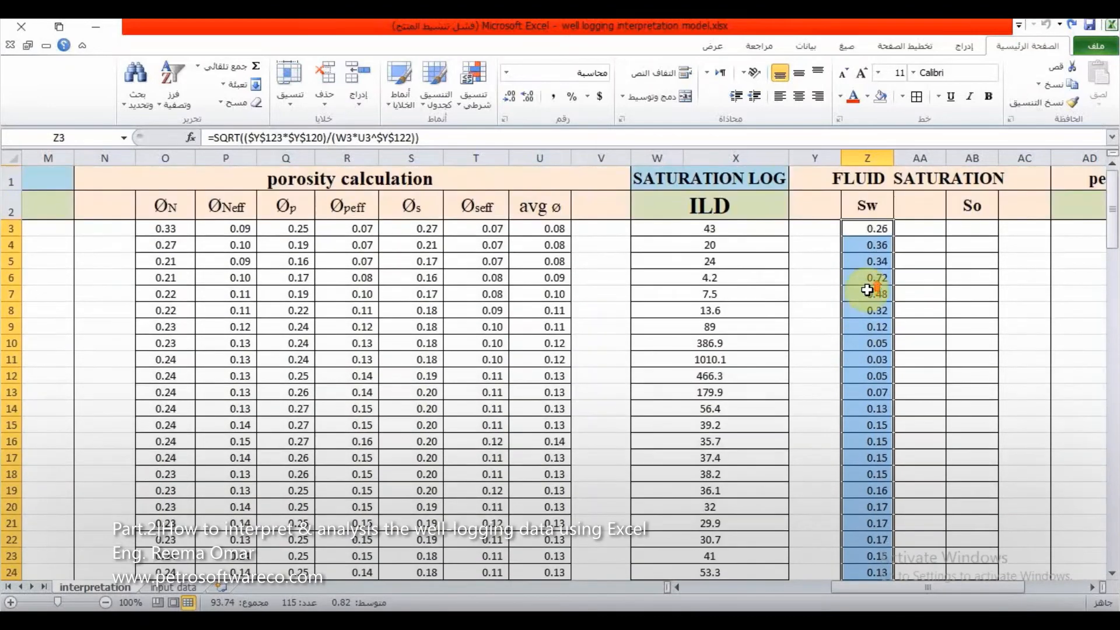
pyautogui.click(869, 230)
pyautogui.scroll(-1, 872, 231)
pyautogui.scroll(-9, 876, 289)
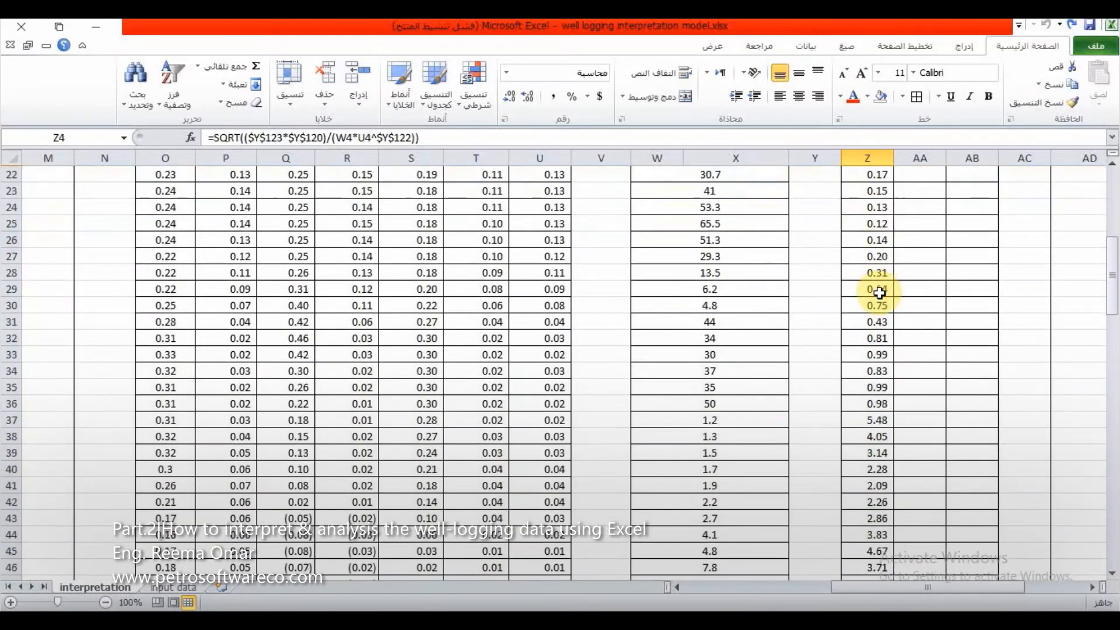
pyautogui.moveTo(869, 273); pyautogui.dragTo(883, 533)
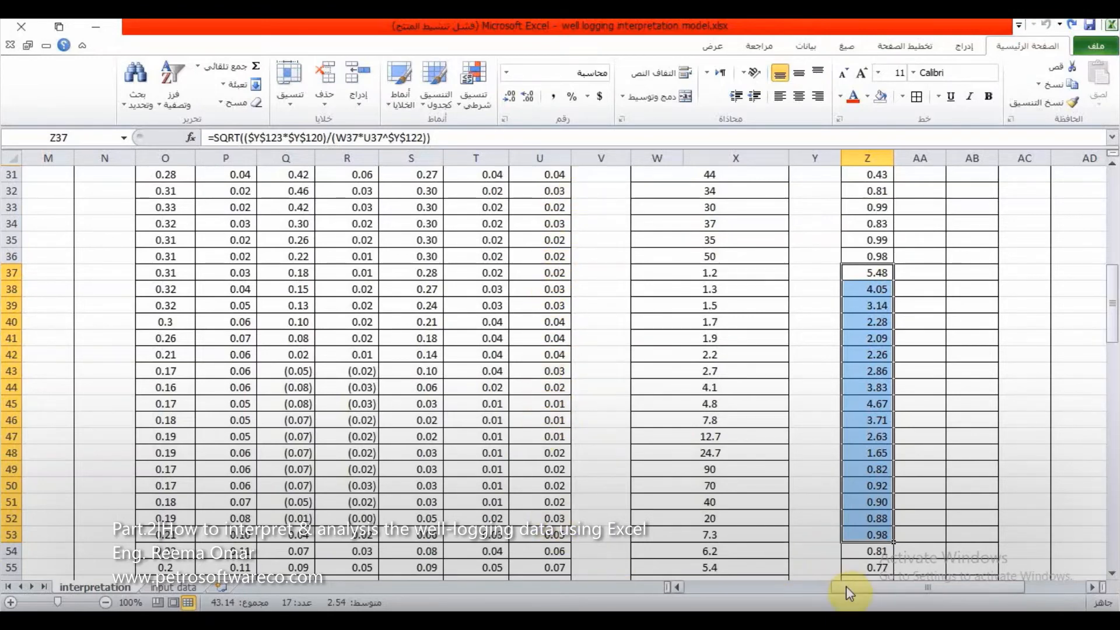
pyautogui.moveTo(842, 587); pyautogui.dragTo(774, 595)
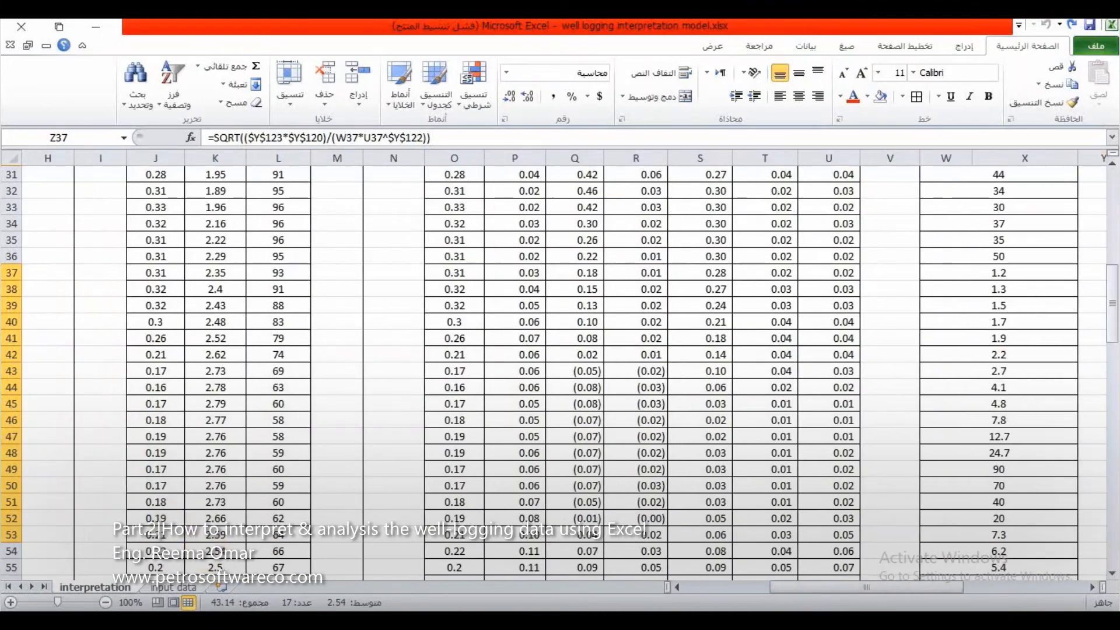
pyautogui.moveTo(902, 593); pyautogui.dragTo(860, 597)
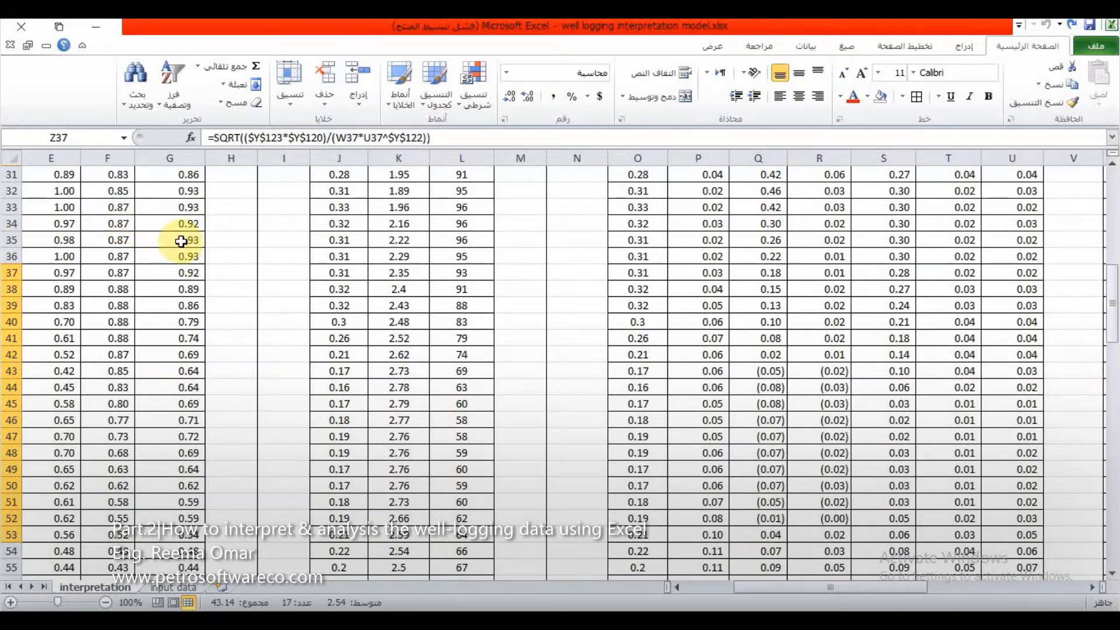
# Step: Enter the oil saturation formula =1-Z3 in cell AB3 of the So column
pyautogui.moveTo(763, 588); pyautogui.dragTo(932, 564)
pyautogui.scroll(6, 699, 452)
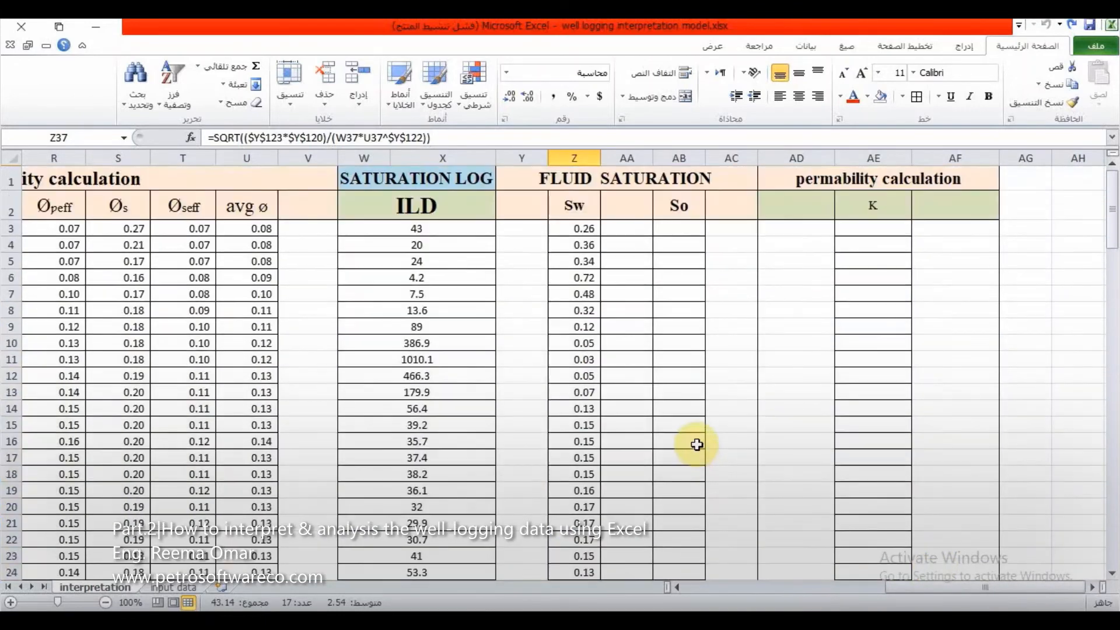
pyautogui.click(672, 228)
pyautogui.doubleClick(677, 234)
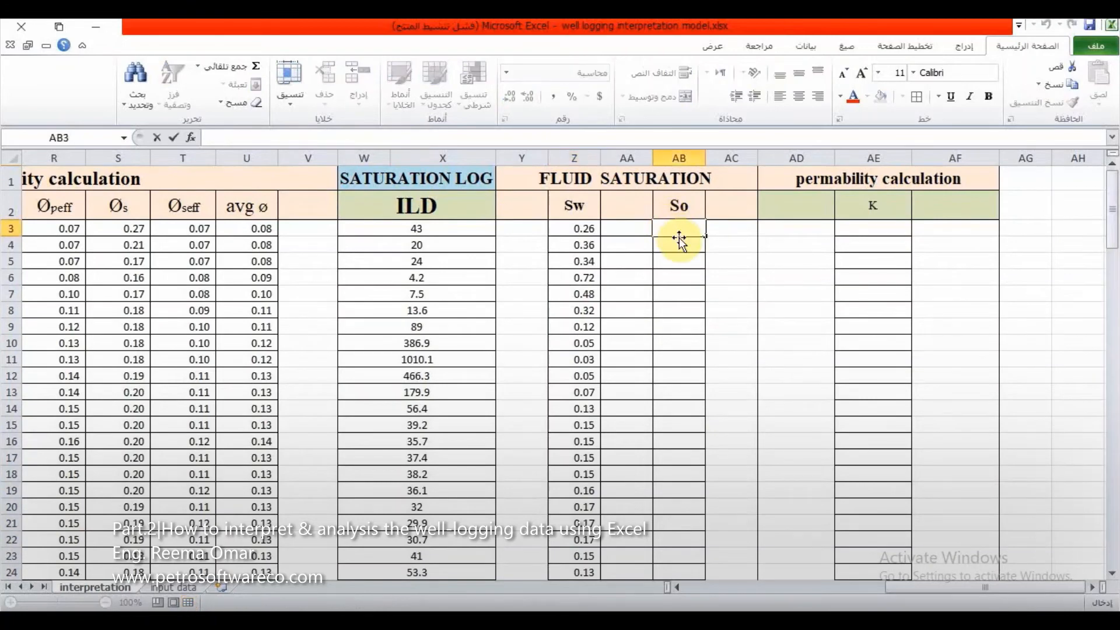
pyautogui.write('=')
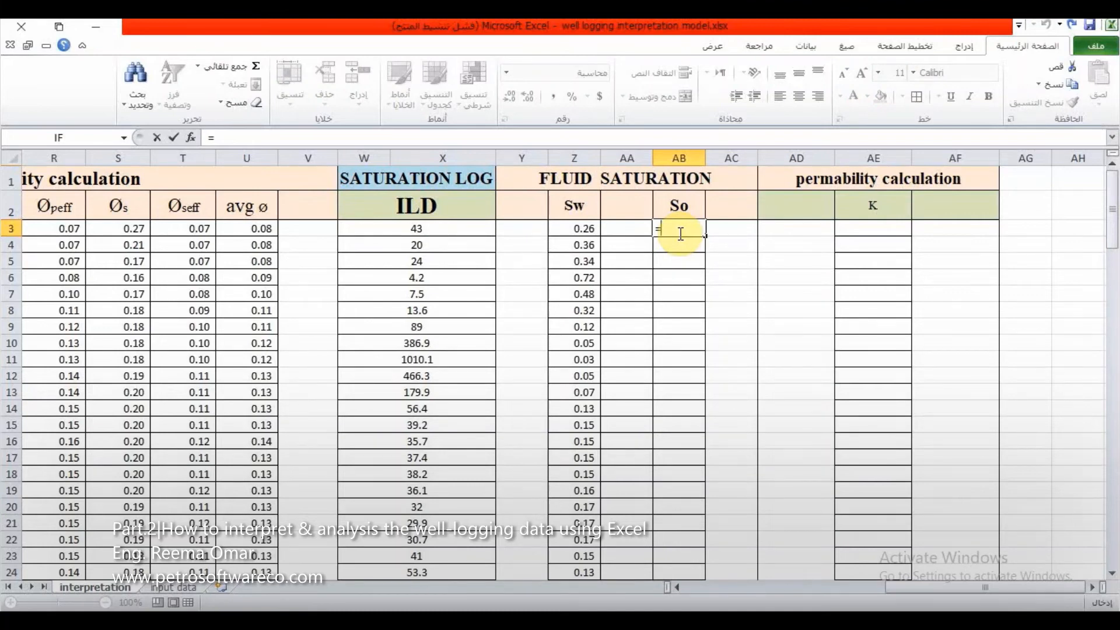
pyautogui.write('1-')
pyautogui.click(569, 230)
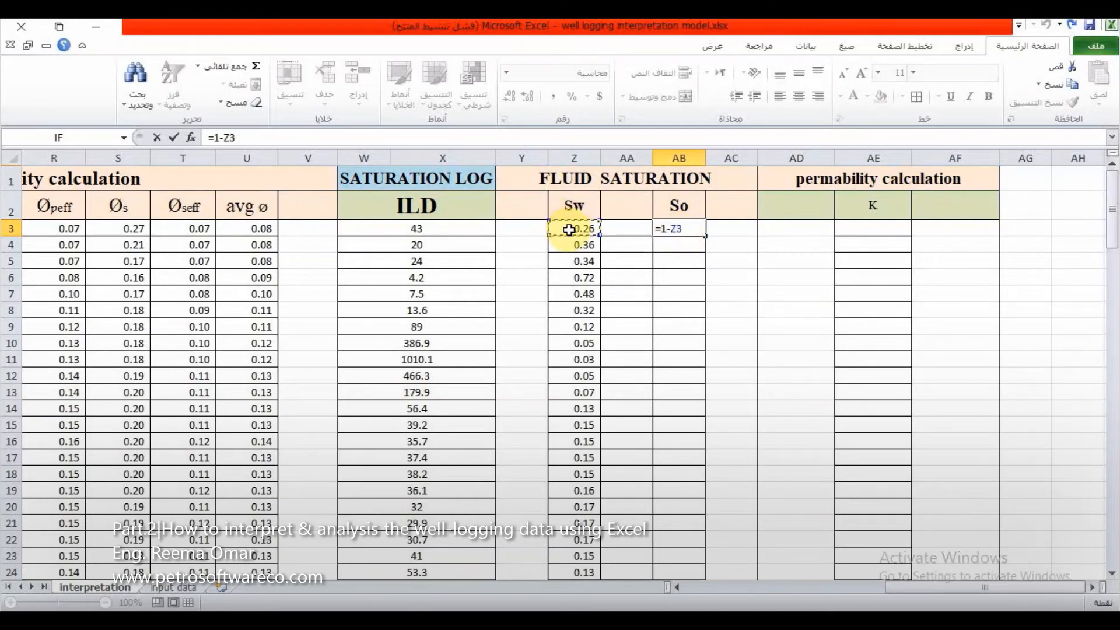
pyautogui.press('Return')
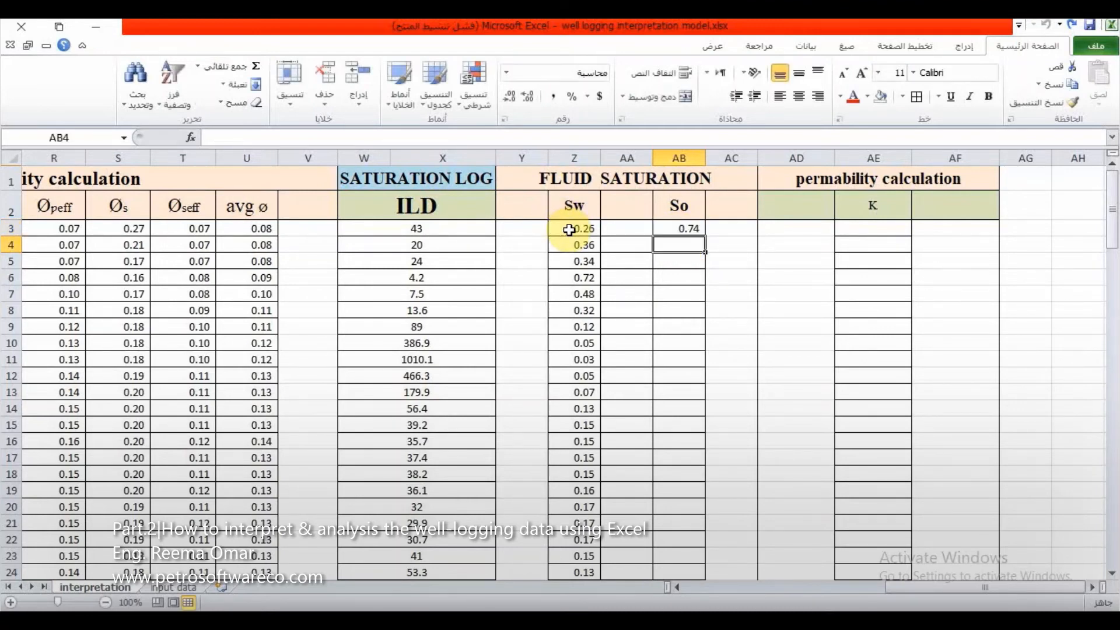
# Step: Fill the So formula from cell AB3 down to the last depth row, 117
pyautogui.click(680, 227)
pyautogui.moveTo(704, 237); pyautogui.dragTo(670, 498)
pyautogui.scroll(3, 687, 363)
pyautogui.scroll(20, 688, 363)
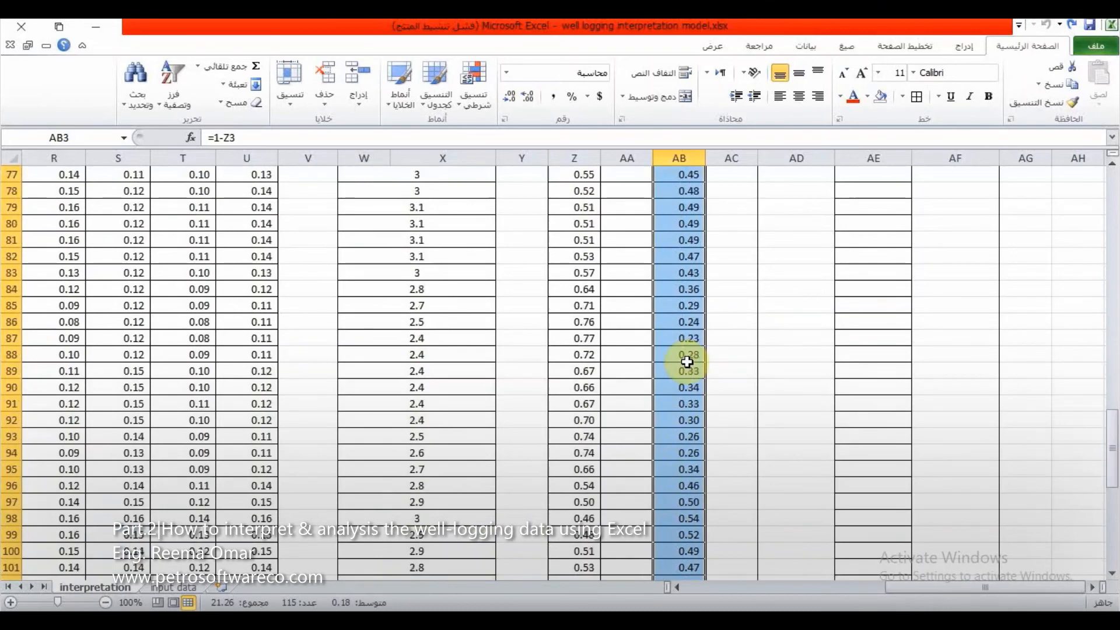
pyautogui.scroll(8, 687, 362)
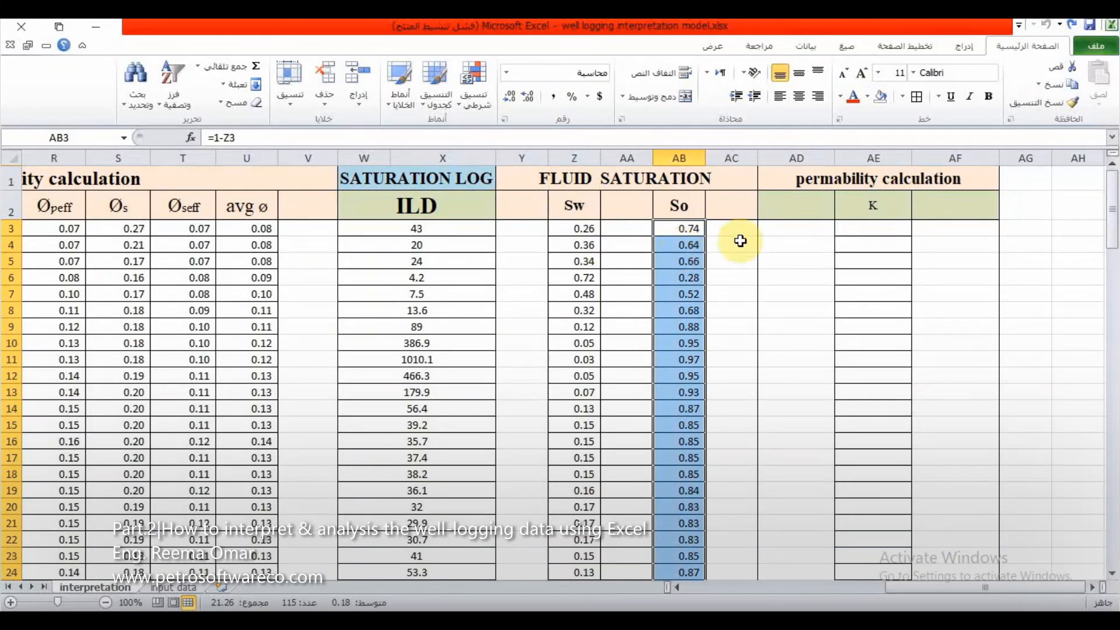
# Step: Review the So values down the column, highlighting the negative ones in AB37 to AB45
pyautogui.click(692, 260)
pyautogui.click(696, 231)
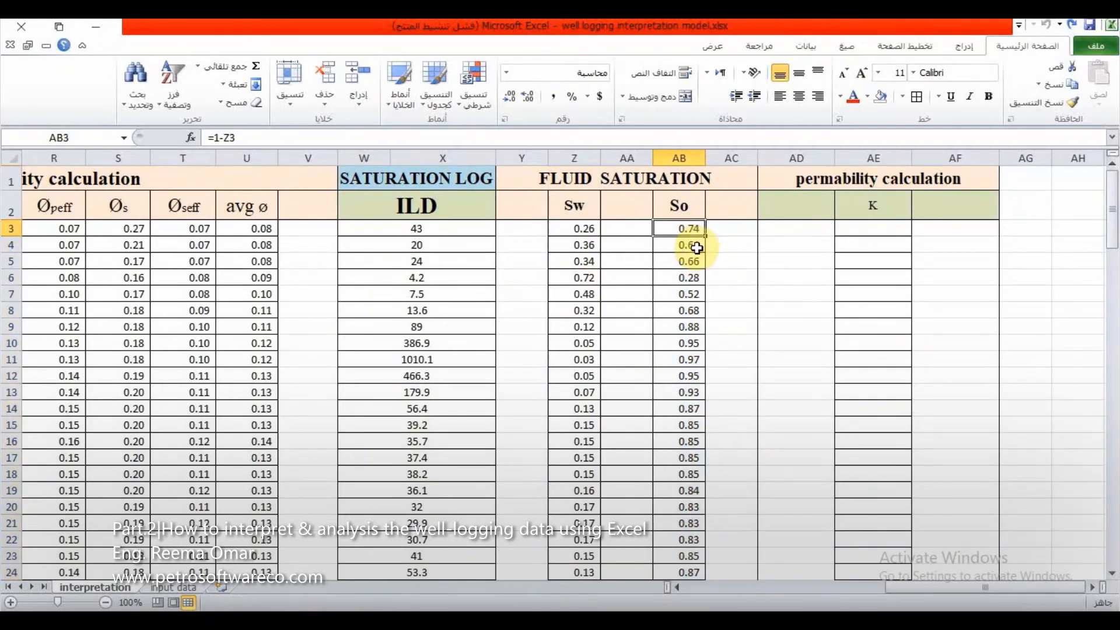
pyautogui.scroll(-7, 689, 245)
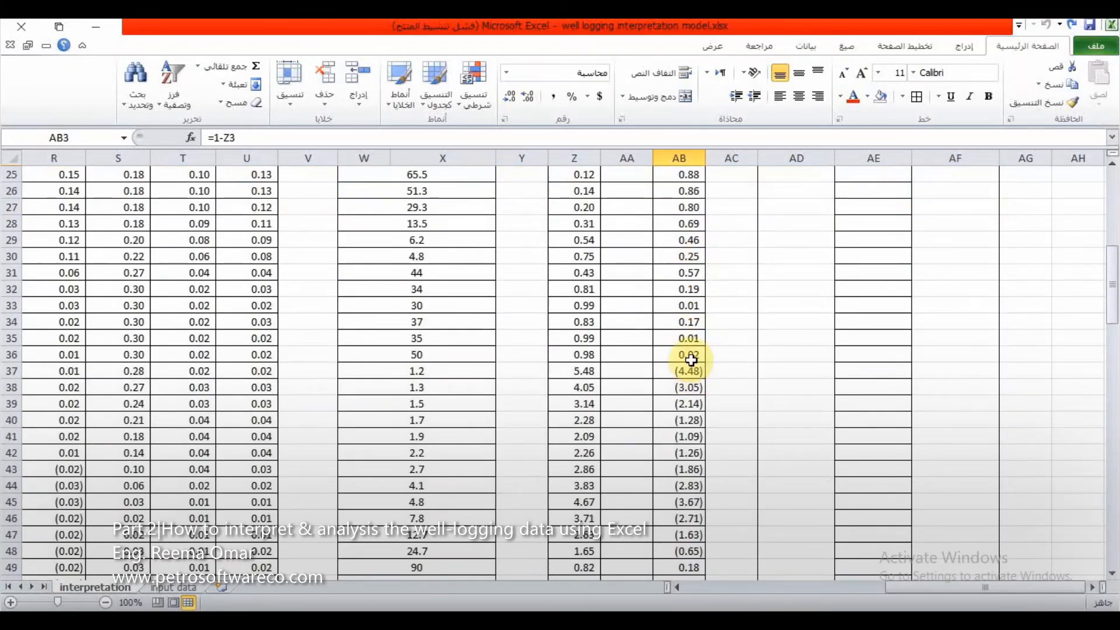
pyautogui.moveTo(690, 371); pyautogui.dragTo(680, 499)
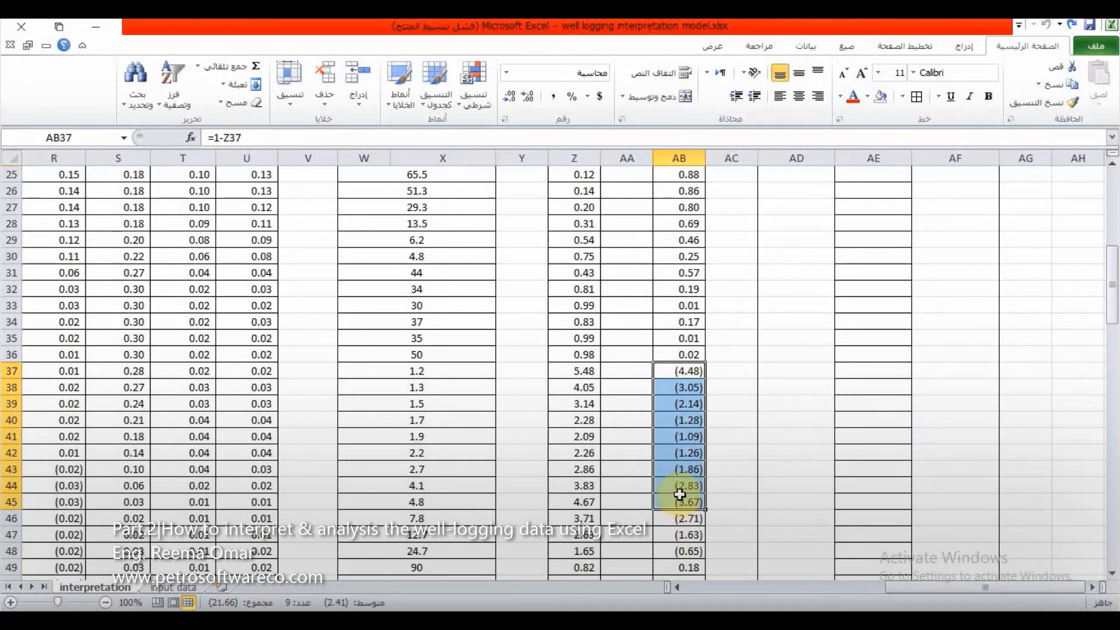
pyautogui.scroll(-2, 681, 493)
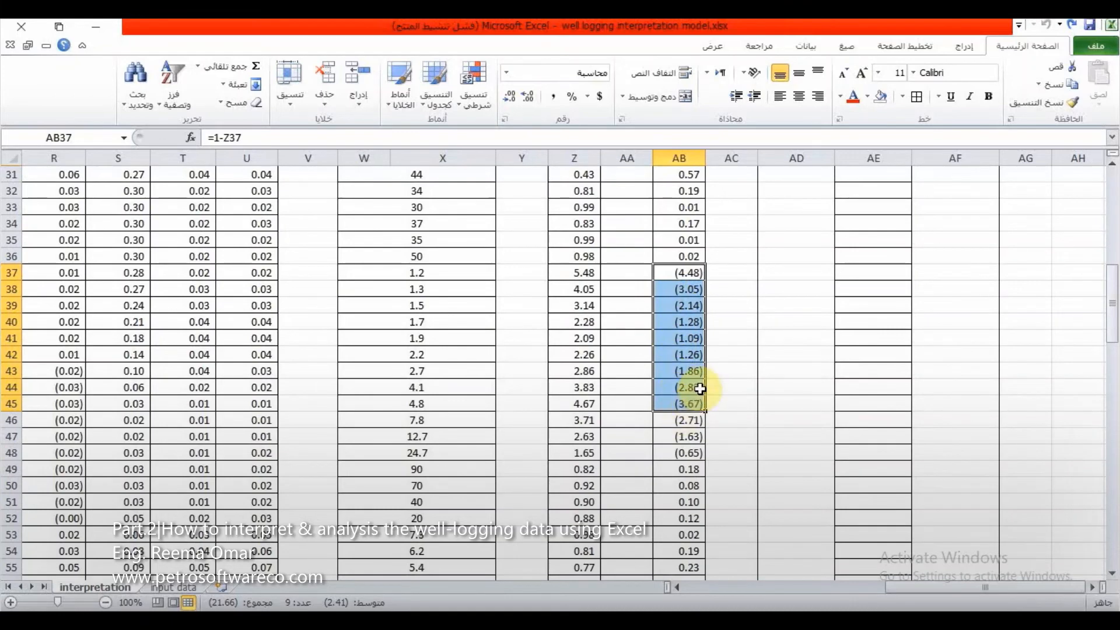
pyautogui.scroll(3, 713, 375)
pyautogui.scroll(7, 708, 318)
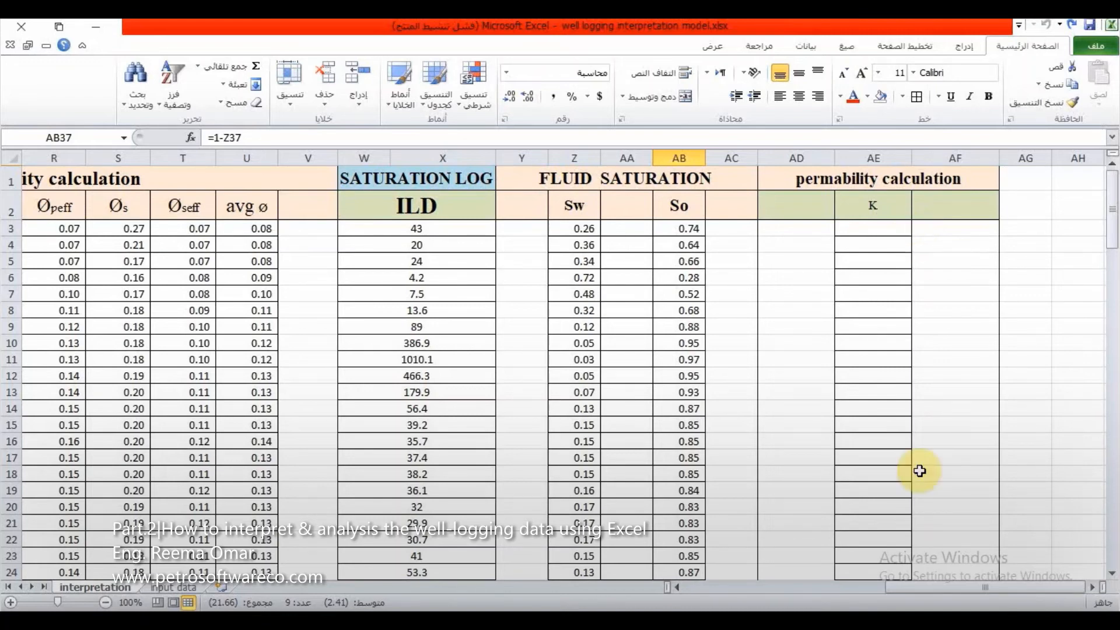
# Step: Consult the permeability equation on the input data sheet and write =(250*(U3^3/Z3) in cell AE3 of the K column
pyautogui.click(144, 587)
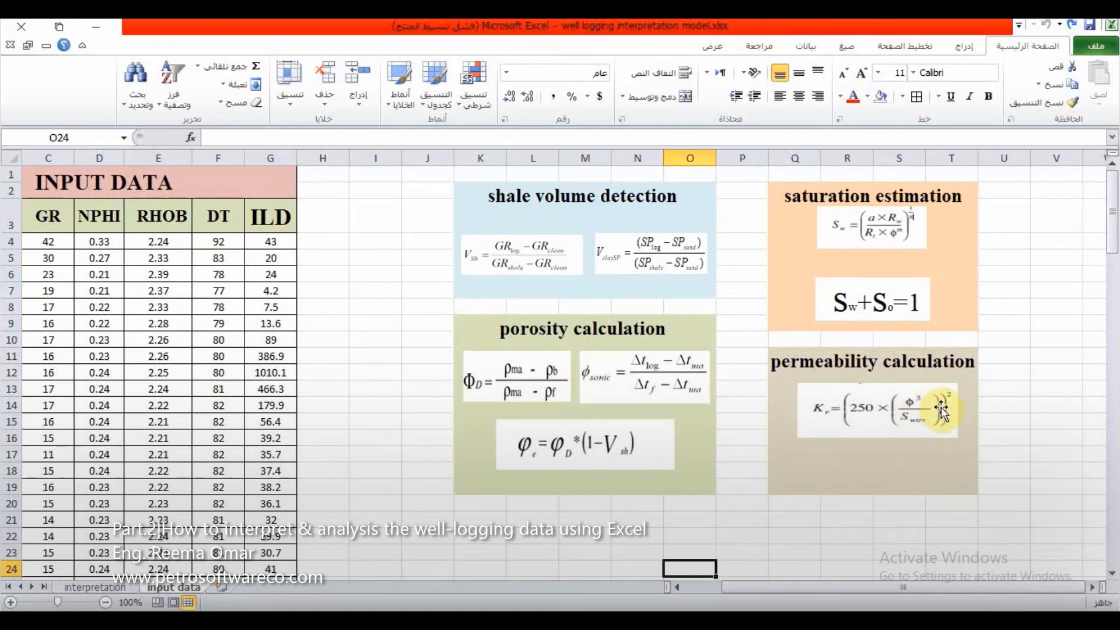
pyautogui.click(116, 586)
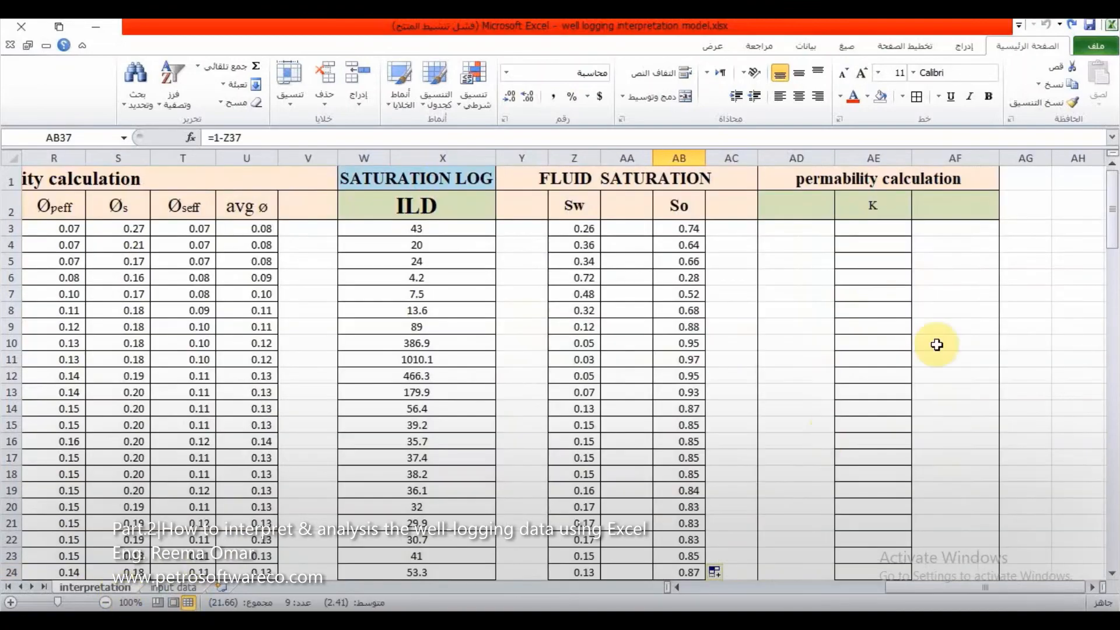
pyautogui.doubleClick(889, 231)
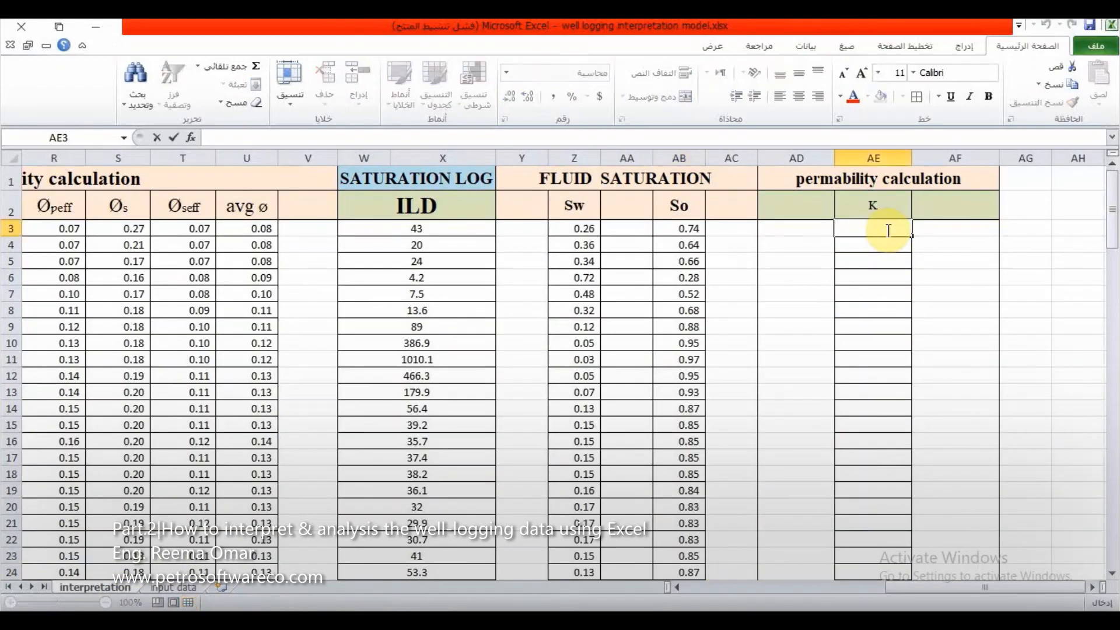
pyautogui.write('=(2')
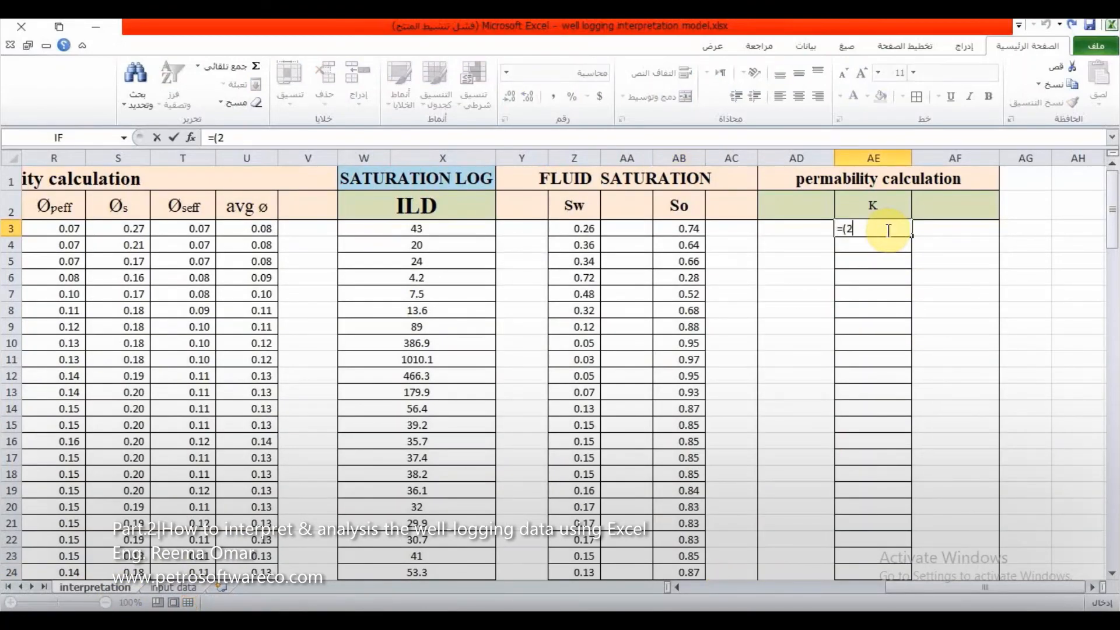
pyautogui.write('50*(')
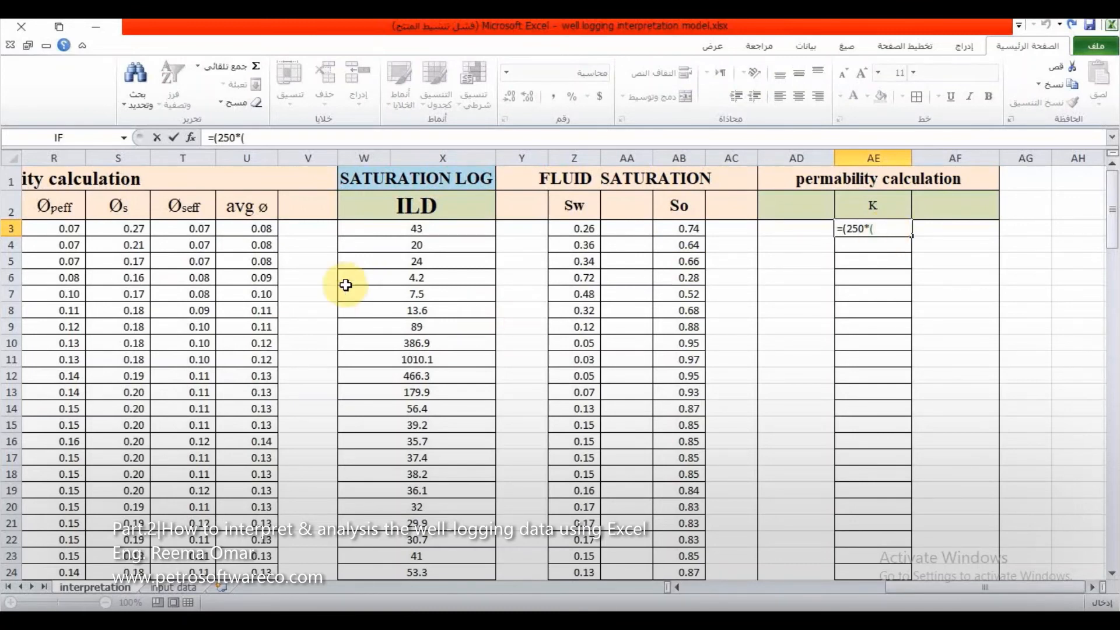
pyautogui.click(266, 229)
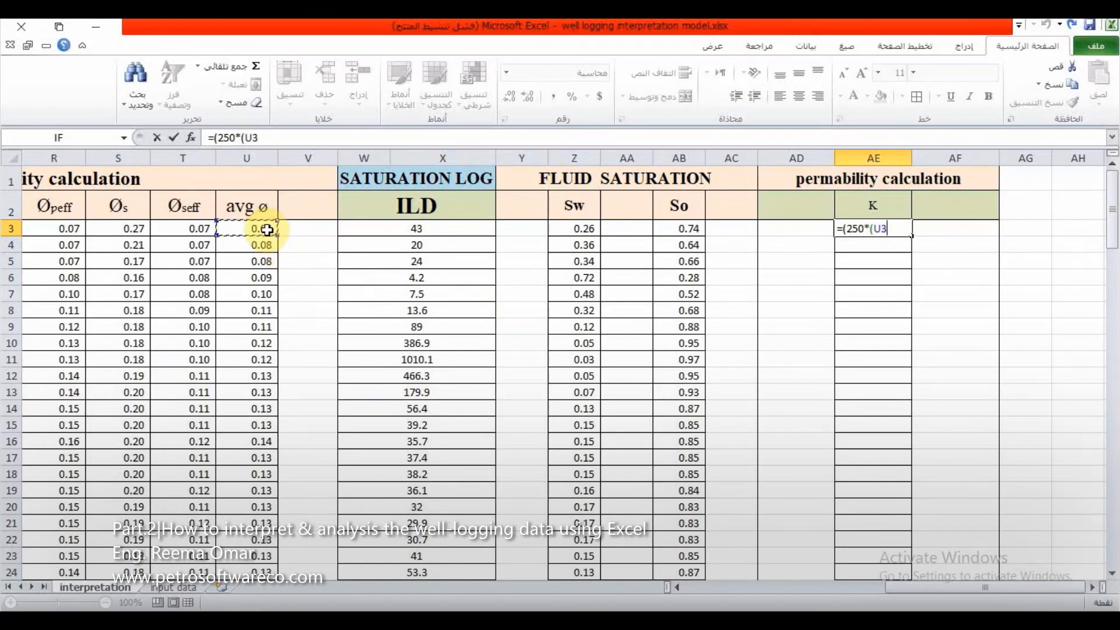
pyautogui.write('^3/')
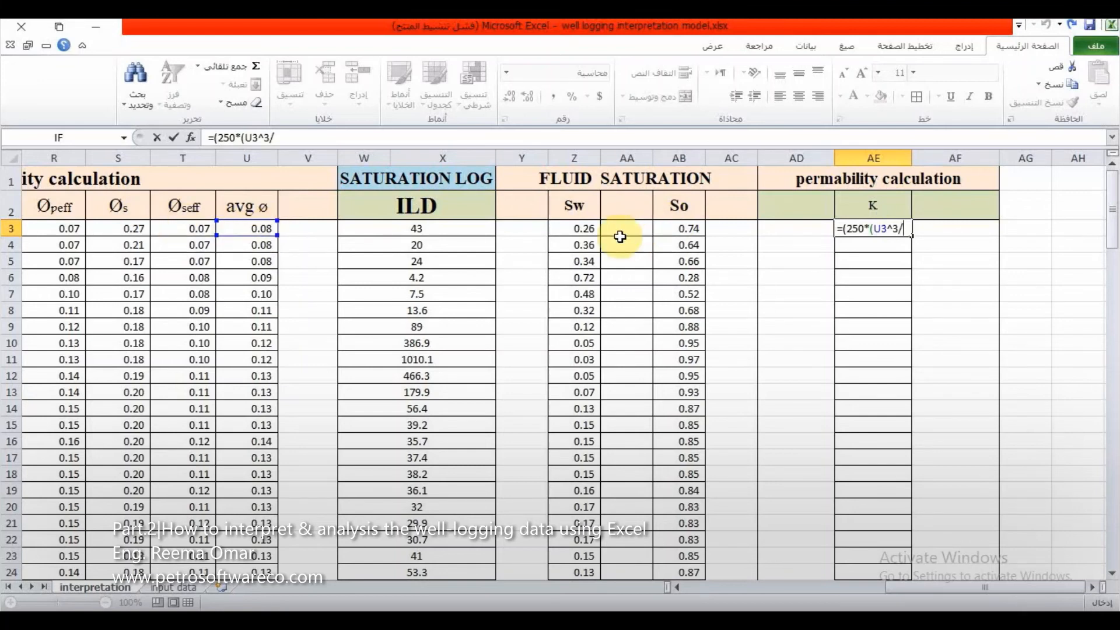
pyautogui.click(592, 232)
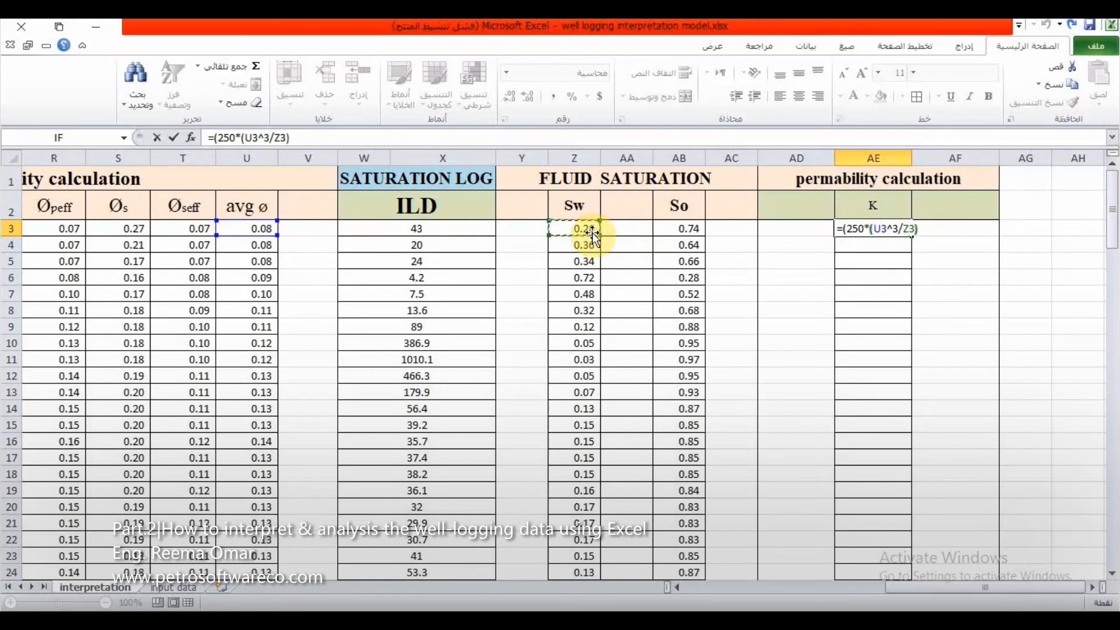
pyautogui.write(')')
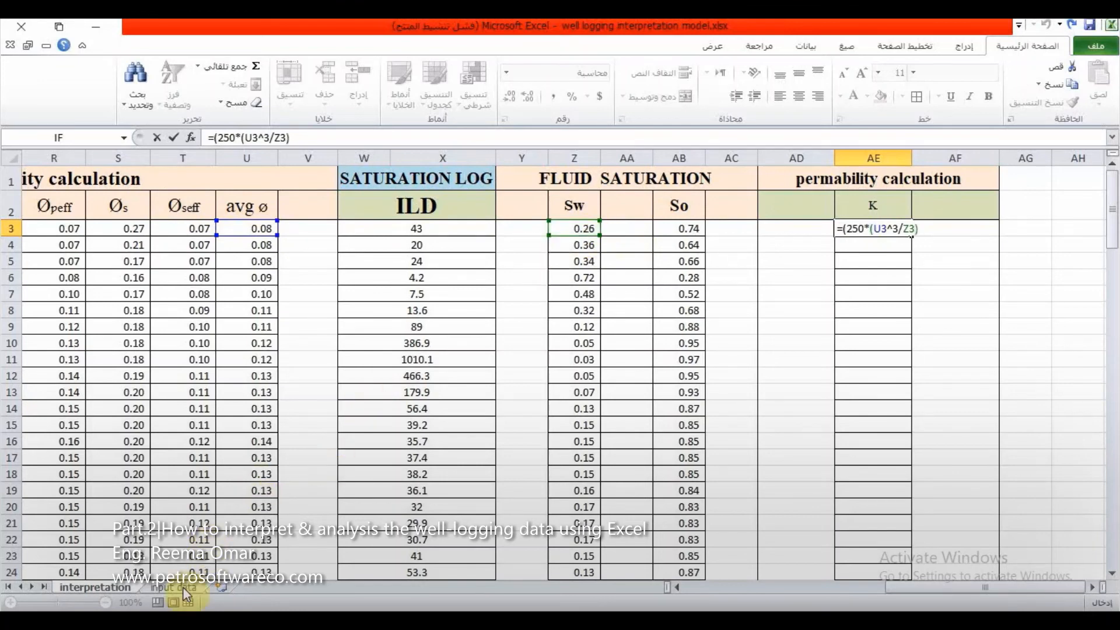
# Step: Correct the missing closing parenthesis in AE3 and square the expression, entering the K formula as =(250*(U3^3/Z3))^2
pyautogui.press('Return')
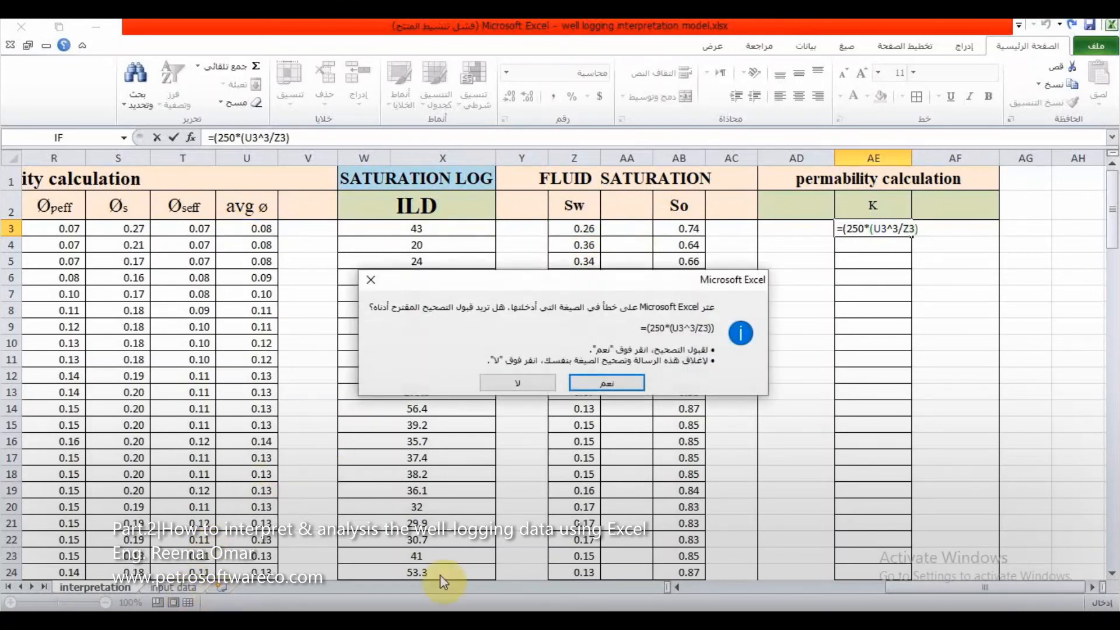
pyautogui.click(368, 280)
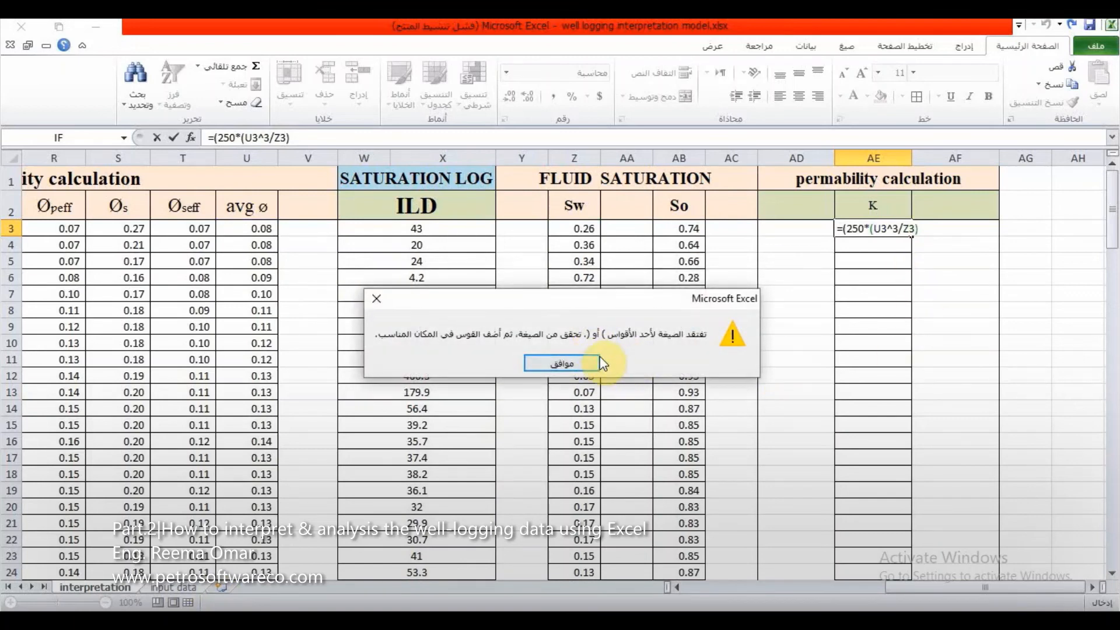
pyautogui.click(561, 362)
pyautogui.press('BackSpace')
pyautogui.press('BackSpace')
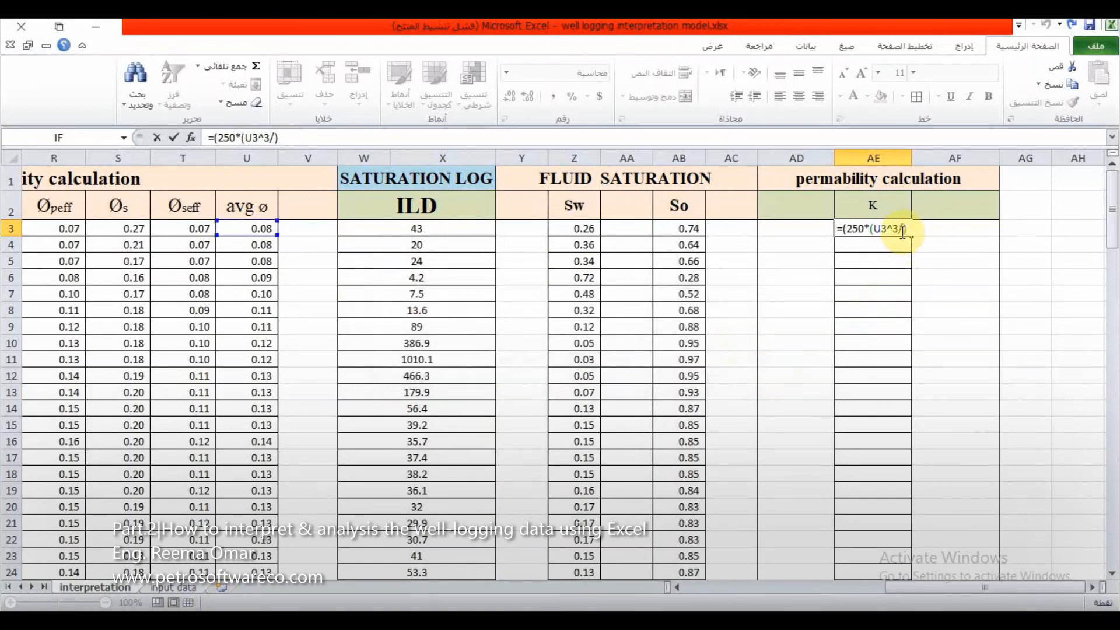
pyautogui.click(585, 228)
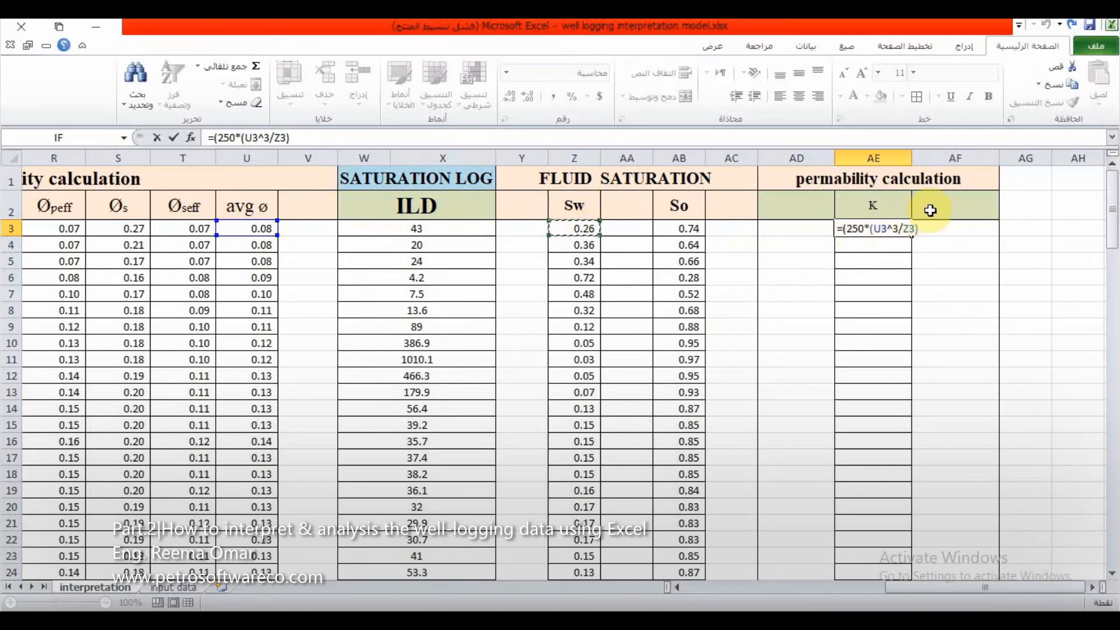
pyautogui.click(923, 231)
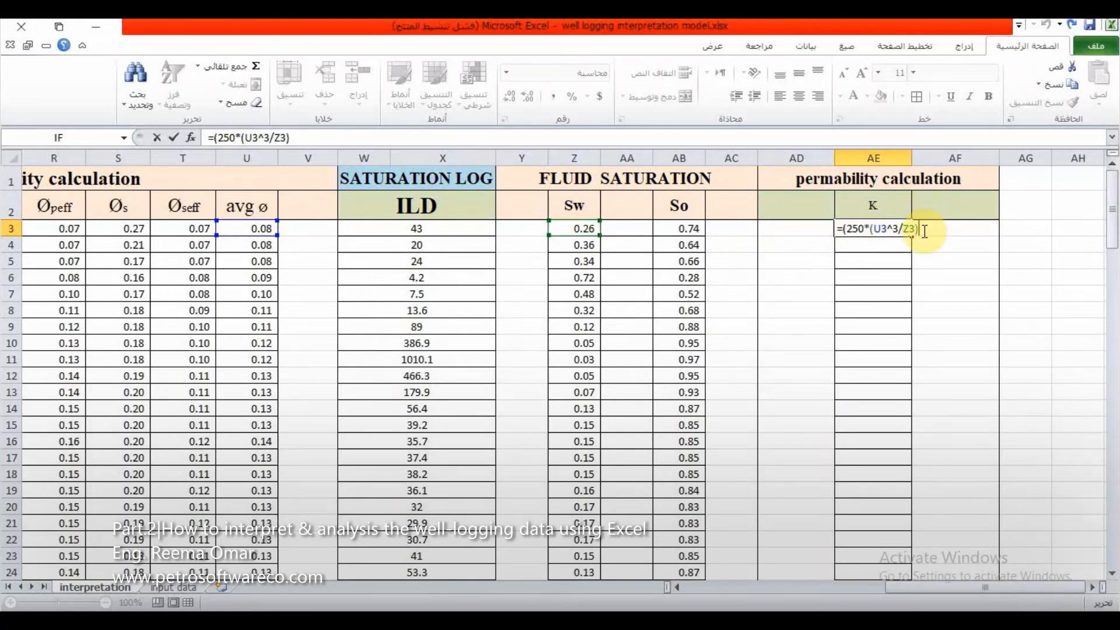
pyautogui.write(')^2')
pyautogui.press('Return')
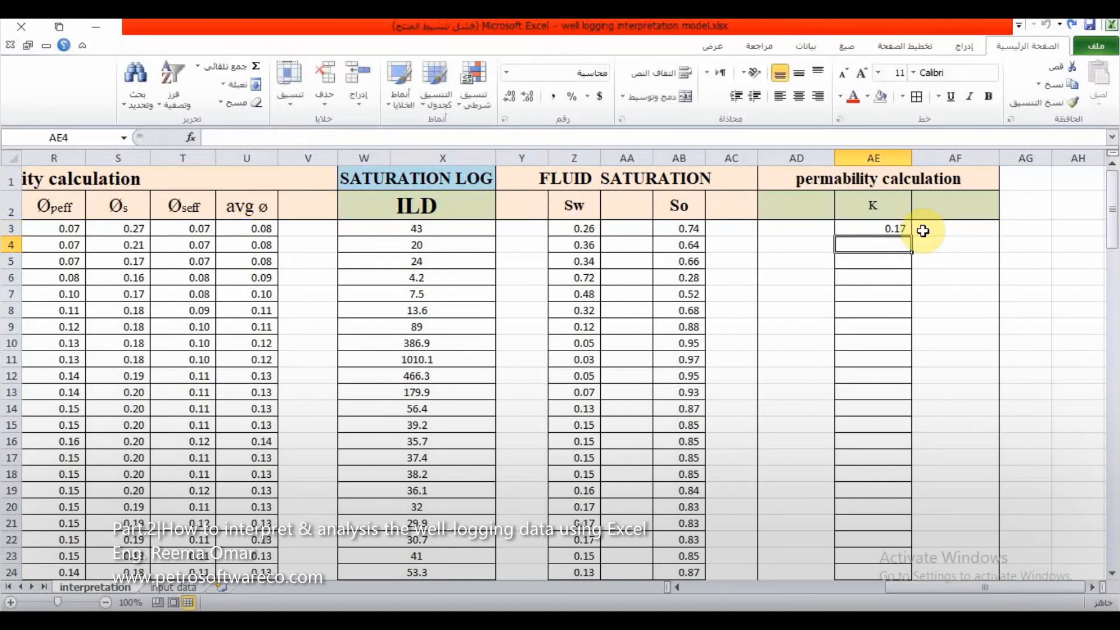
# Step: Check the K formula against the permeability equation on the input data sheet and fill it from AE3 down to row 117
pyautogui.click(179, 588)
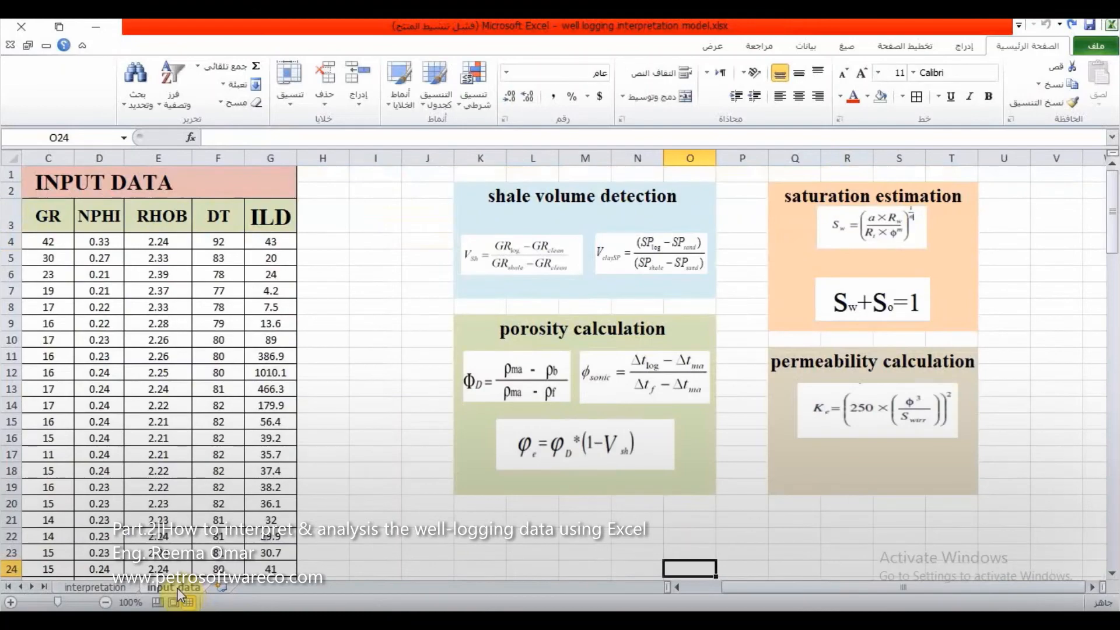
pyautogui.click(96, 588)
pyautogui.click(895, 228)
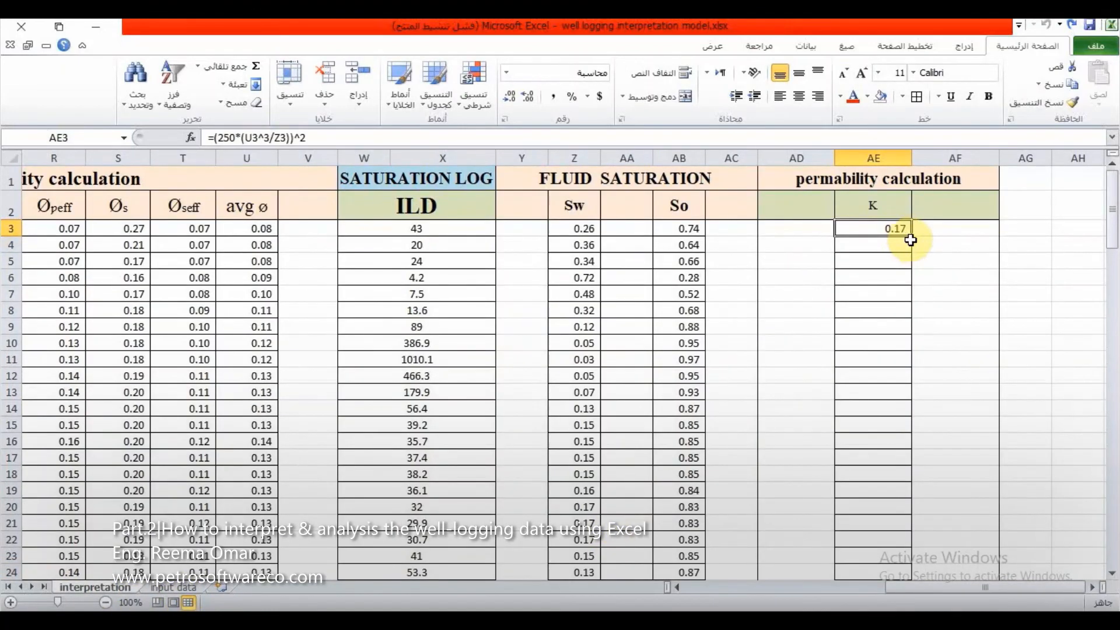
pyautogui.moveTo(911, 240); pyautogui.dragTo(905, 518)
pyautogui.scroll(2, 899, 521)
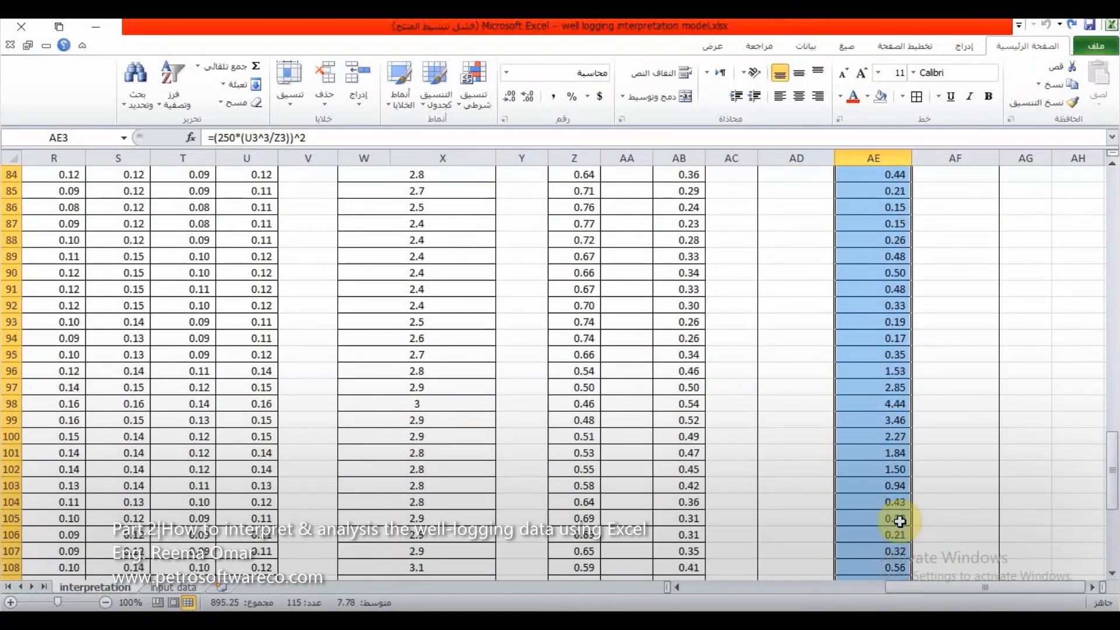
# Step: Review the K column up to row 3, and examine the shale volume, porosity, fluid saturation and permeability columns across the interpretation sheet
pyautogui.scroll(19, 899, 521)
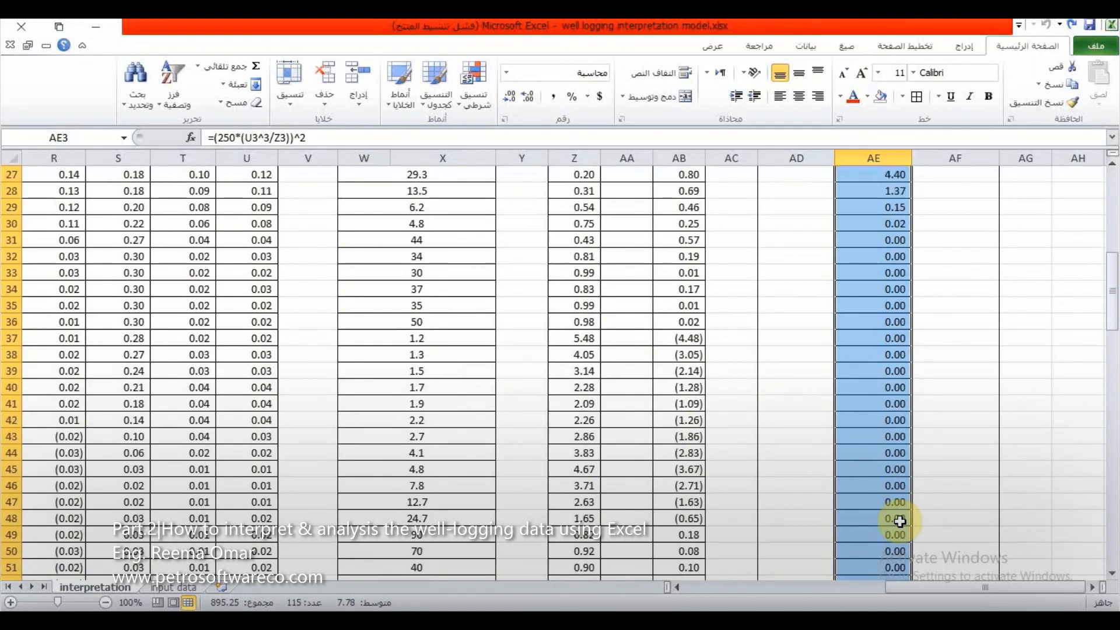
pyautogui.scroll(9, 899, 521)
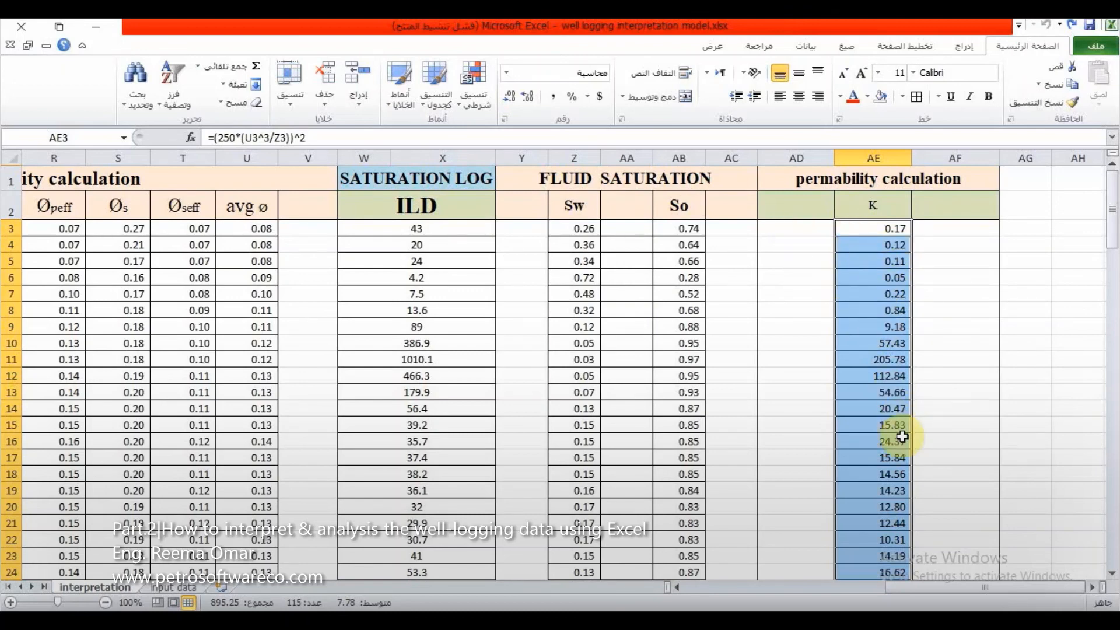
pyautogui.moveTo(943, 589); pyautogui.dragTo(740, 601)
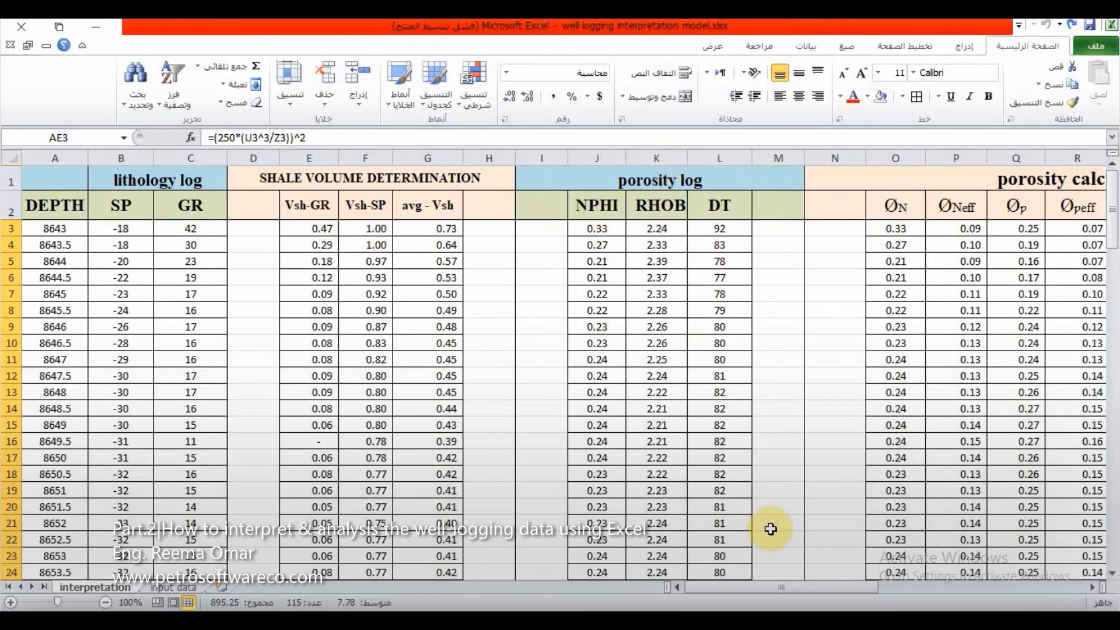
pyautogui.moveTo(806, 592); pyautogui.dragTo(822, 593)
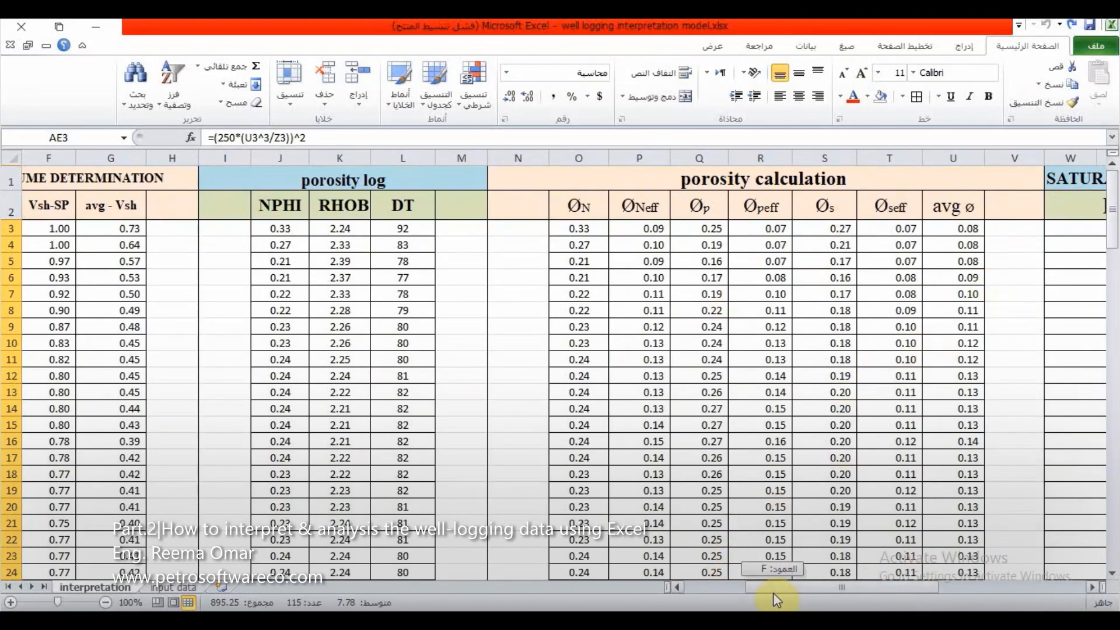
pyautogui.moveTo(772, 593); pyautogui.dragTo(888, 587)
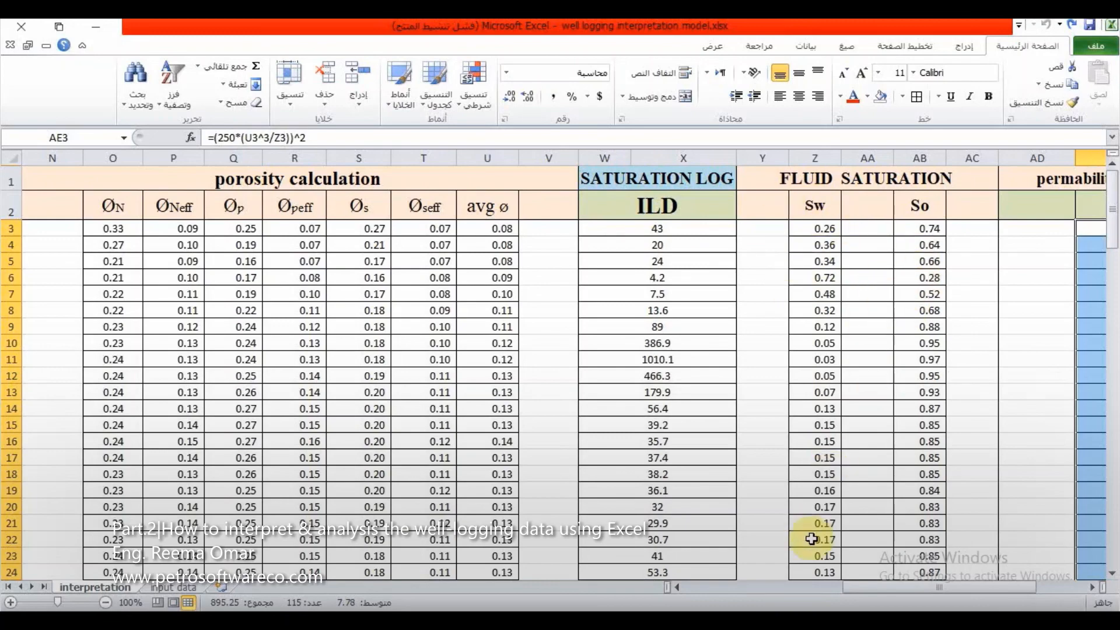
pyautogui.moveTo(910, 587); pyautogui.dragTo(926, 586)
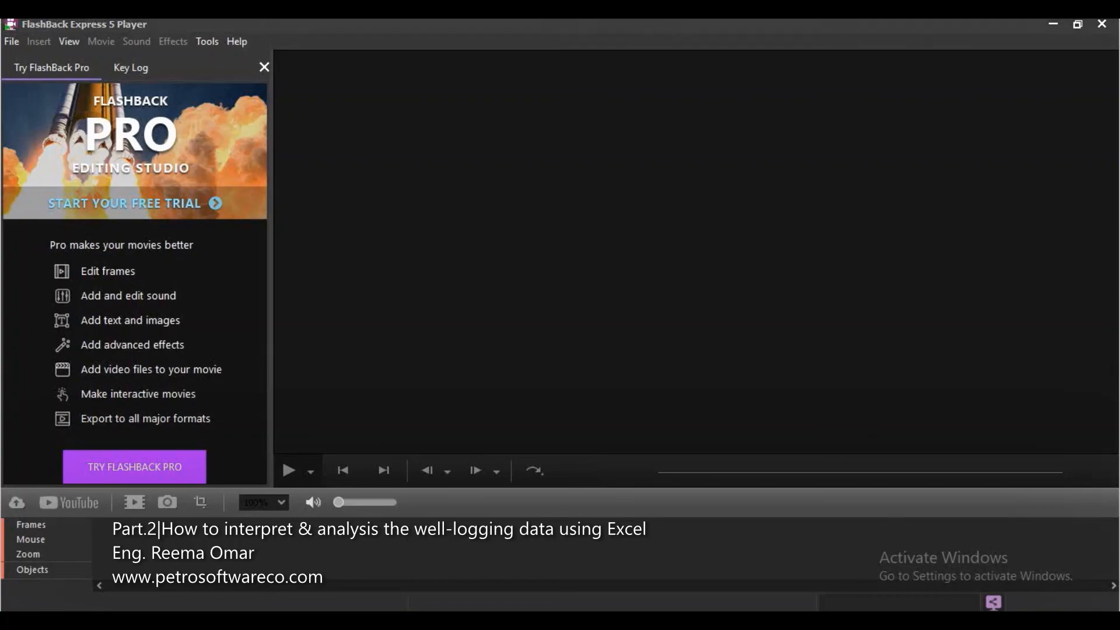
pyautogui.click(1054, 26)
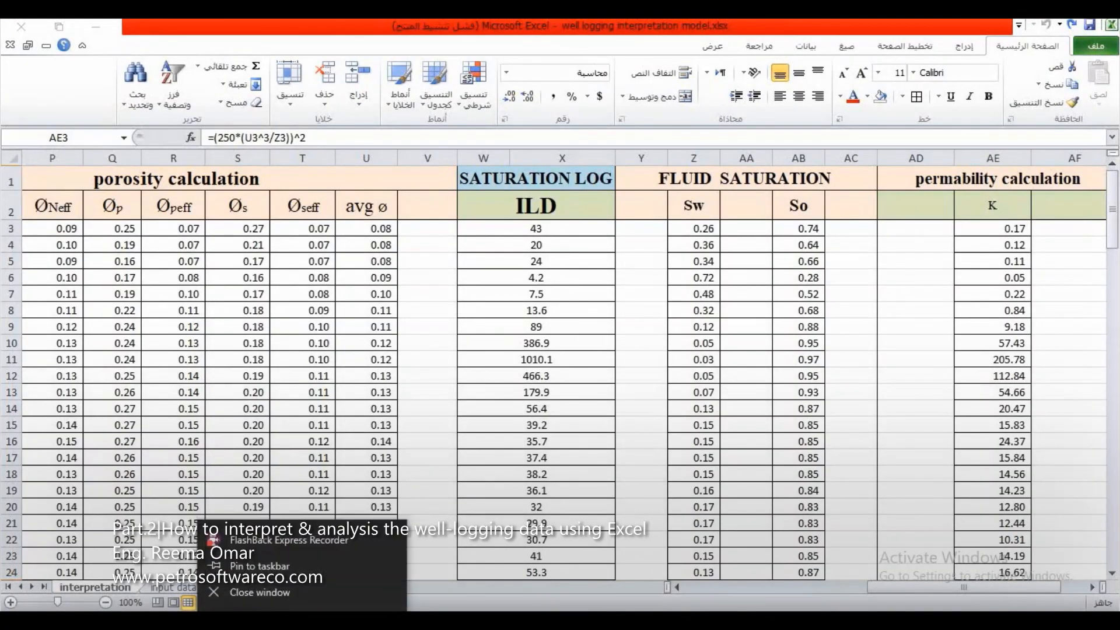
pyautogui.click(256, 592)
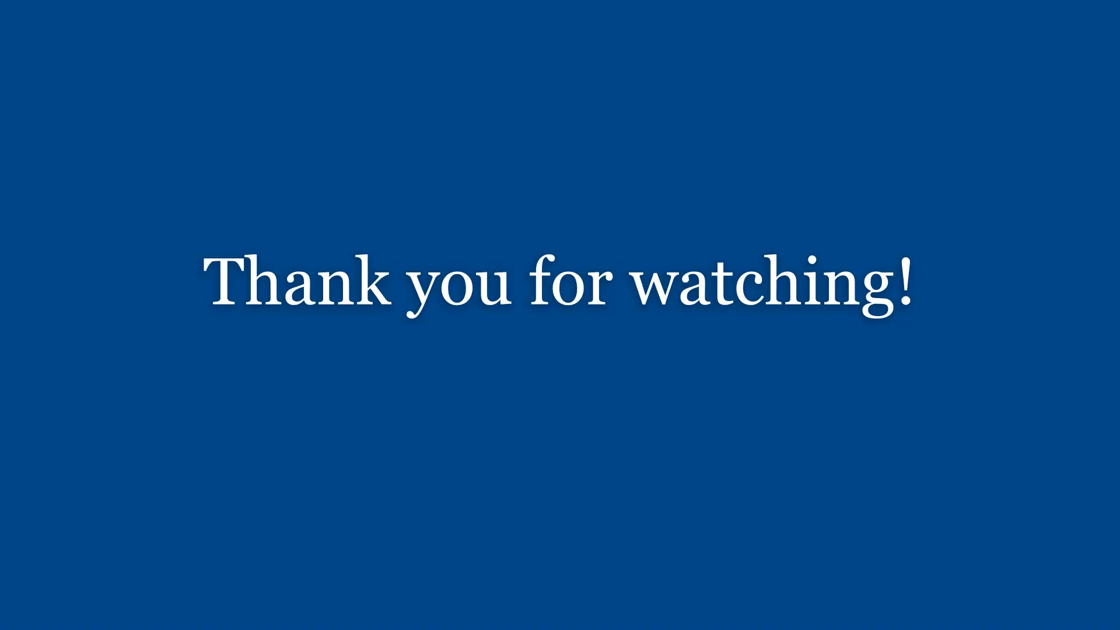